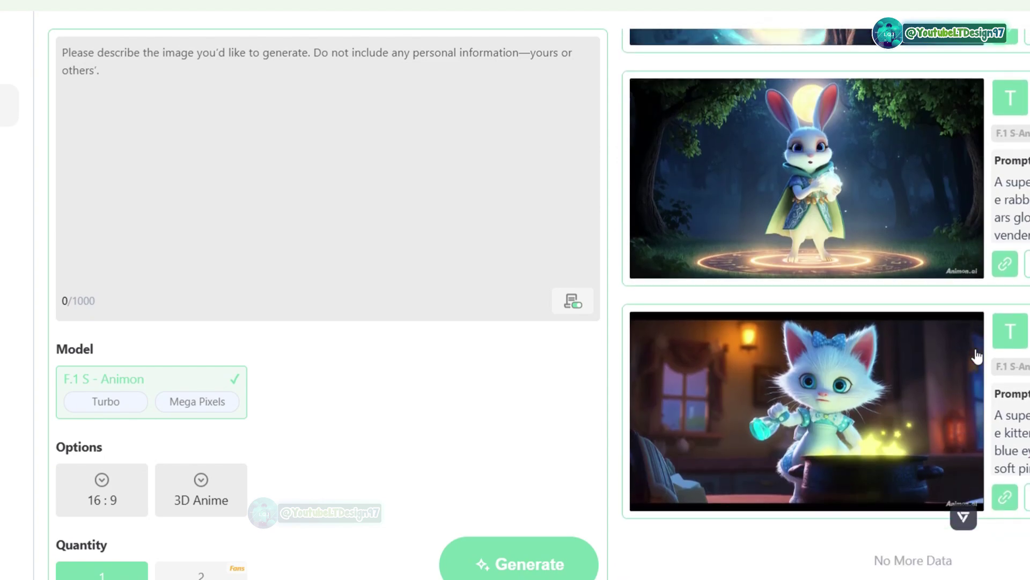
# - Browse the previously generated 3D character images in the image generator's history
pyautogui.scroll(8, 977, 355)
pyautogui.scroll(10, 701, 460)
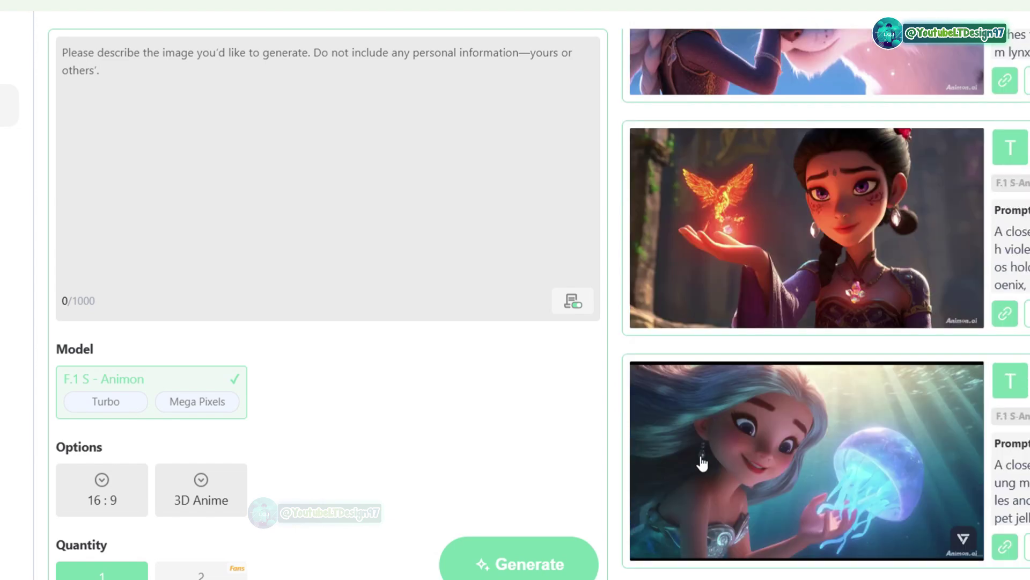
pyautogui.scroll(-6, 720, 349)
pyautogui.scroll(-15, 719, 414)
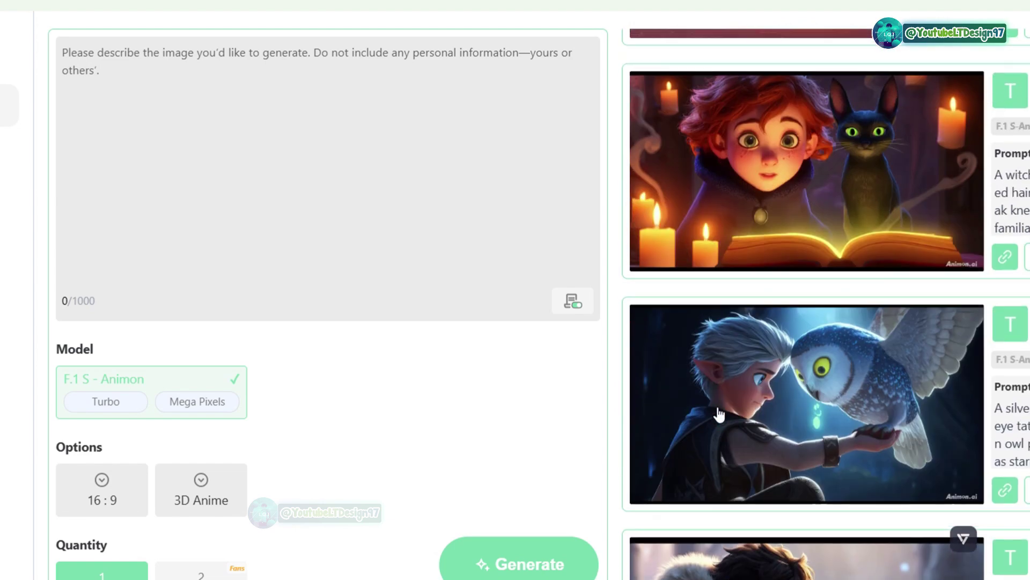
pyautogui.scroll(-20, 725, 428)
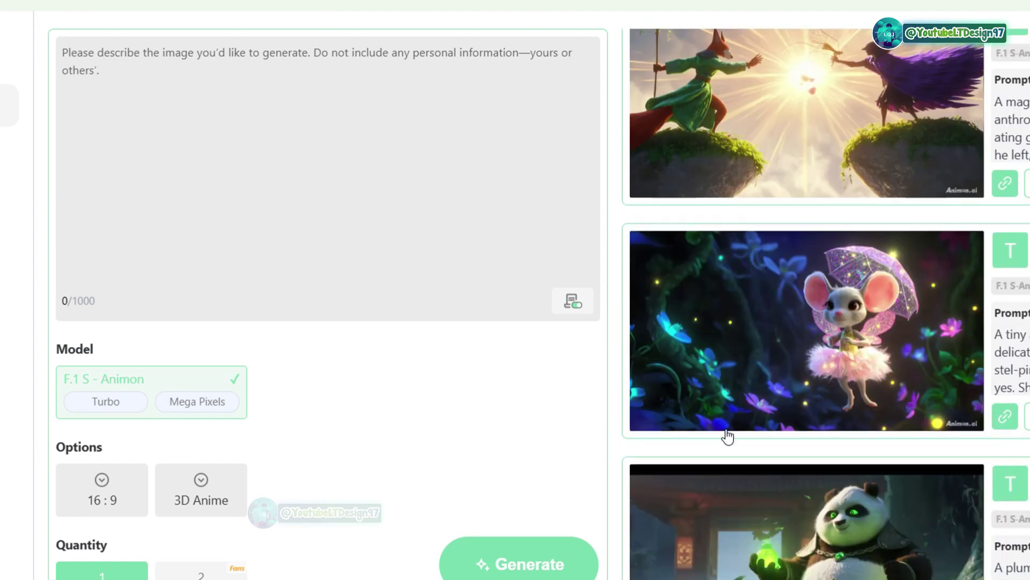
pyautogui.scroll(-10, 727, 430)
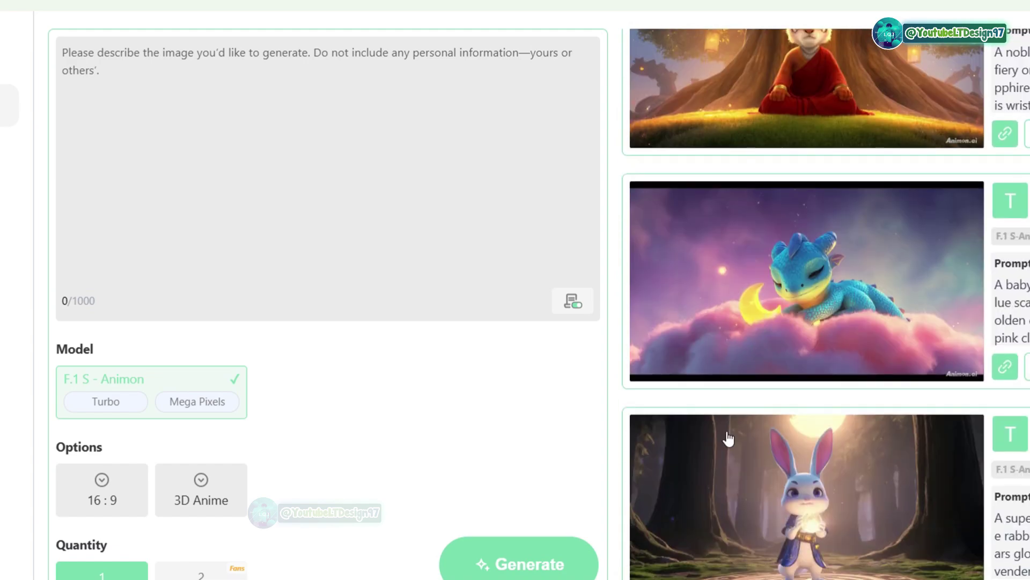
pyautogui.scroll(20, 729, 439)
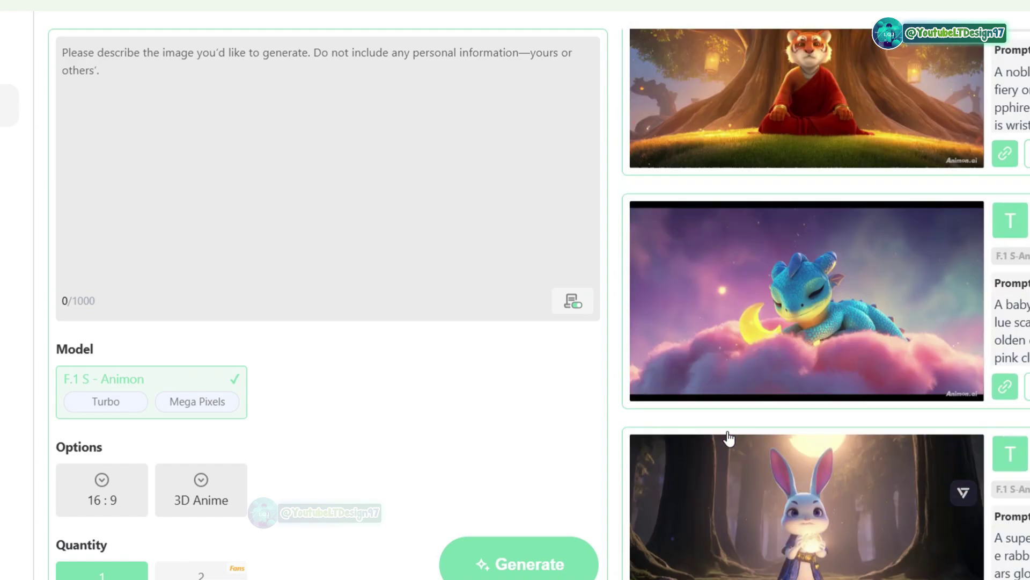
pyautogui.scroll(20, 729, 439)
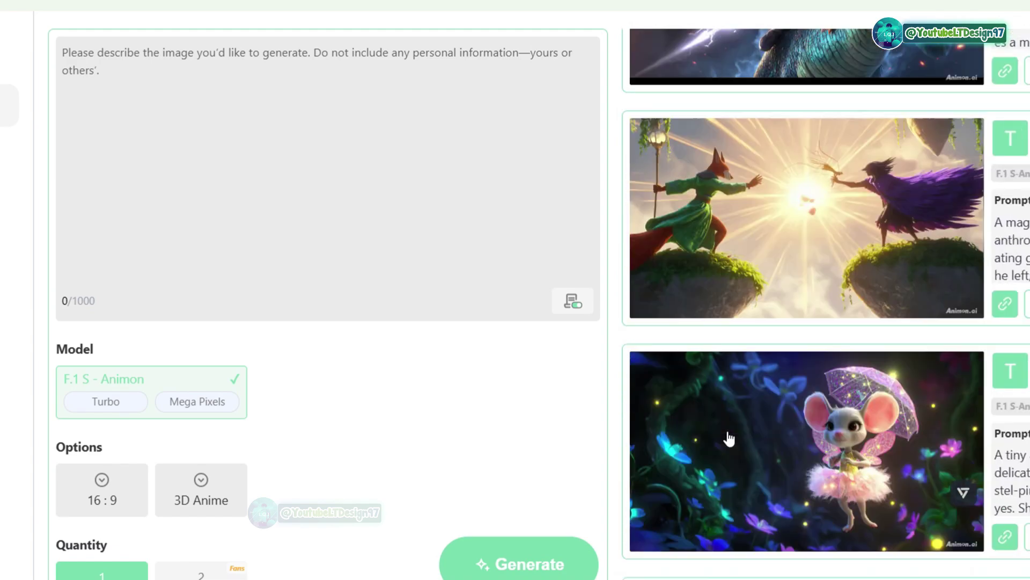
pyautogui.scroll(15, 729, 439)
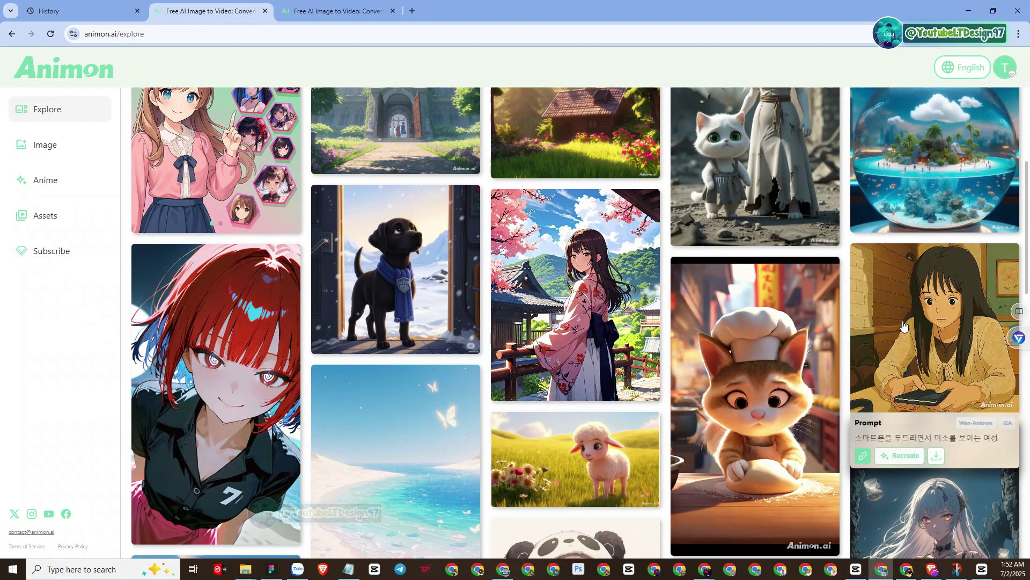
# - Examine the sample animations and their prompts in the Explore gallery
pyautogui.scroll(-3, 934, 376)
pyautogui.moveTo(560, 288)
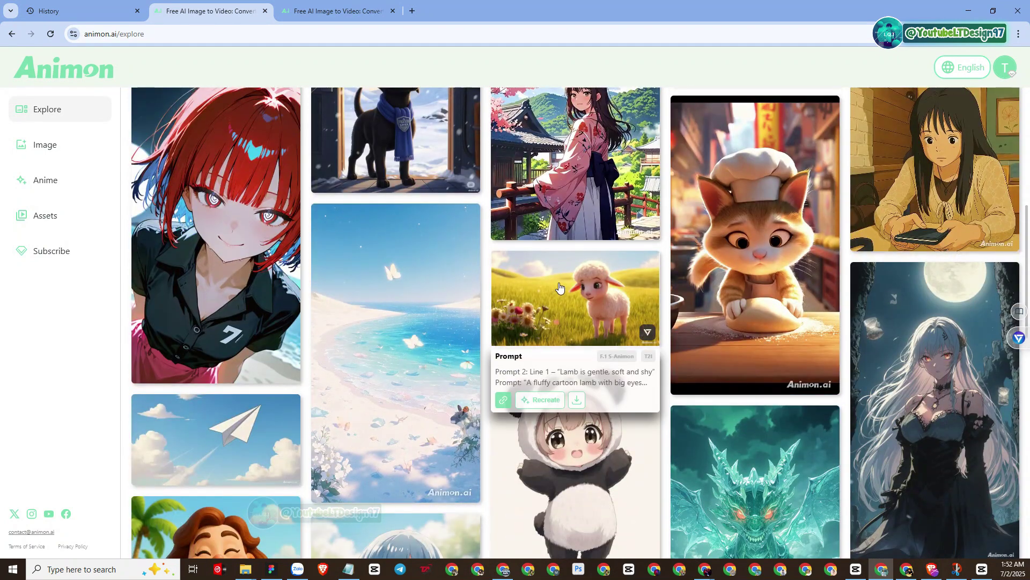
pyautogui.scroll(-5, 616, 314)
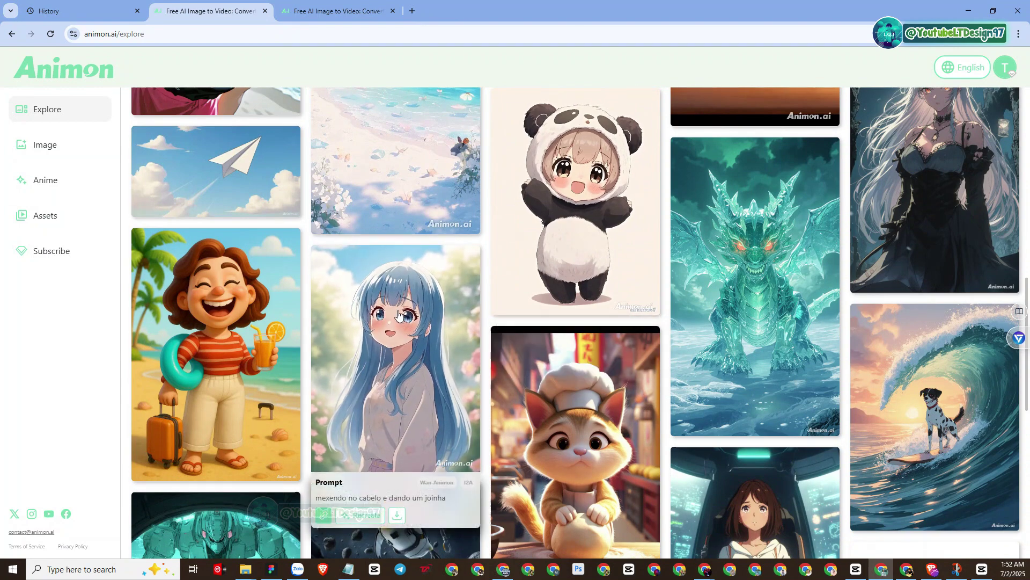
pyautogui.moveTo(235, 319)
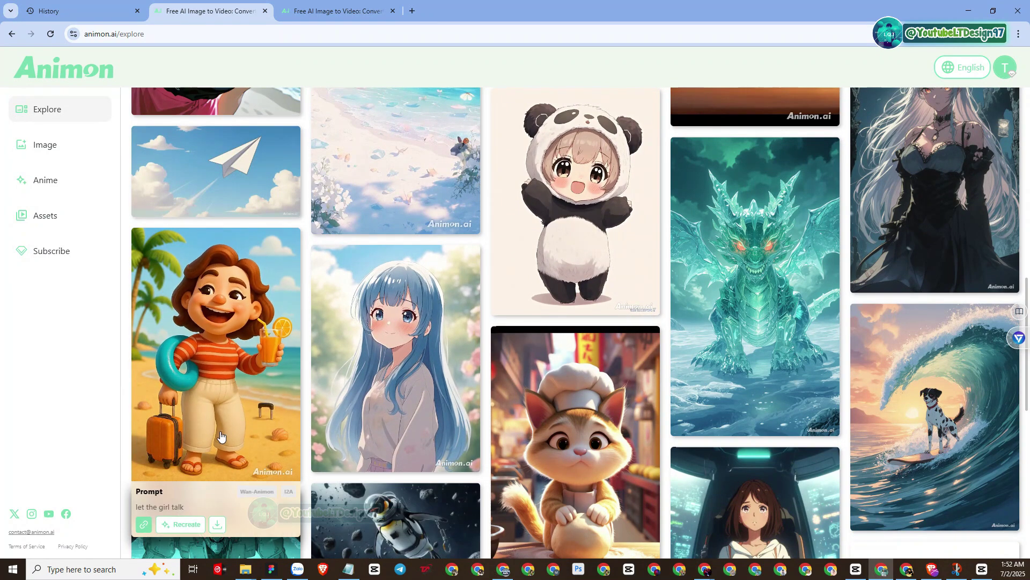
pyautogui.scroll(-5, 234, 319)
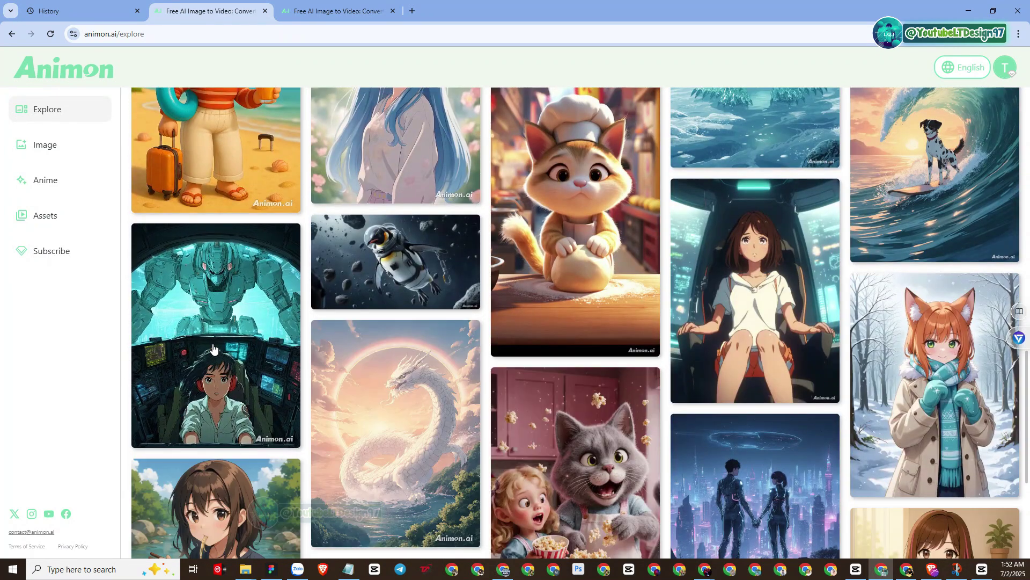
pyautogui.moveTo(439, 265)
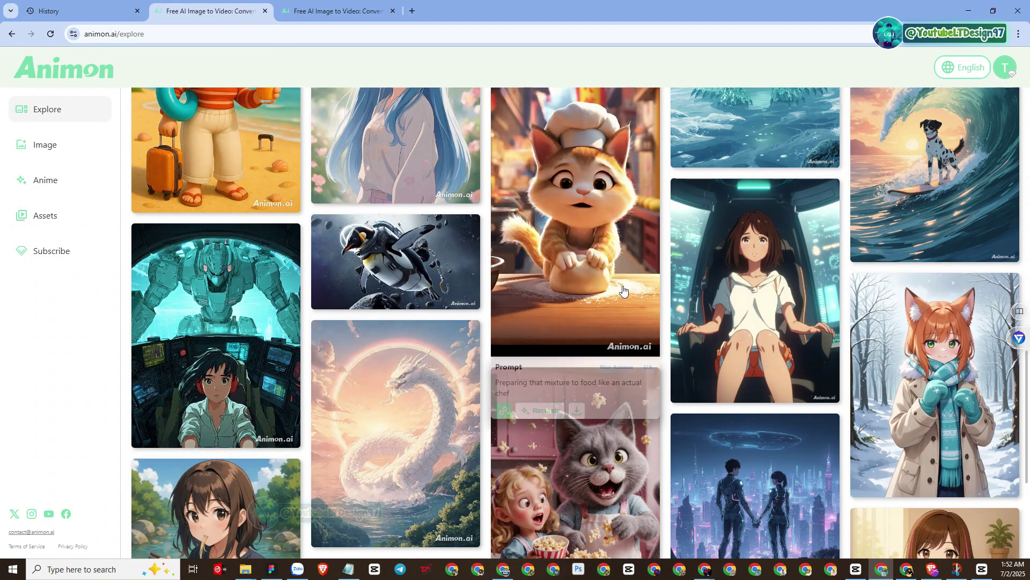
pyautogui.scroll(-4, 590, 322)
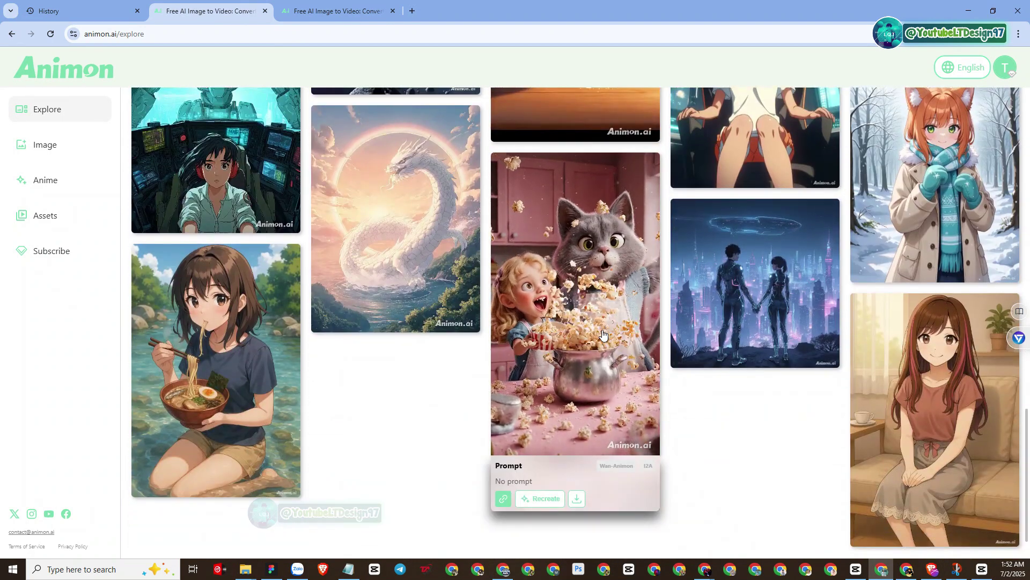
pyautogui.scroll(-2, 603, 334)
pyautogui.scroll(6, 603, 334)
pyautogui.scroll(10, 603, 333)
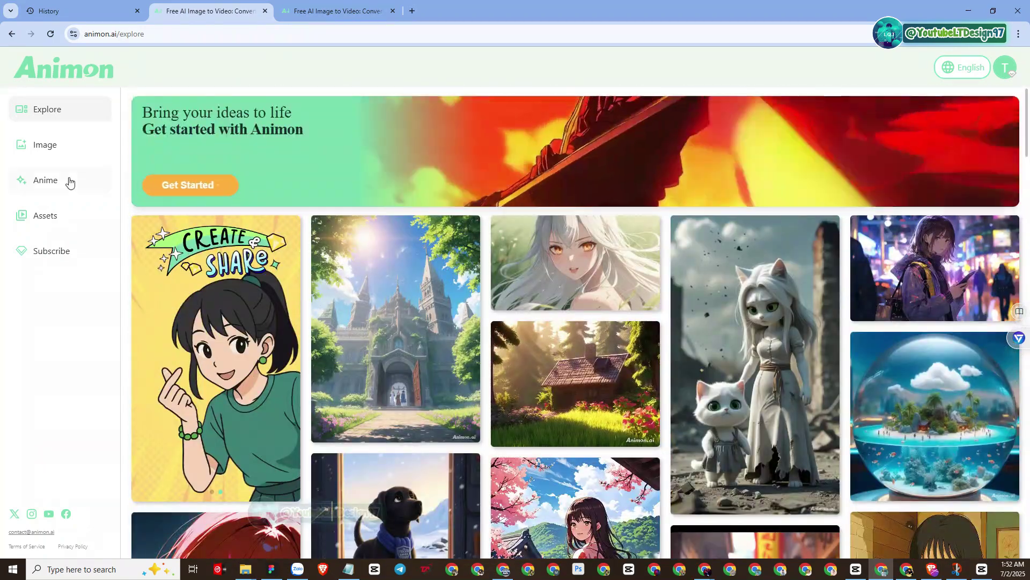
# - Open the subscription page and review what the free Starter plan includes
pyautogui.click(54, 256)
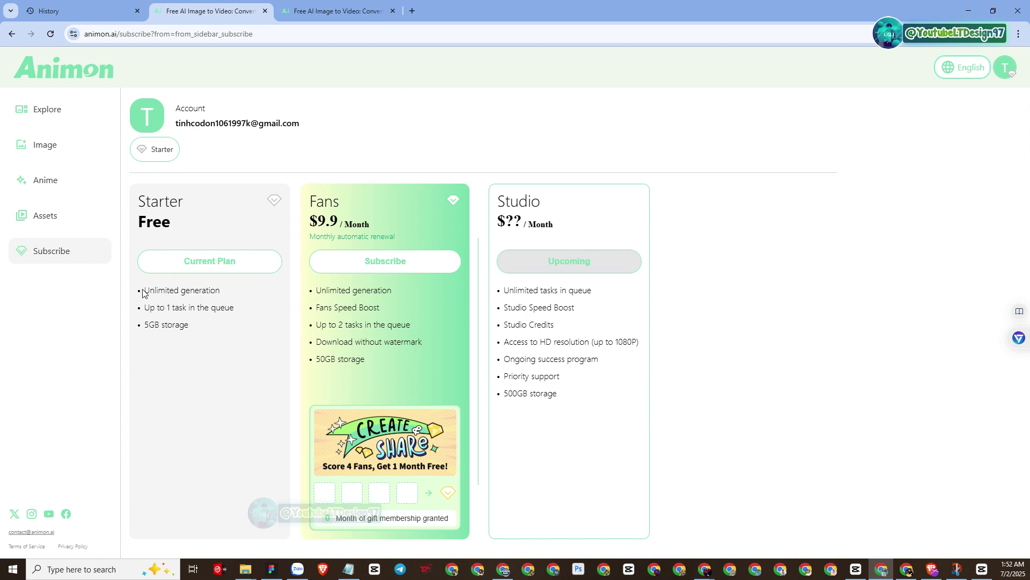
pyautogui.moveTo(142, 293); pyautogui.dragTo(215, 341)
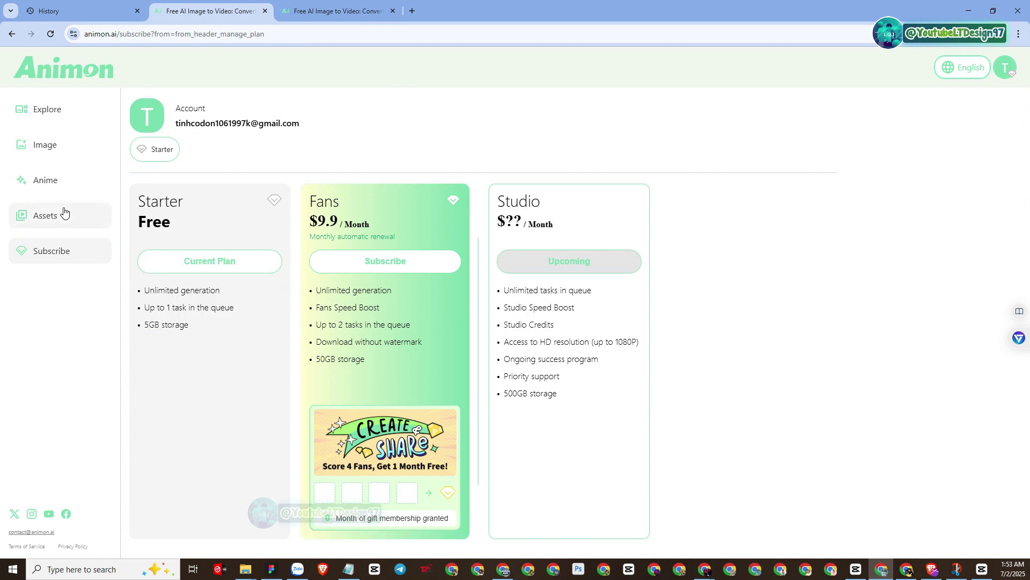
pyautogui.moveTo(170, 223); pyautogui.dragTo(138, 204)
pyautogui.moveTo(142, 303); pyautogui.dragTo(210, 322)
pyautogui.click(227, 346)
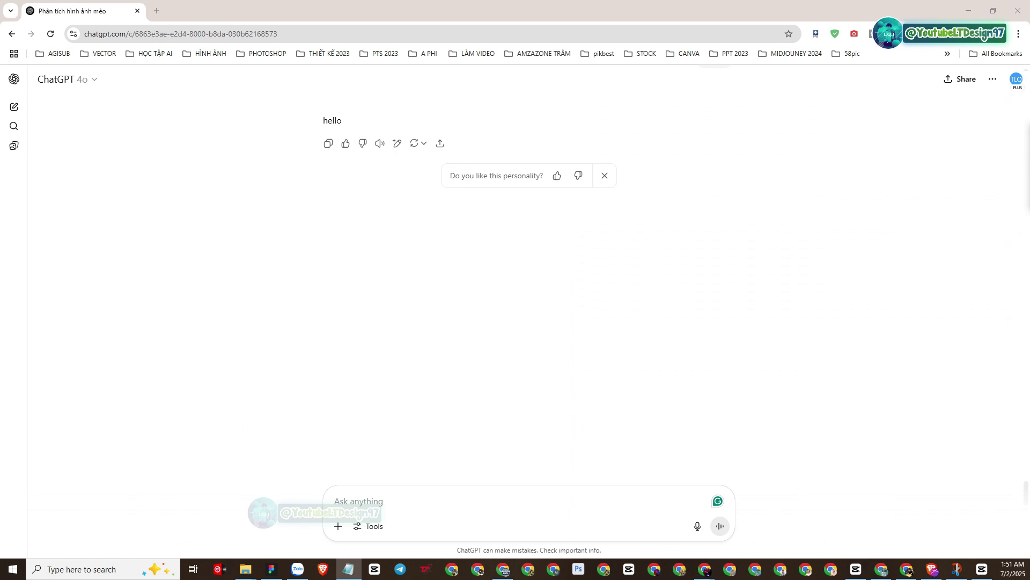
# - Ask ChatGPT for a list of detailed Pixar 3D animation image prompts, each featuring a different anthropomorphic animal in a magical, dreamy or fantasy setting
pyautogui.click(368, 508)
pyautogui.write('Give me a list of highly detailed and imaginative image generation prompts in the style of Pixar 3D animation. Each prompt should feature a different anthropomorphic animal character in a magical, dreamy, or fantasy setting. Include specific details about the animal’s appearance, magical clothing or accessories, setting and background atmosphere, and any glowing or enchanted objects they interact with. The tone should be whimsical, cinematic, and filled with fantasy charm. Make each prompt unique and visually rich, suitable for high-quality cinematic AI image generation.')
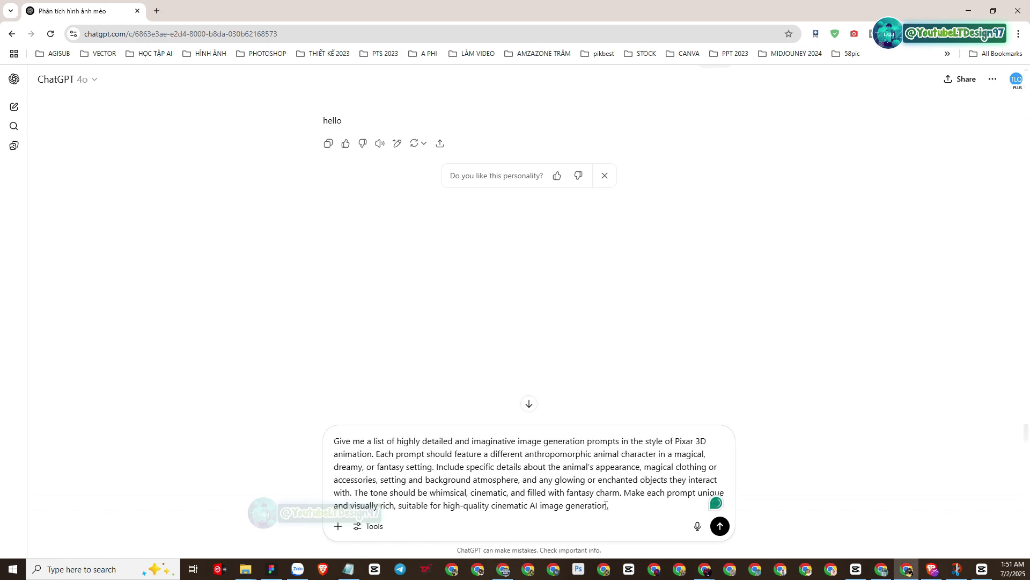
pyautogui.click(720, 526)
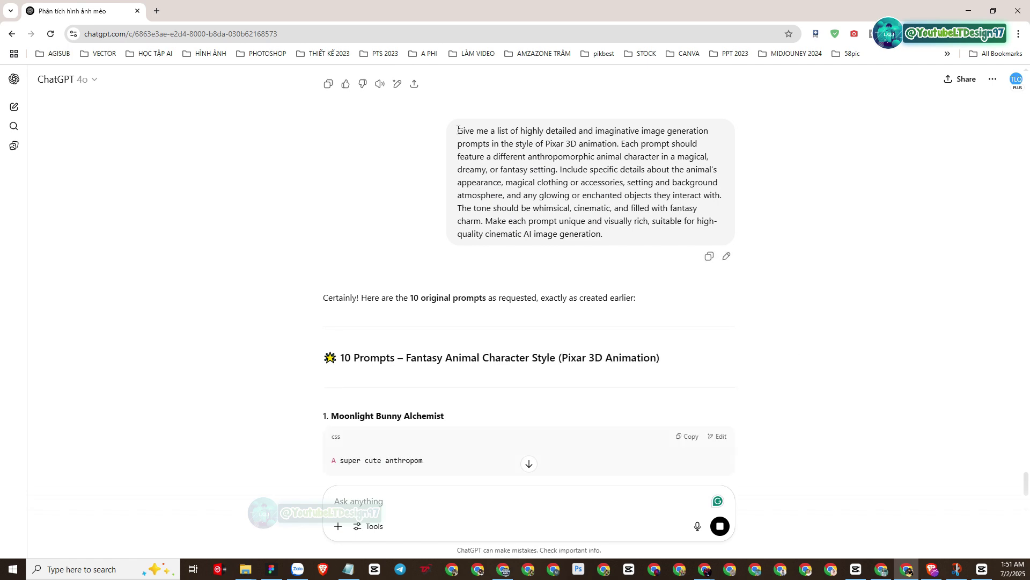
# - Review the submitted request and read through the fantasy animal character prompts in the reply
pyautogui.moveTo(457, 130); pyautogui.dragTo(814, 221)
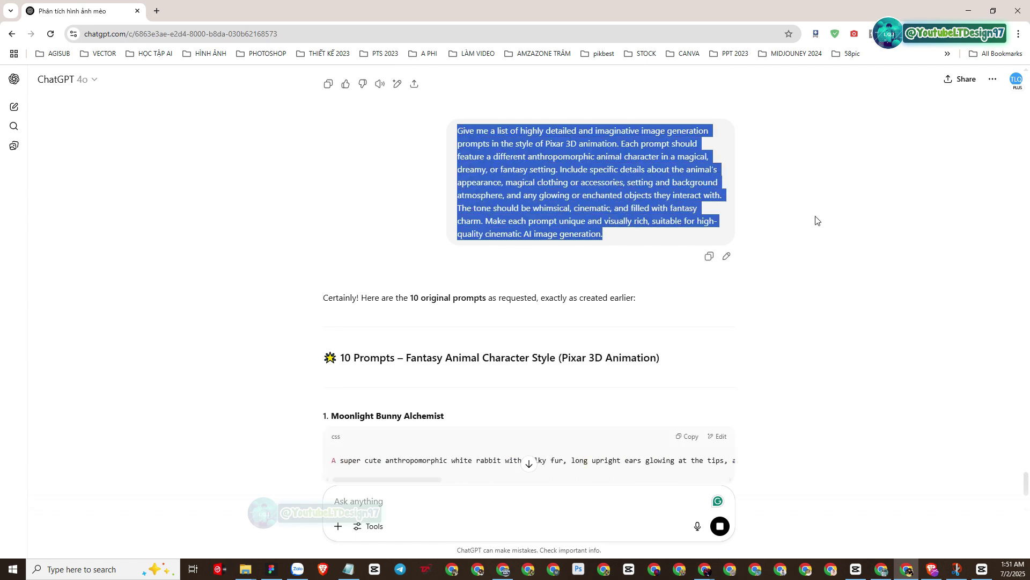
pyautogui.click(816, 220)
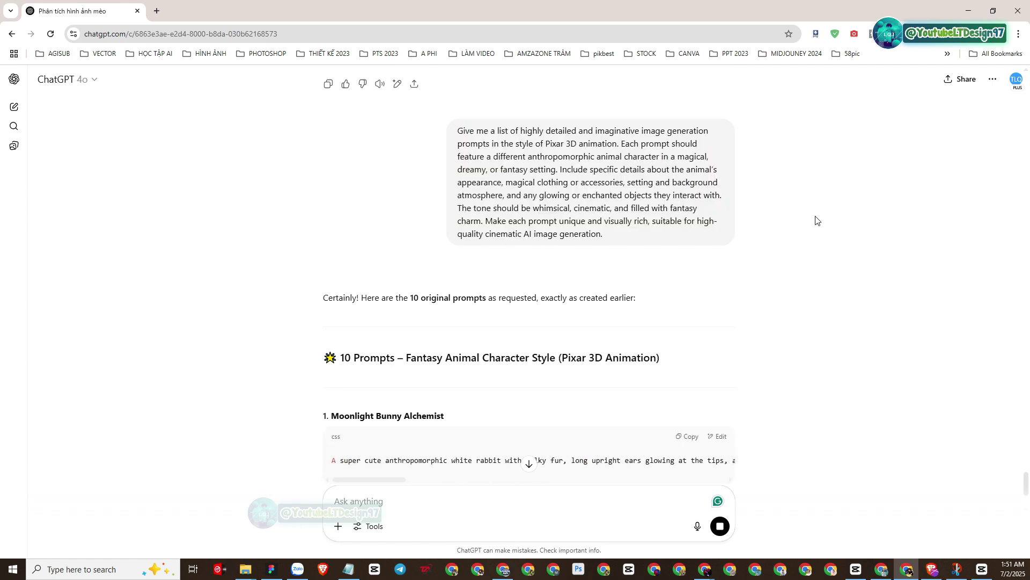
pyautogui.scroll(-3, 816, 220)
pyautogui.scroll(-2, 816, 220)
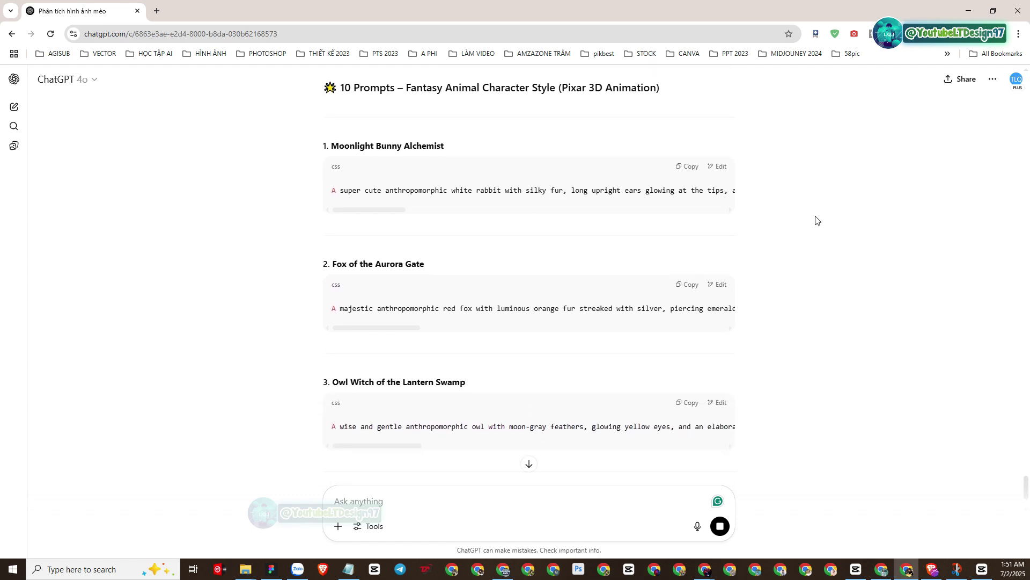
pyautogui.scroll(6, 816, 220)
pyautogui.scroll(-7, 816, 221)
pyautogui.scroll(-3, 816, 220)
pyautogui.scroll(-2, 816, 220)
pyautogui.scroll(-3, 816, 220)
pyautogui.scroll(-2, 815, 220)
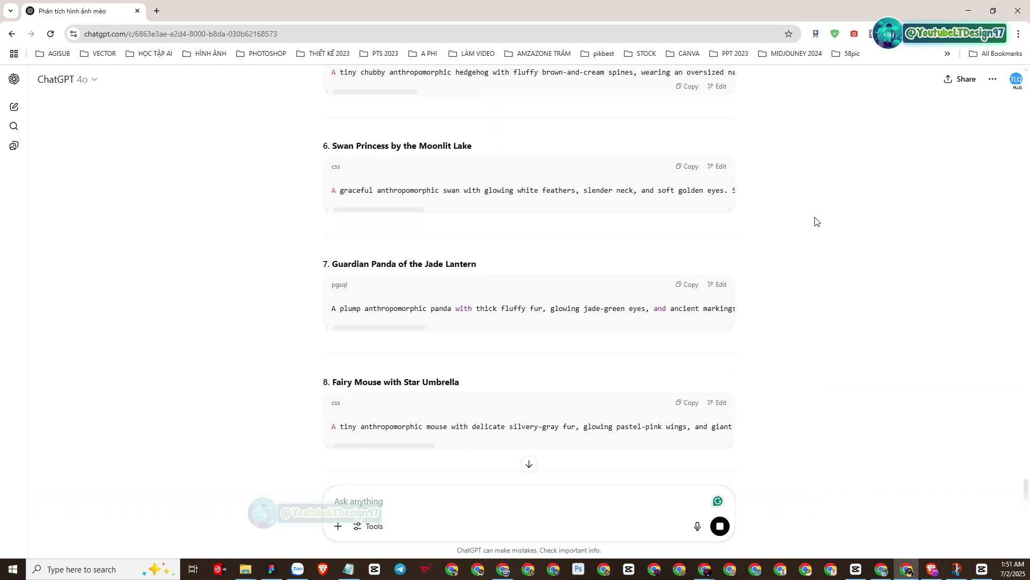
pyautogui.scroll(-4, 815, 220)
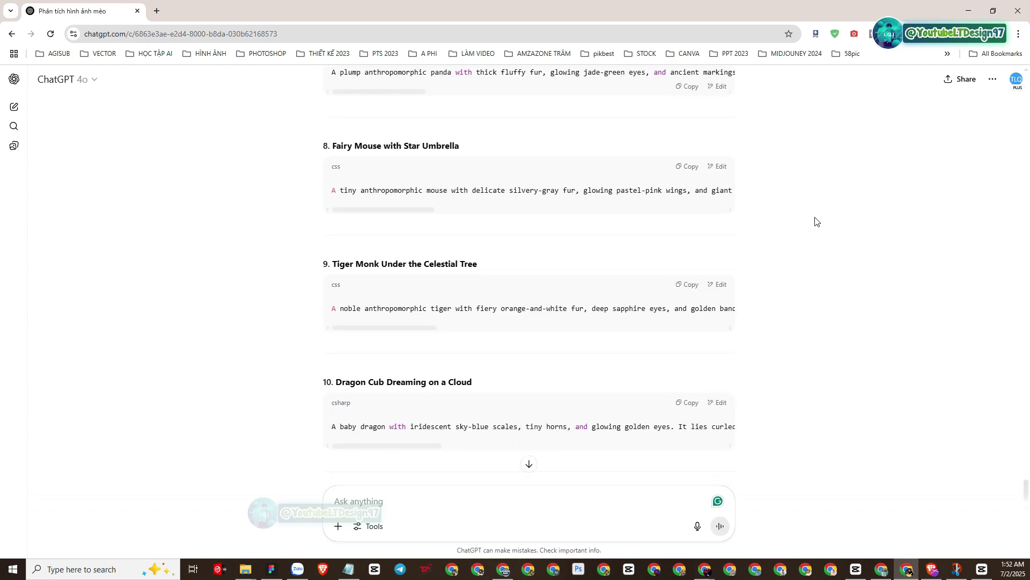
pyautogui.scroll(-2, 816, 220)
pyautogui.scroll(18, 816, 220)
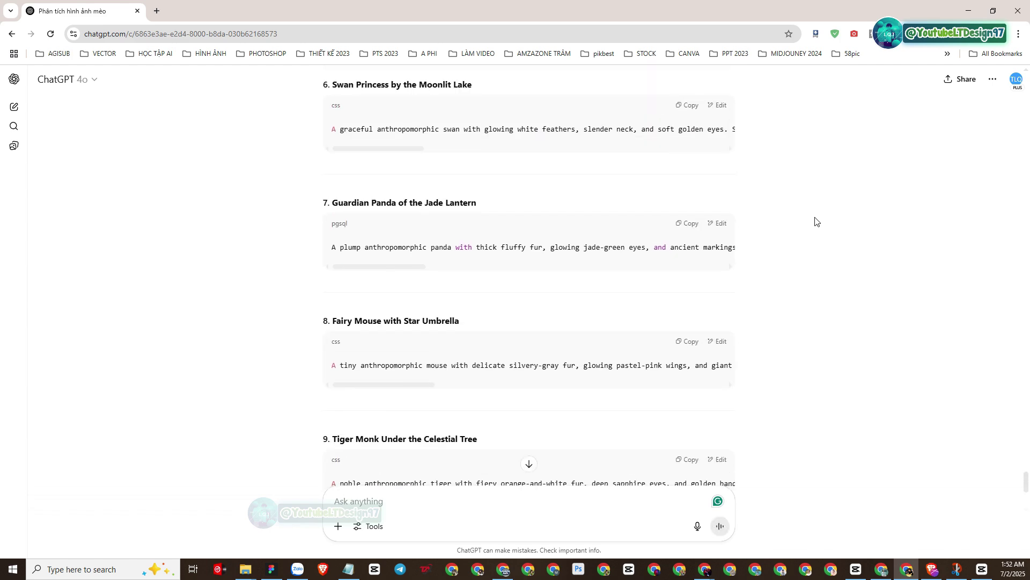
pyautogui.scroll(4, 816, 220)
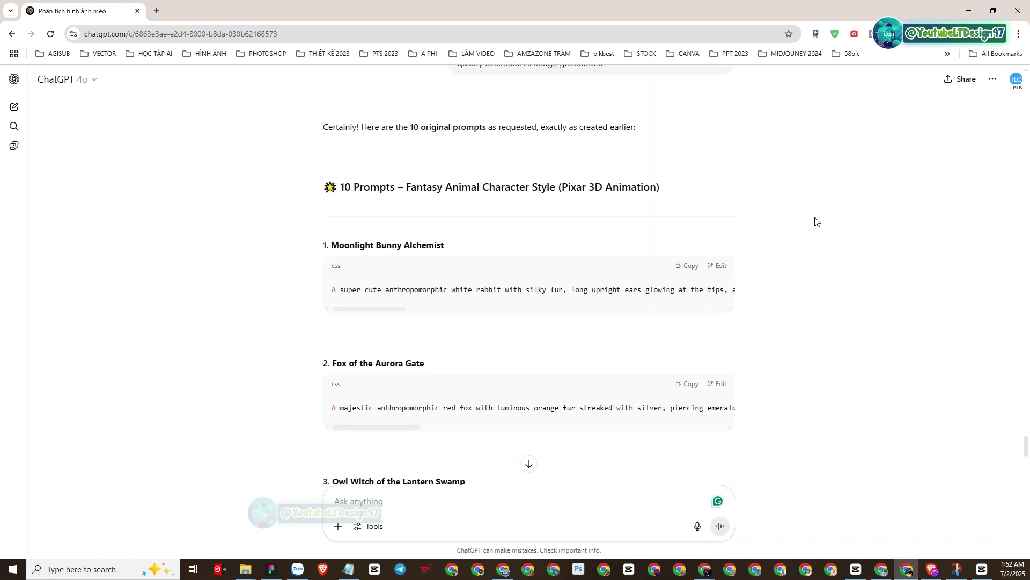
pyautogui.scroll(-10, 816, 222)
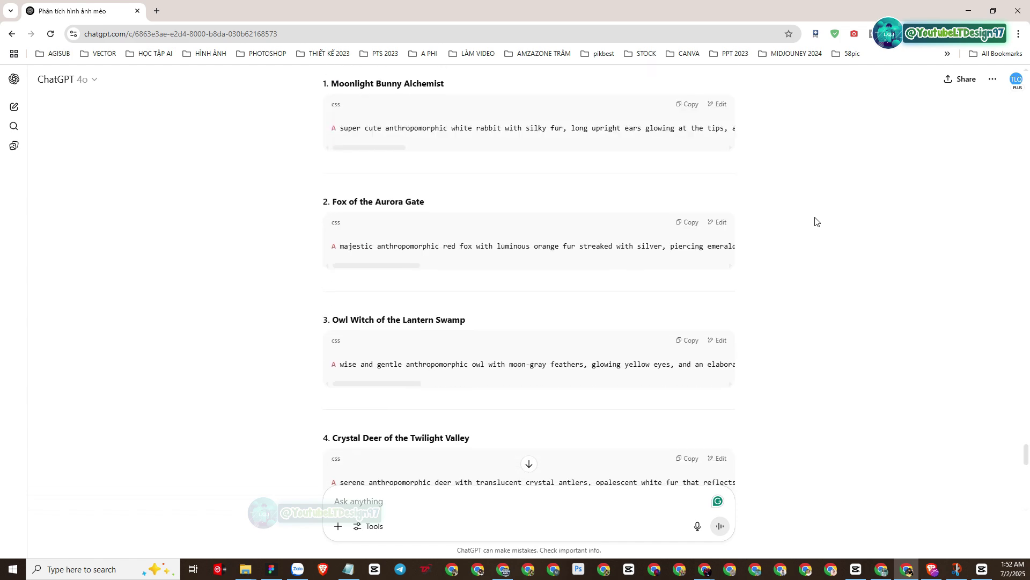
# - Switch to Animon's image generator and choose the 16:9 aspect ratio
pyautogui.click(606, 568)
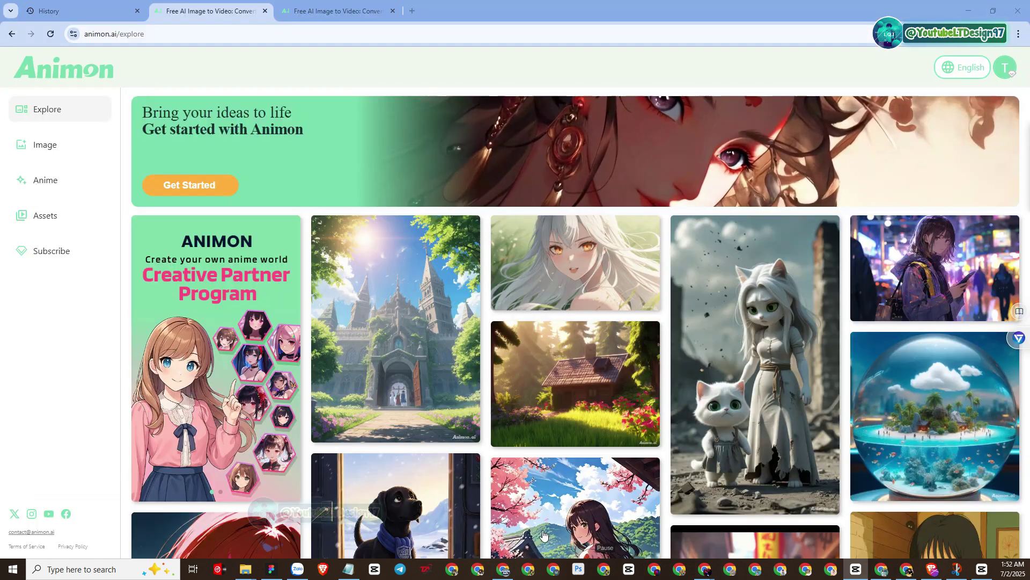
pyautogui.click(44, 144)
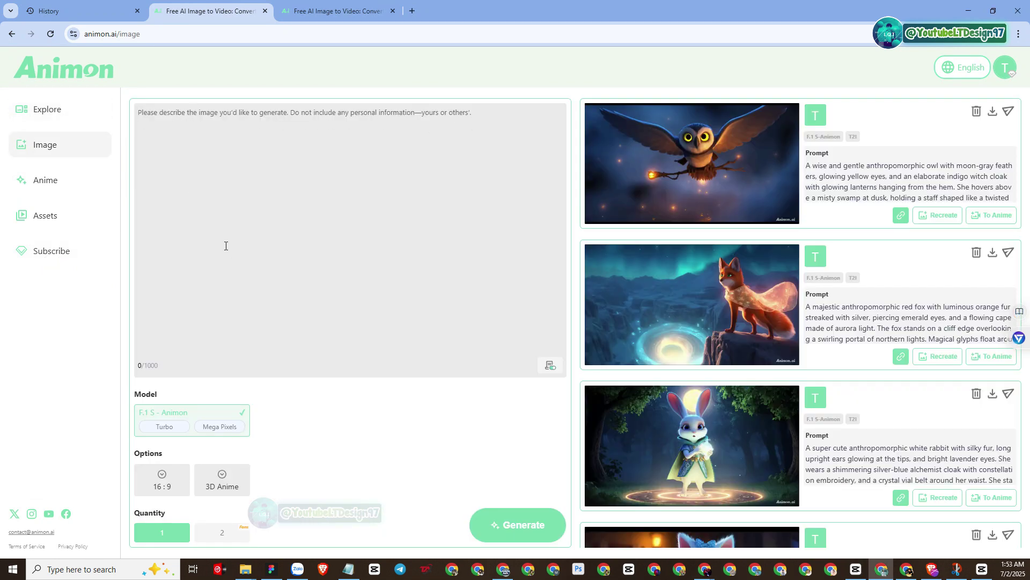
pyautogui.click(174, 485)
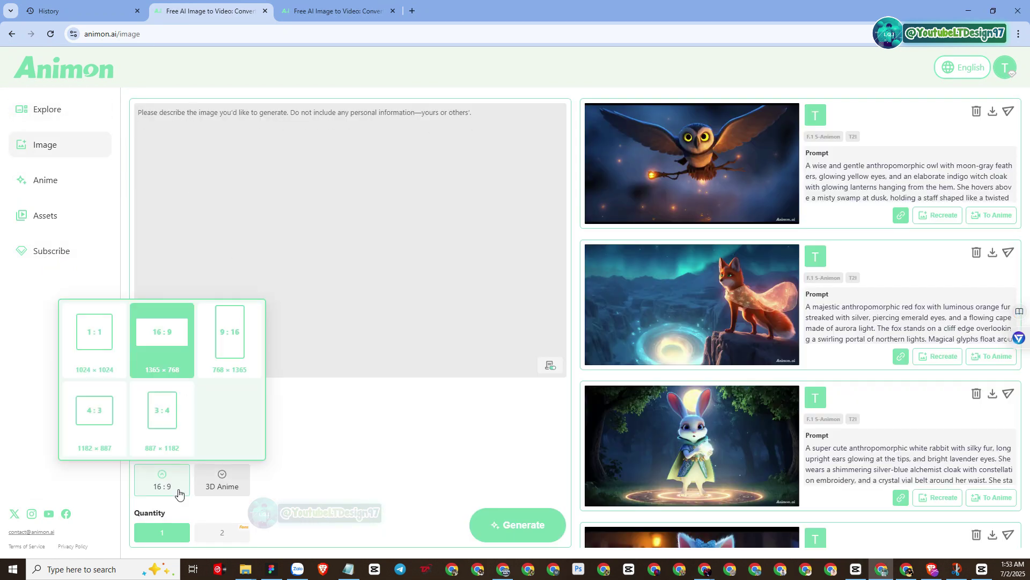
pyautogui.click(161, 359)
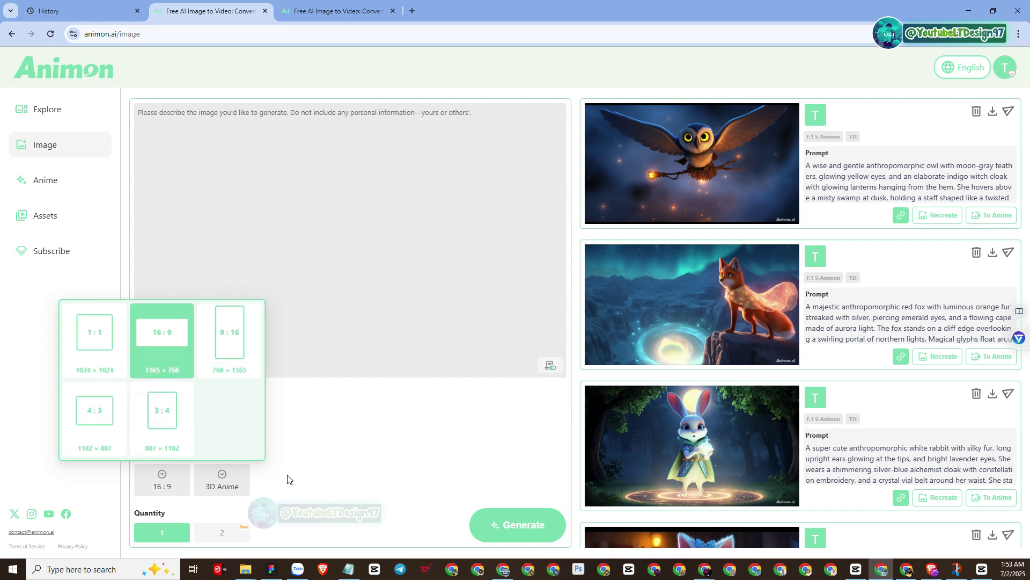
# - Try the Chinese Traditional, Comic, Anime, Scenery and Webtoon styles, and settle on 3D Anime as the image style
pyautogui.click(226, 476)
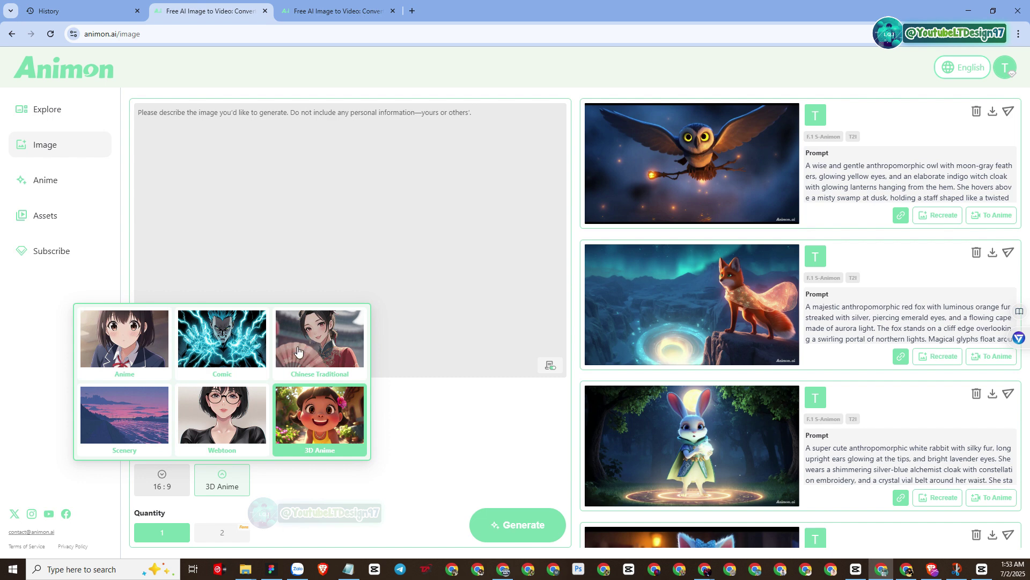
pyautogui.click(299, 351)
pyautogui.click(239, 358)
pyautogui.click(158, 357)
pyautogui.click(143, 403)
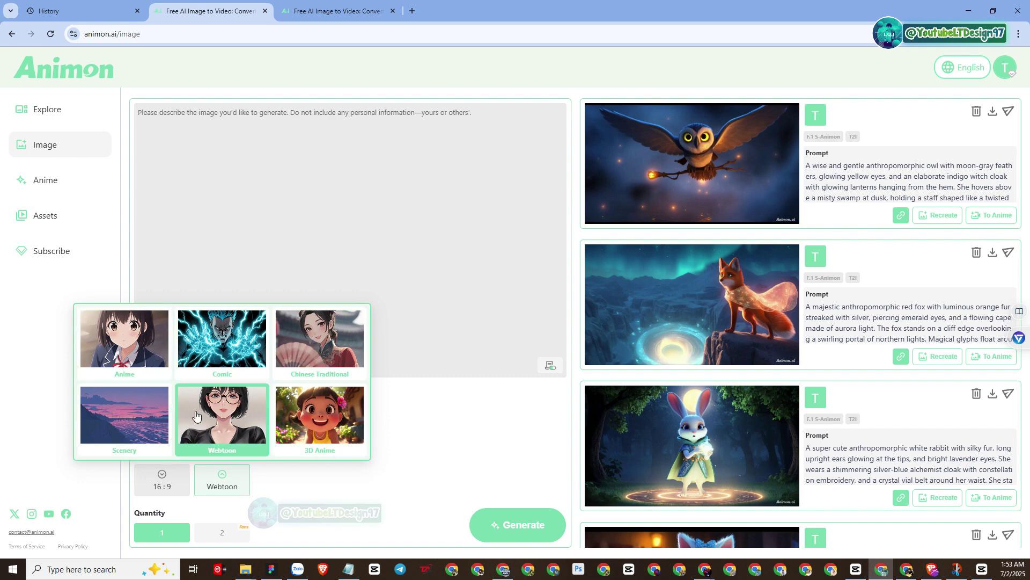
pyautogui.click(191, 414)
pyautogui.click(328, 402)
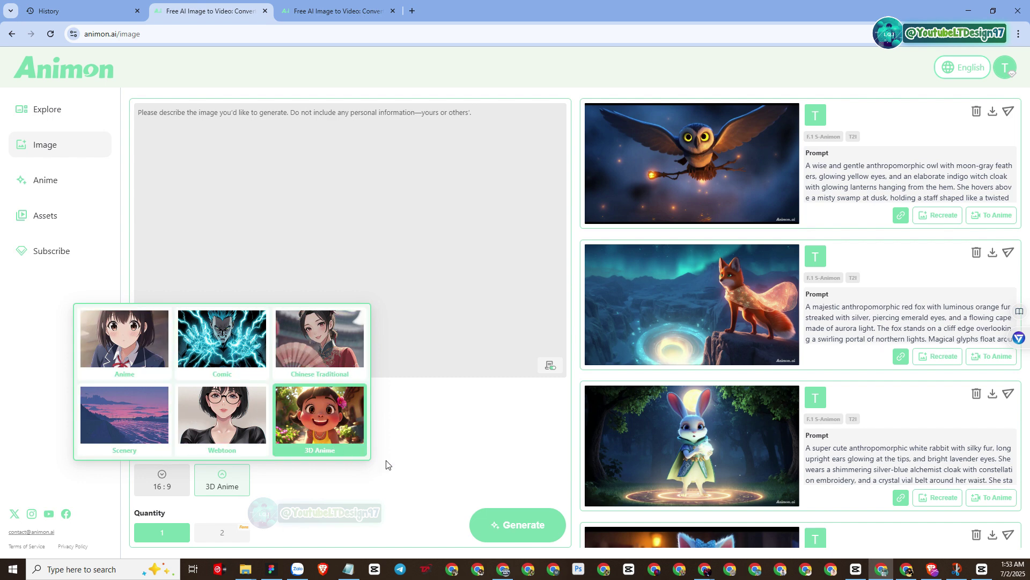
pyautogui.click(413, 459)
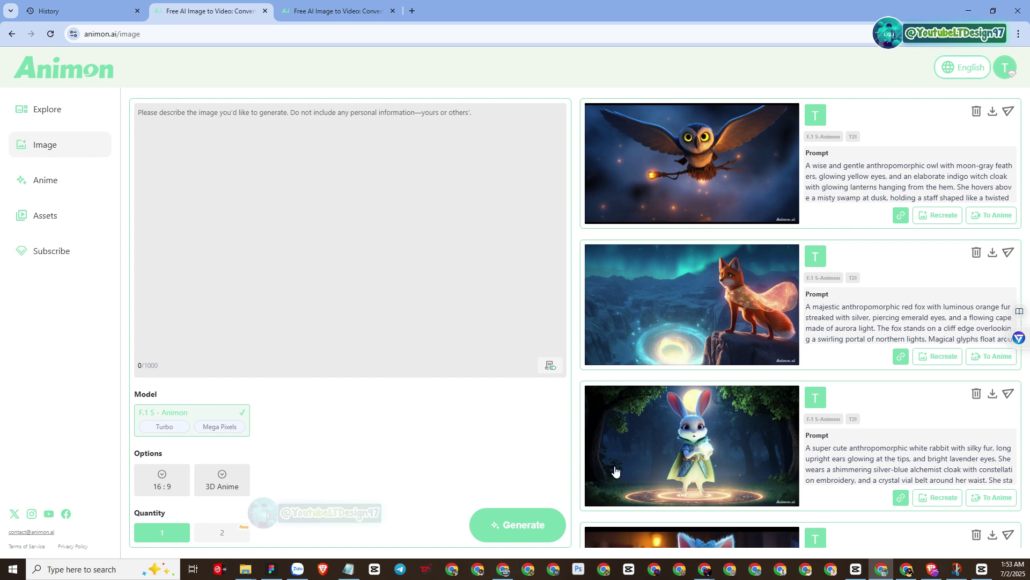
# - Copy the Moonlight Bunny Alchemist prompt from ChatGPT into Animon's image description and generate the image
pyautogui.click(907, 570)
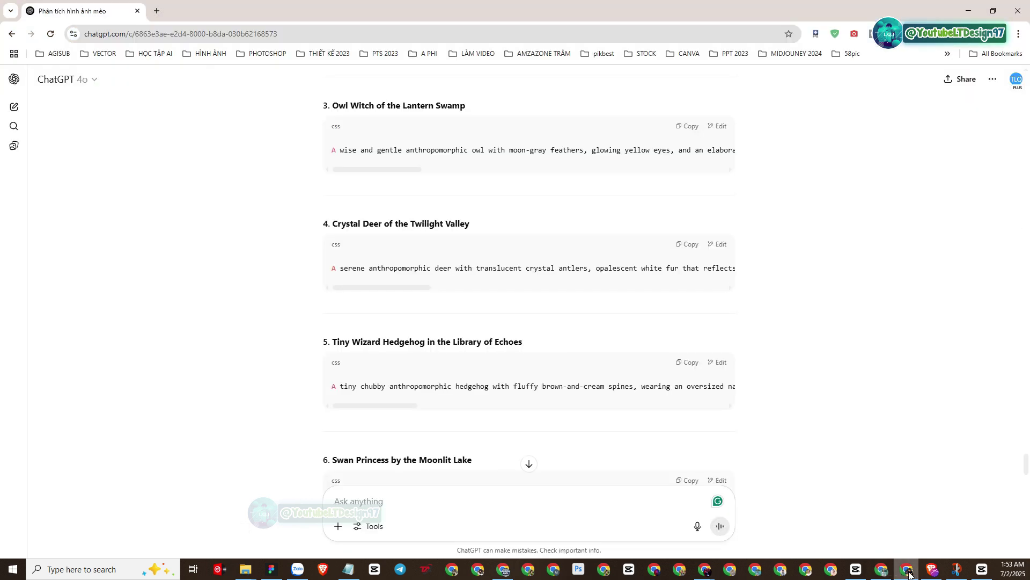
pyautogui.scroll(7, 797, 445)
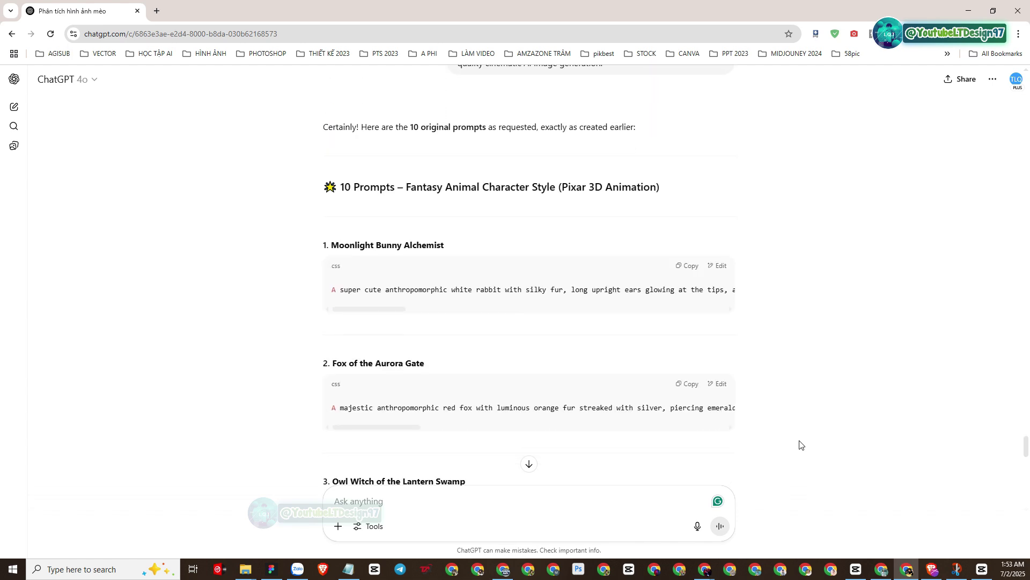
pyautogui.click(689, 268)
pyautogui.click(882, 568)
pyautogui.rightClick(248, 129)
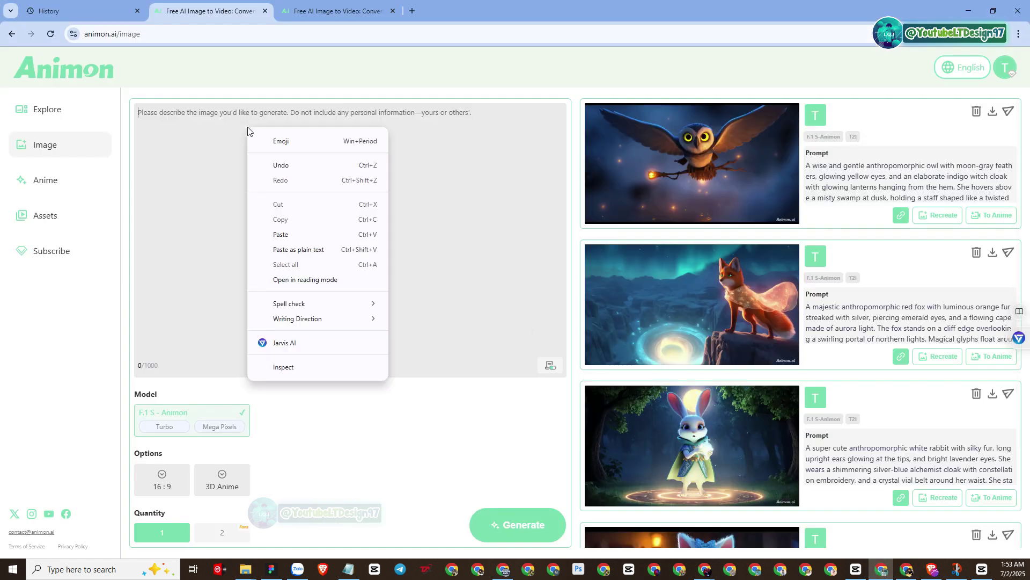
pyautogui.click(281, 234)
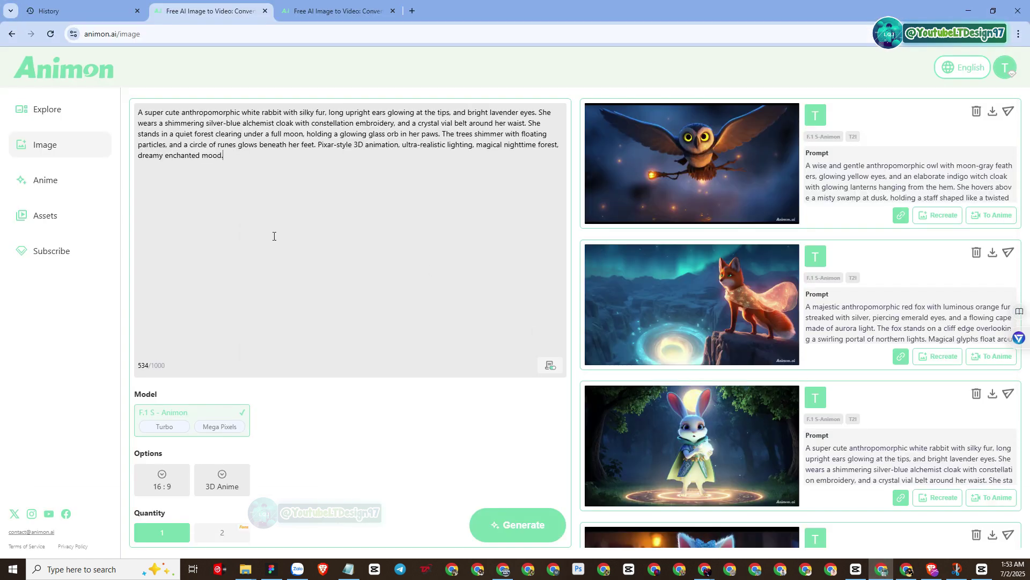
pyautogui.click(520, 514)
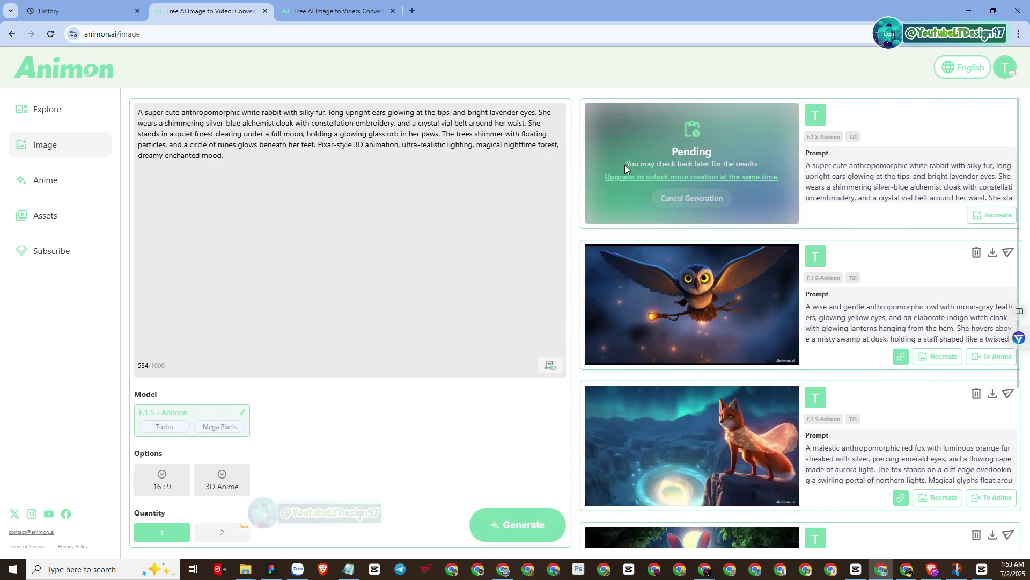
pyautogui.moveTo(623, 166); pyautogui.dragTo(772, 183)
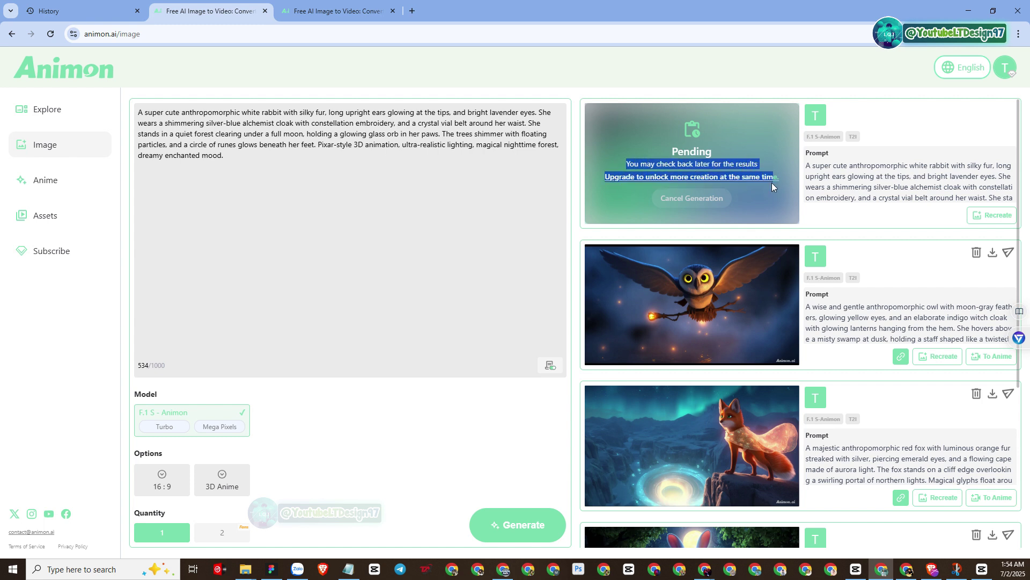
pyautogui.click(502, 235)
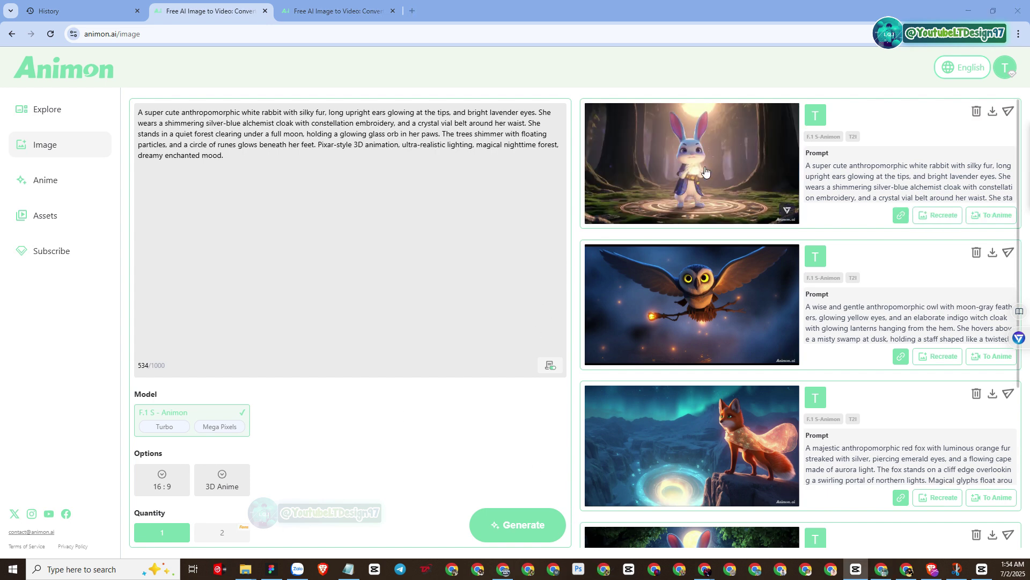
# - Examine the new rabbit image enlarged and compare it with the earlier rabbit image in the results list
pyautogui.click(705, 172)
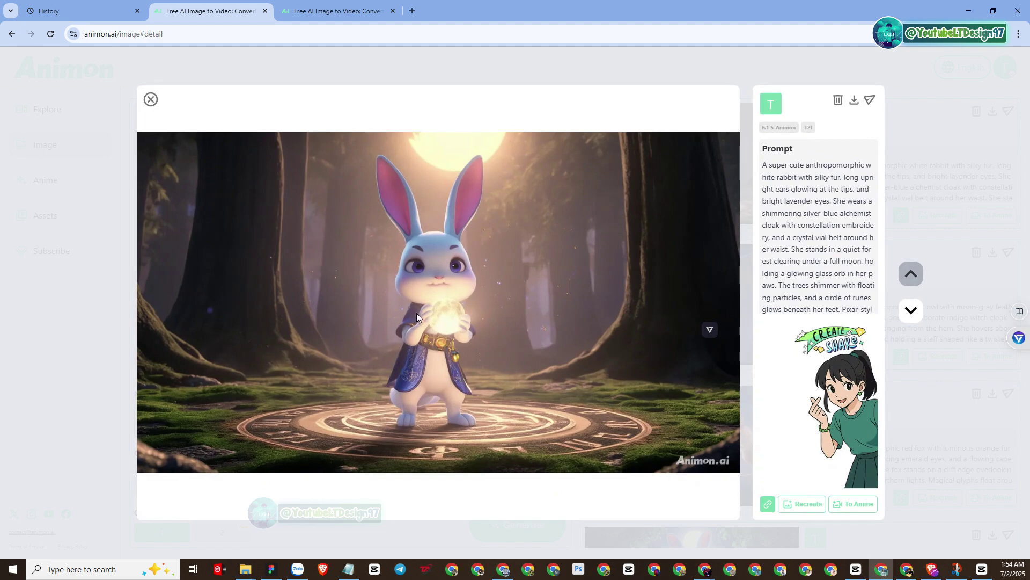
pyautogui.click(150, 99)
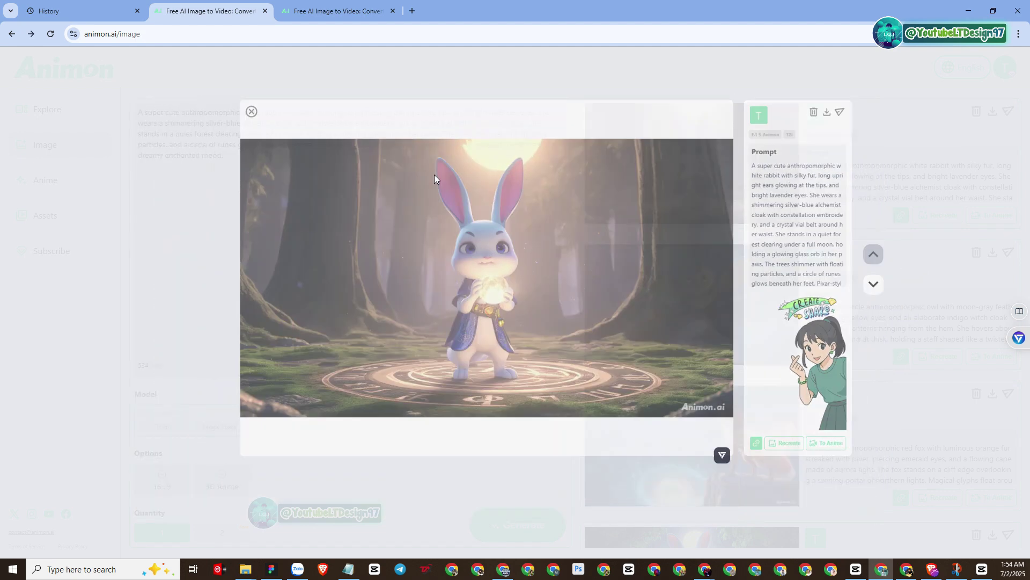
pyautogui.scroll(-5, 722, 367)
pyautogui.click(715, 350)
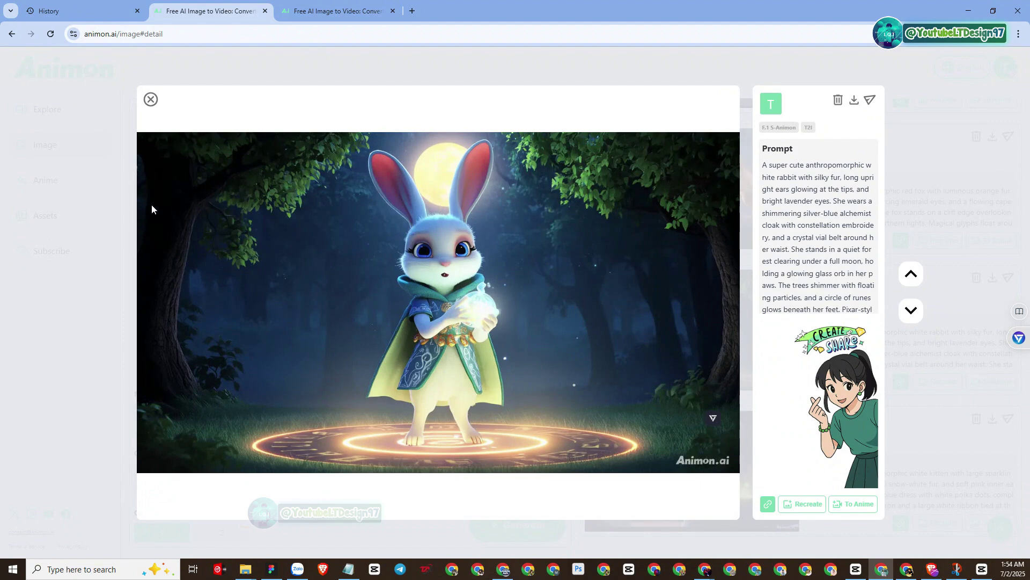
pyautogui.click(87, 185)
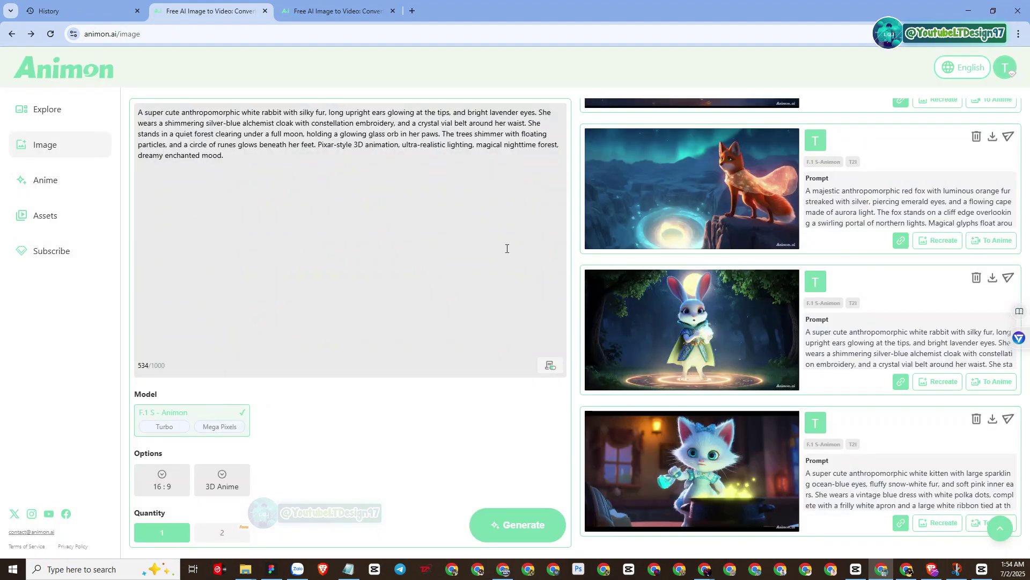
pyautogui.scroll(3, 722, 307)
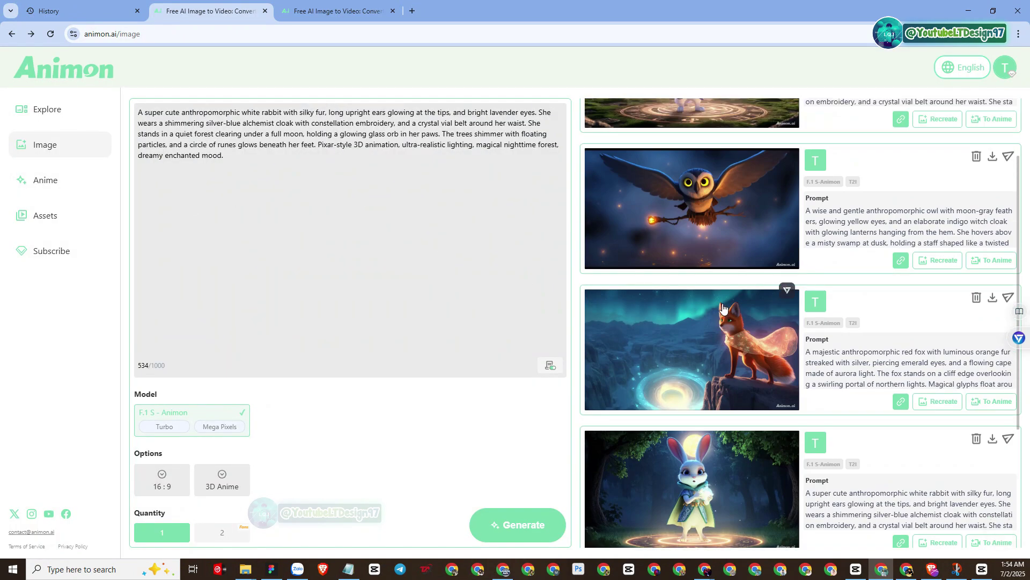
pyautogui.scroll(3, 722, 307)
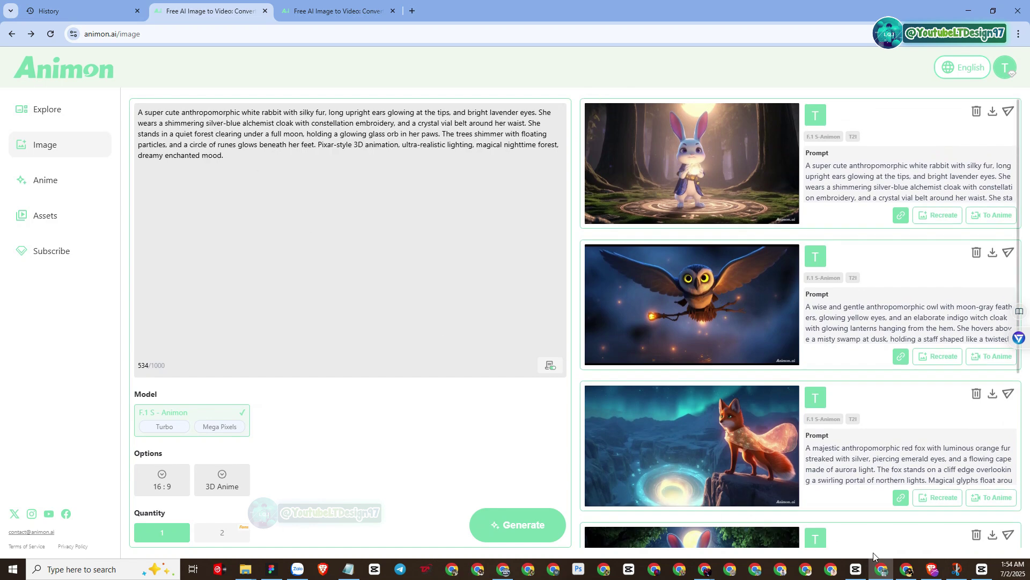
# - Replace Animon's rabbit prompt with ChatGPT's Dragon Cub Dreaming on a Cloud prompt, generate the image and view it enlarged
pyautogui.click(906, 570)
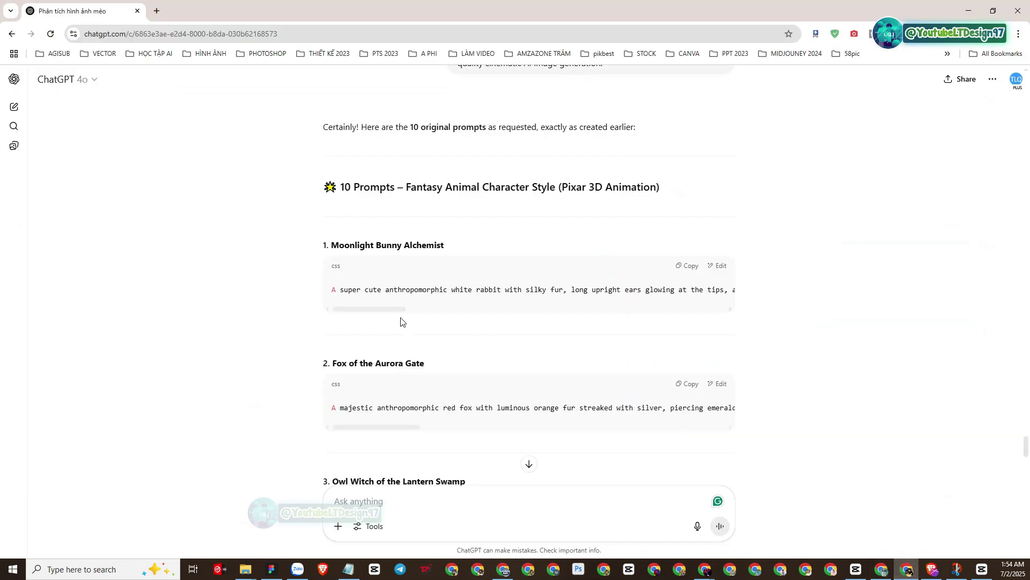
pyautogui.scroll(-2, 451, 357)
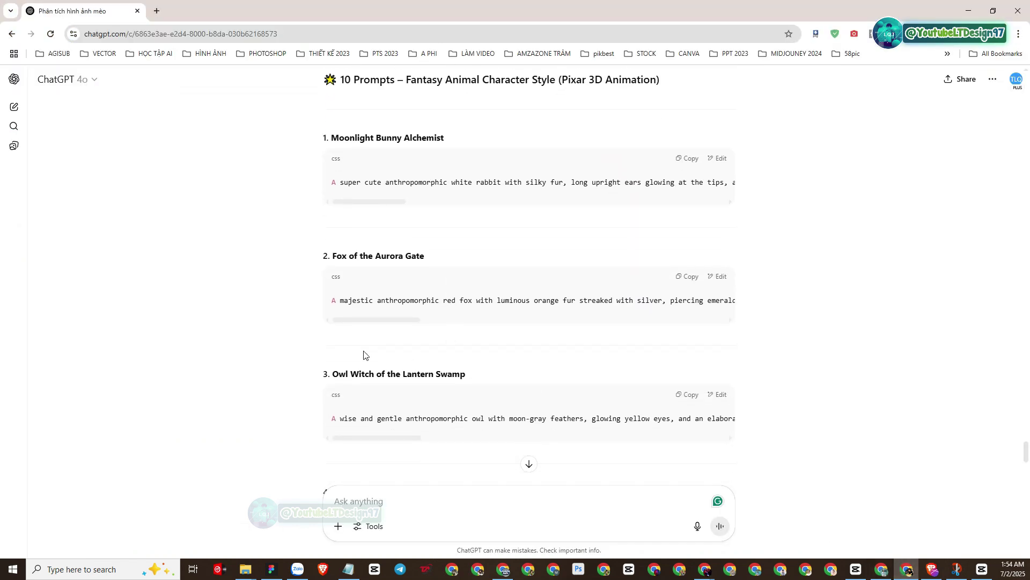
pyautogui.scroll(-3, 364, 355)
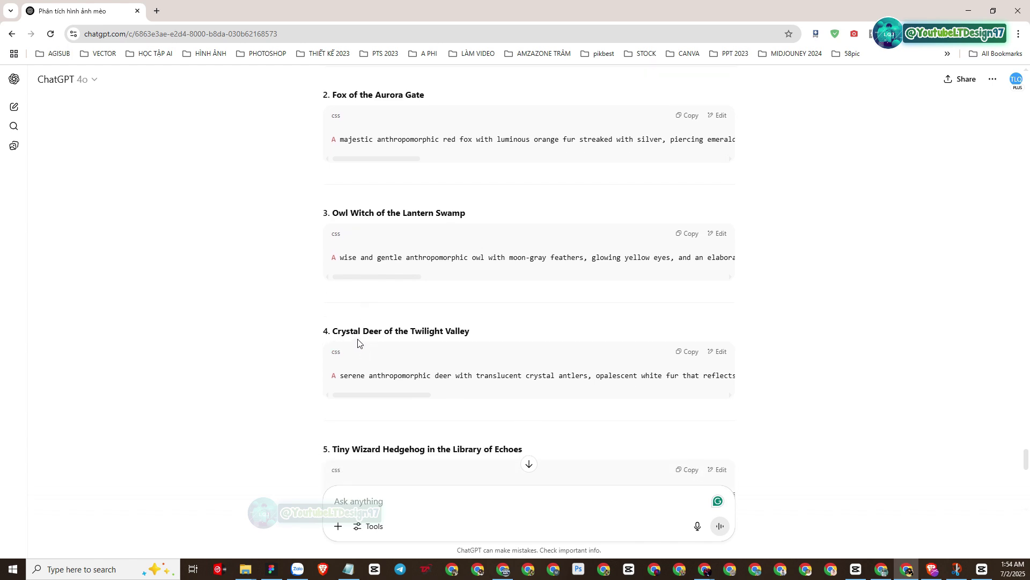
pyautogui.scroll(-8, 398, 342)
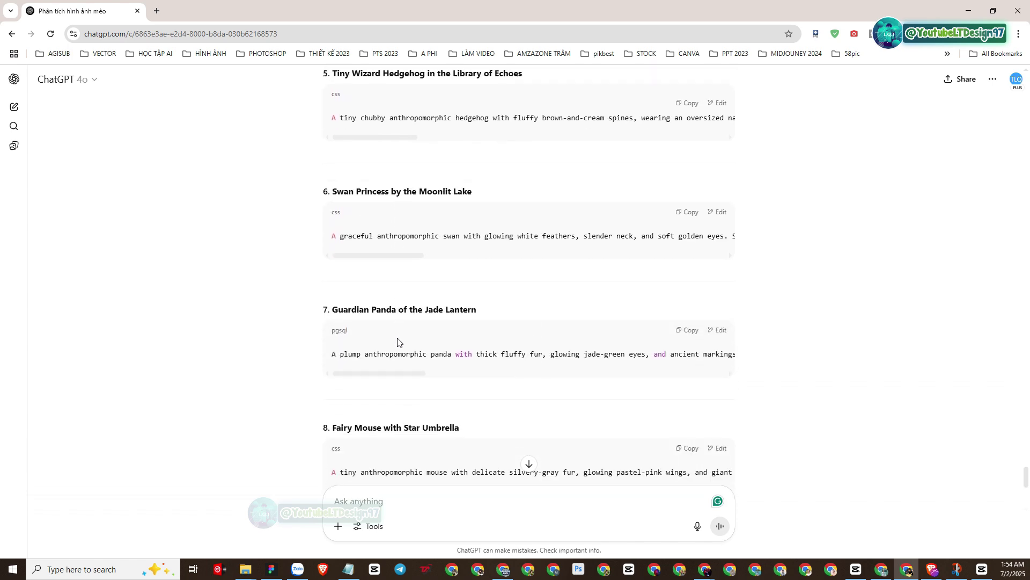
pyautogui.scroll(-5, 398, 343)
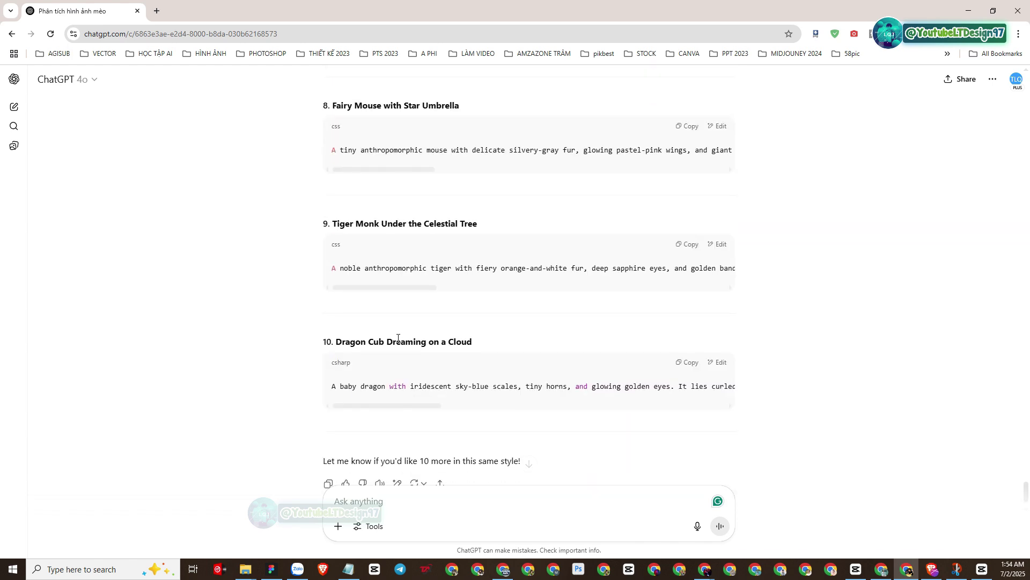
pyautogui.scroll(-1, 397, 338)
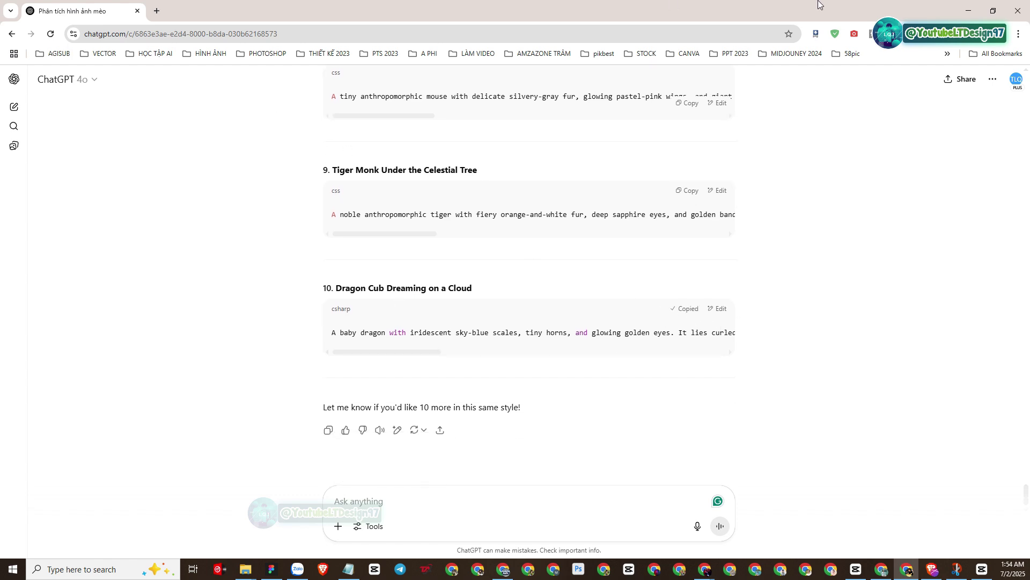
pyautogui.click(969, 10)
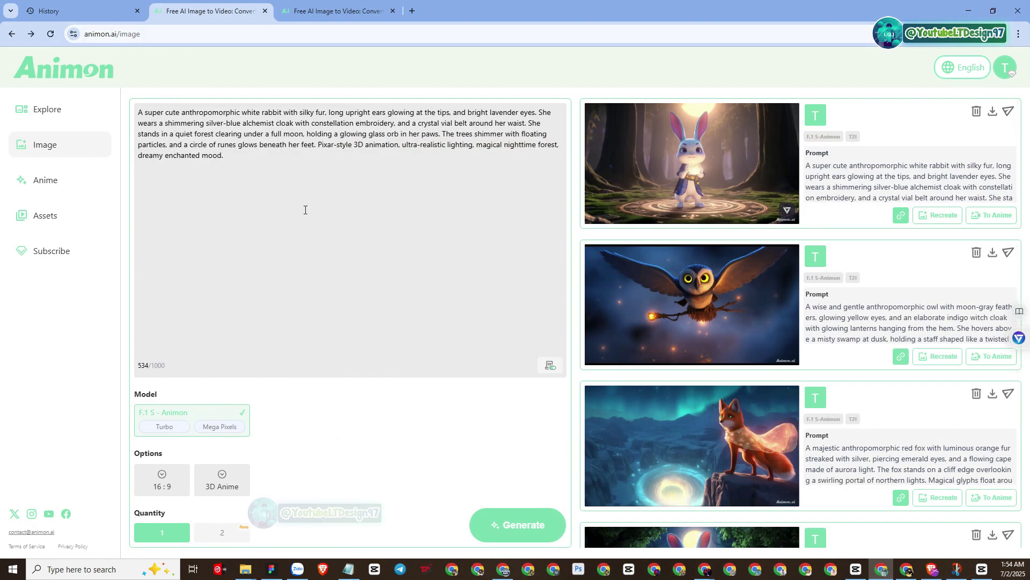
pyautogui.moveTo(258, 178); pyautogui.dragTo(136, 111)
pyautogui.rightClick(180, 113)
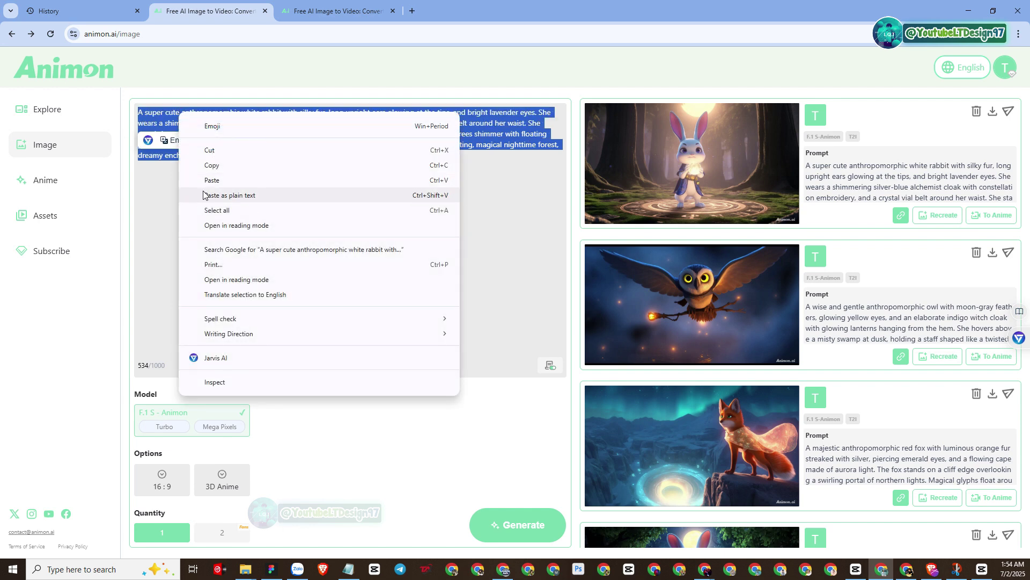
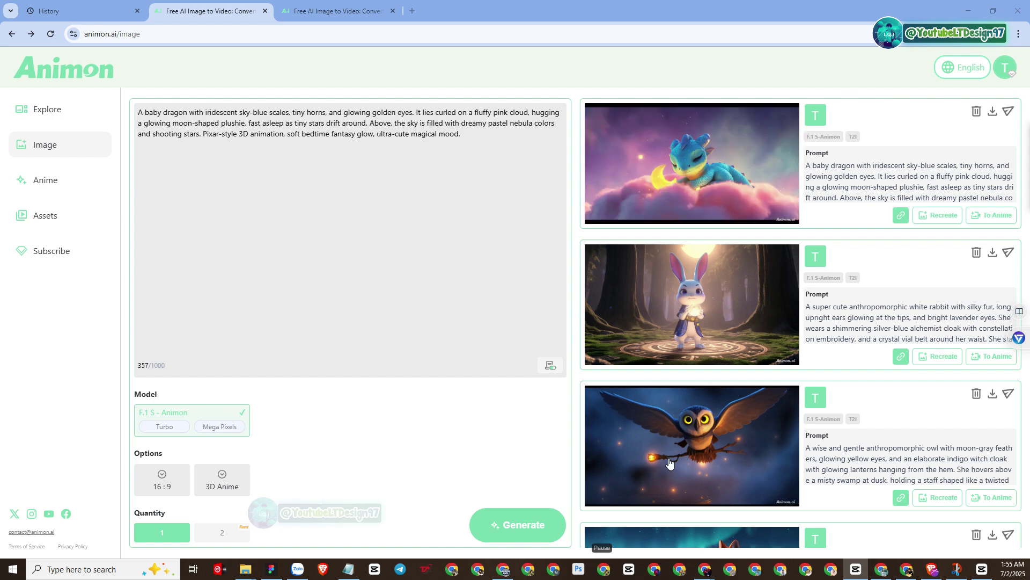
pyautogui.click(656, 202)
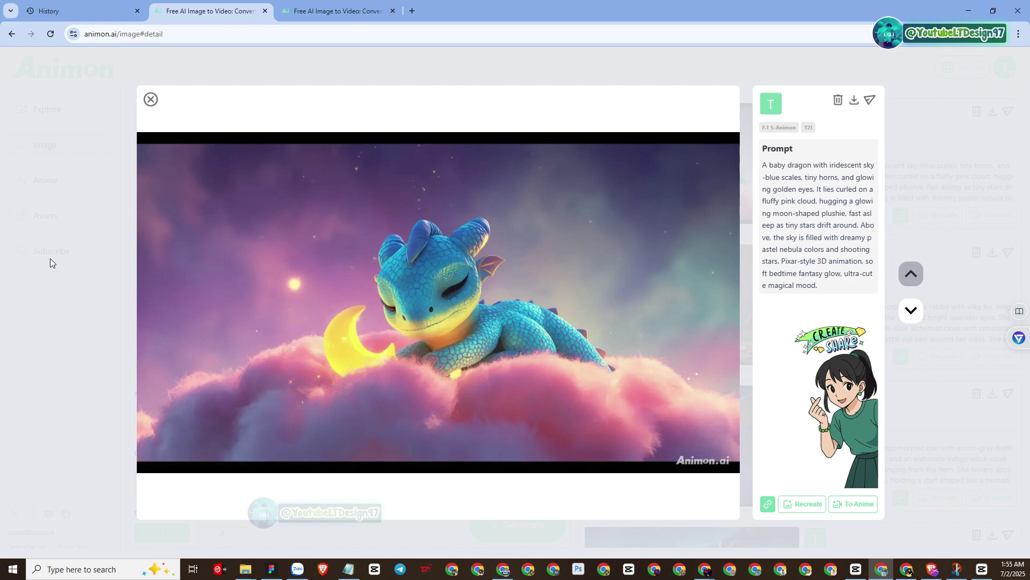
pyautogui.click(151, 100)
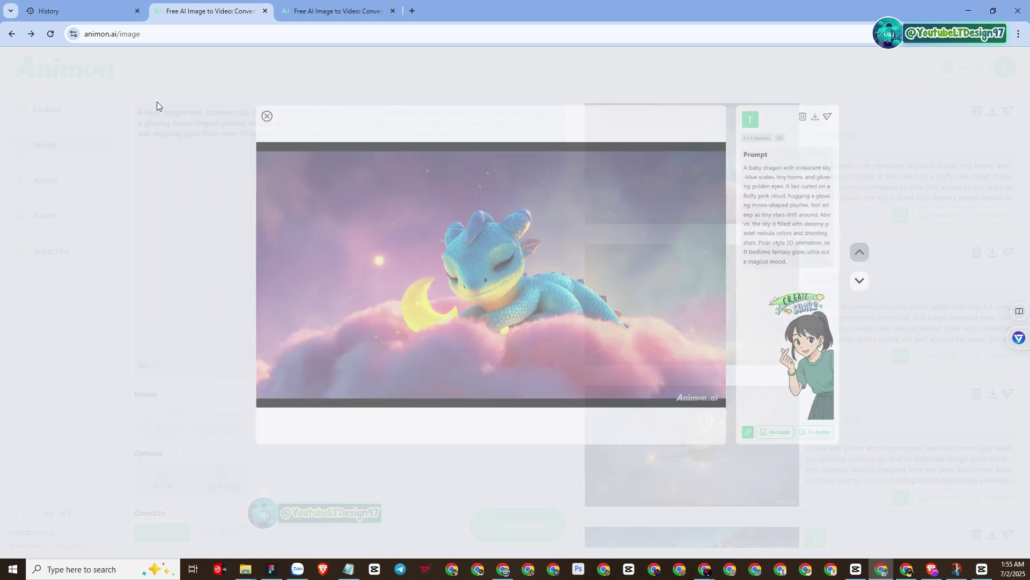
# - Copy the Tiger Monk Under the Celestial Tree prompt from ChatGPT over Animon's dragon prompt and generate the image
pyautogui.click(907, 569)
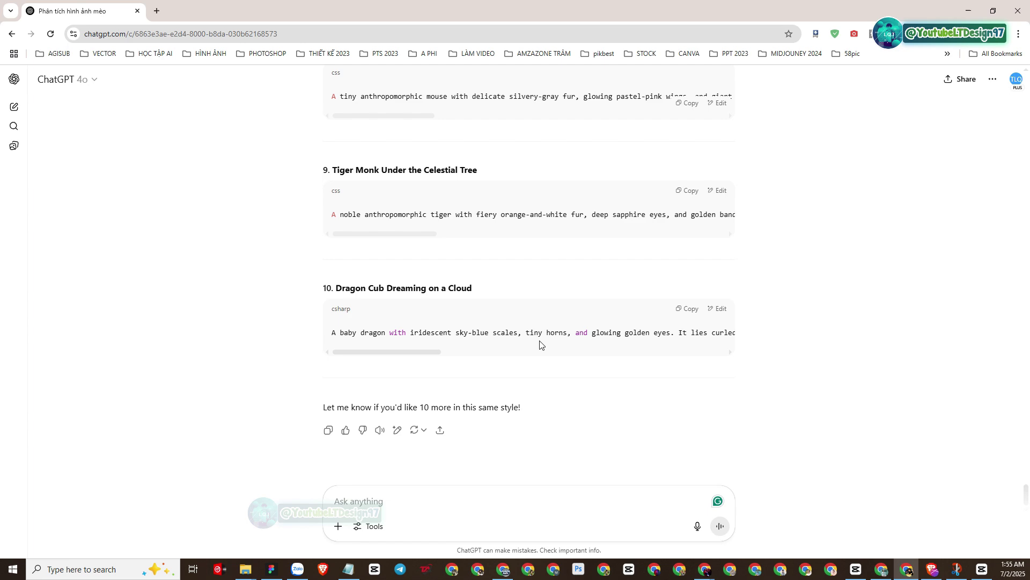
pyautogui.click(682, 192)
pyautogui.click(907, 570)
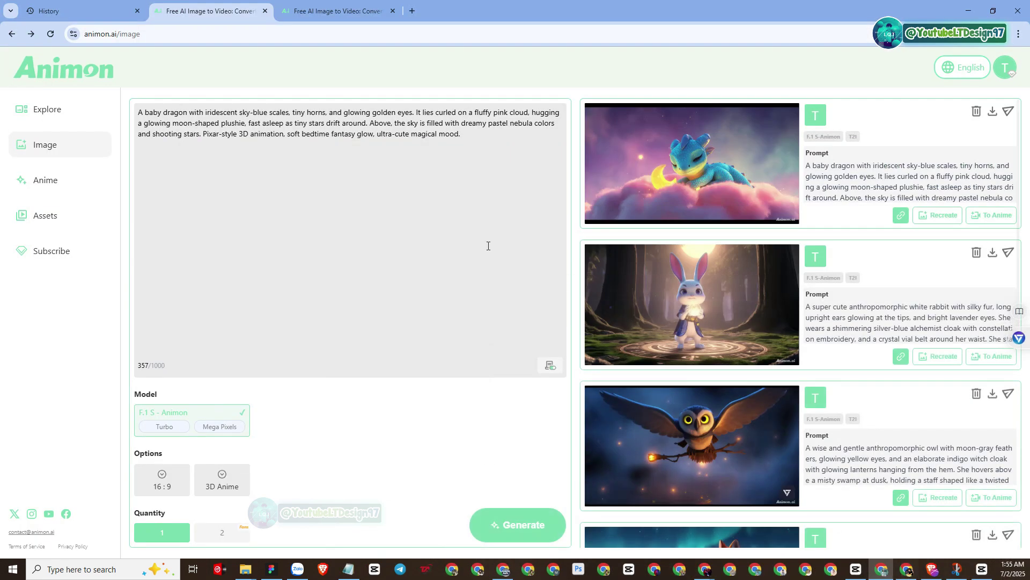
pyautogui.hotkey('ctrl', 'a')
pyautogui.hotkey('ctrl', 'v')
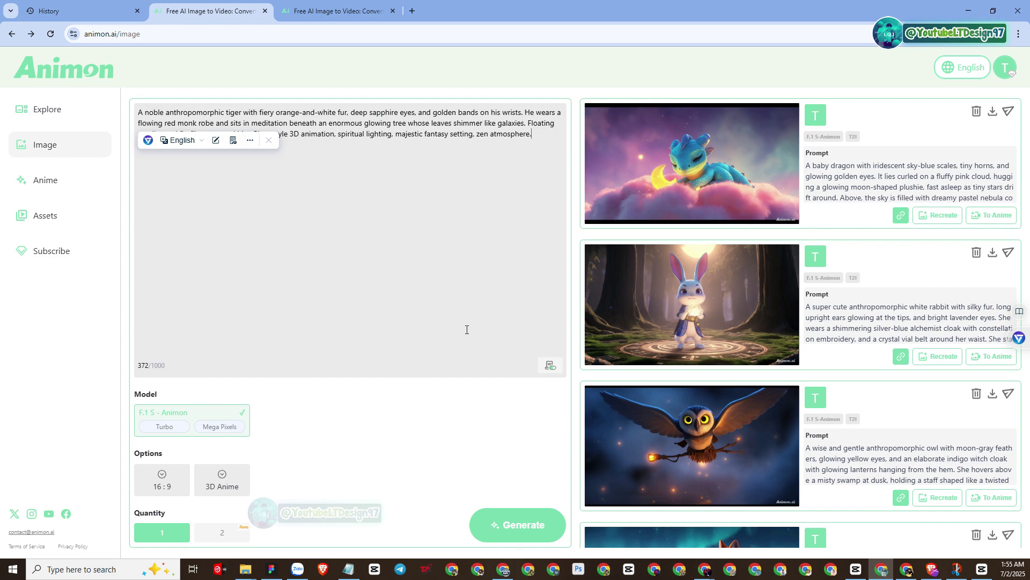
pyautogui.click(508, 509)
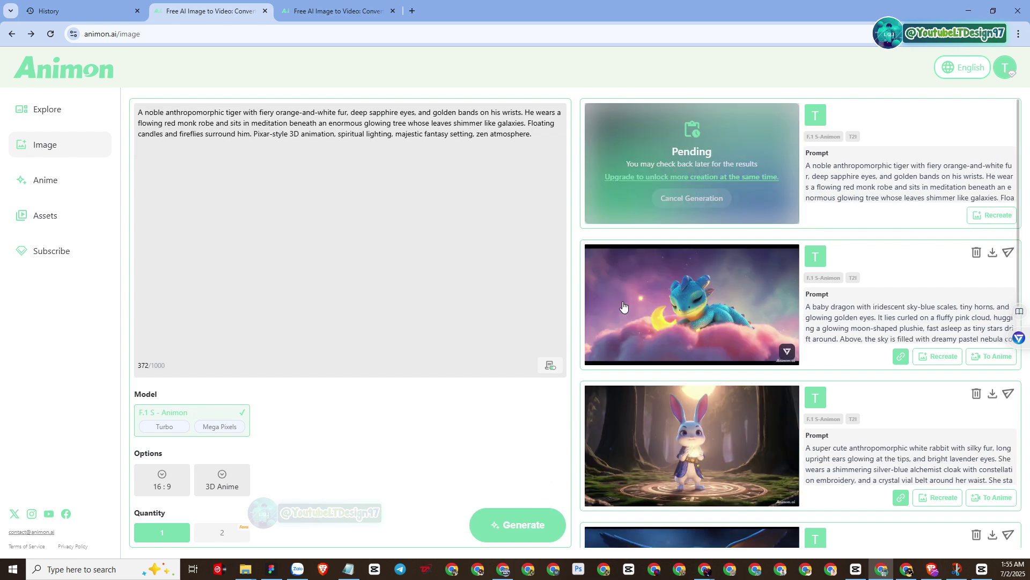
# - Replace Animon's tiger prompt with ChatGPT's Owl Witch of the Lantern Swamp prompt and submit it for generation
pyautogui.hotkey('alt', 'Tab')
pyautogui.scroll(20, 622, 305)
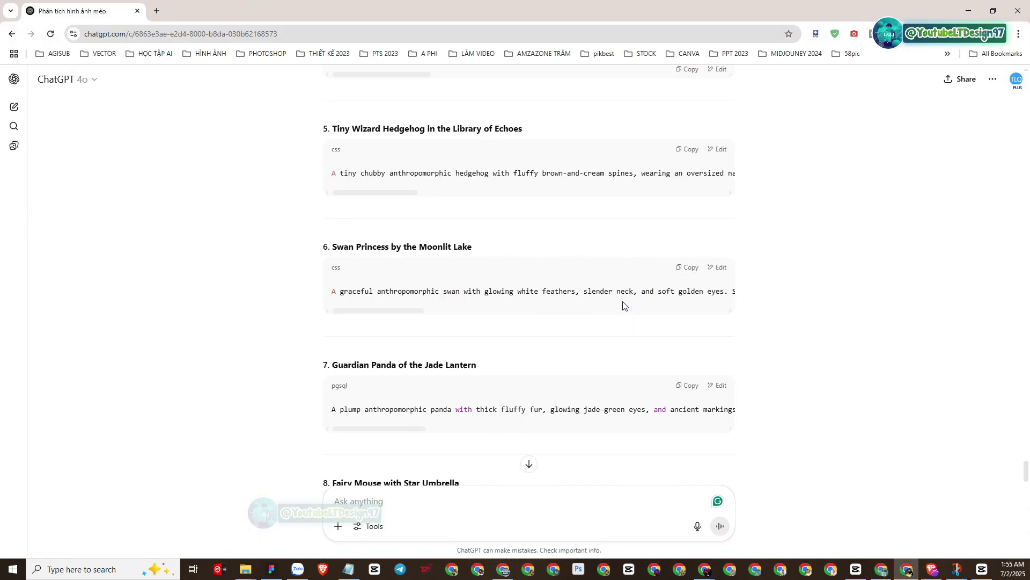
pyautogui.scroll(-3, 623, 306)
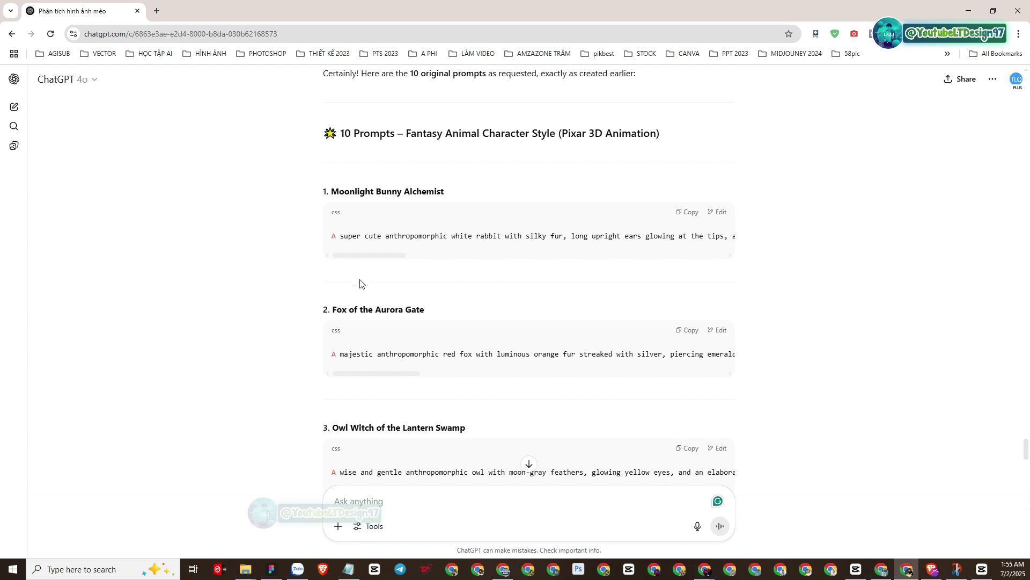
pyautogui.scroll(-2, 670, 368)
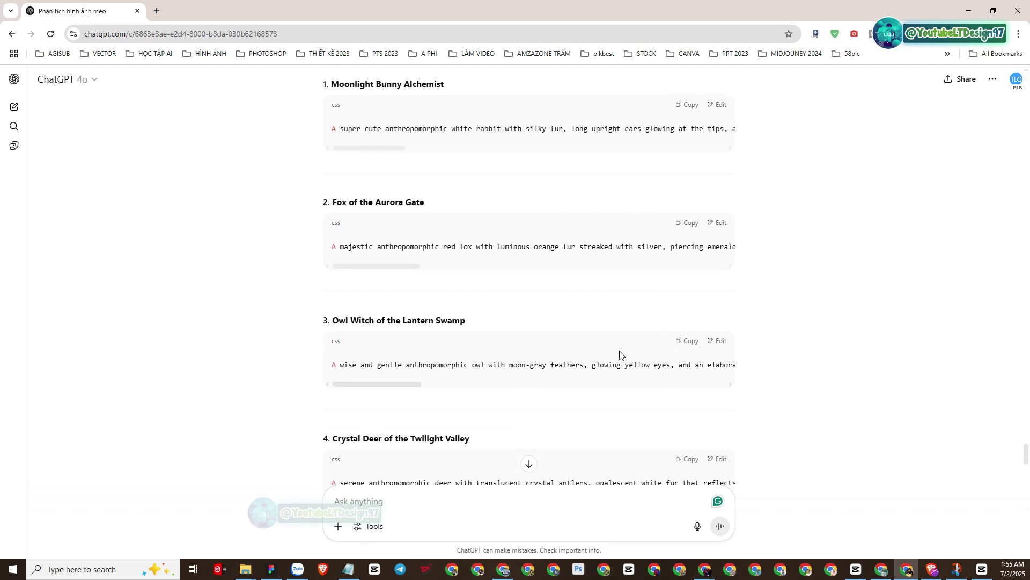
pyautogui.click(688, 341)
pyautogui.hotkey('alt', 'Tab')
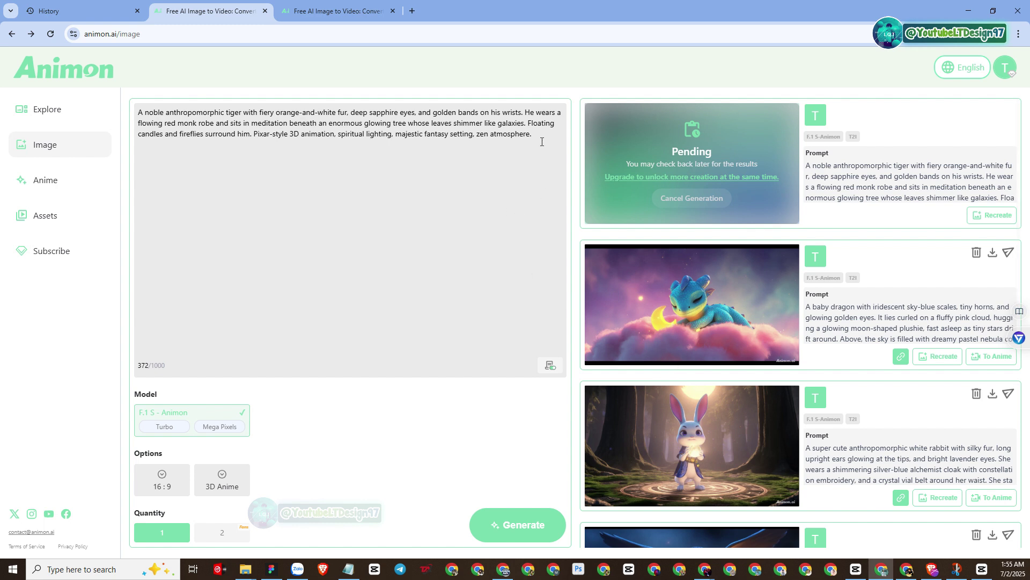
pyautogui.moveTo(542, 142); pyautogui.dragTo(133, 116)
pyautogui.hotkey('ctrl', 'v')
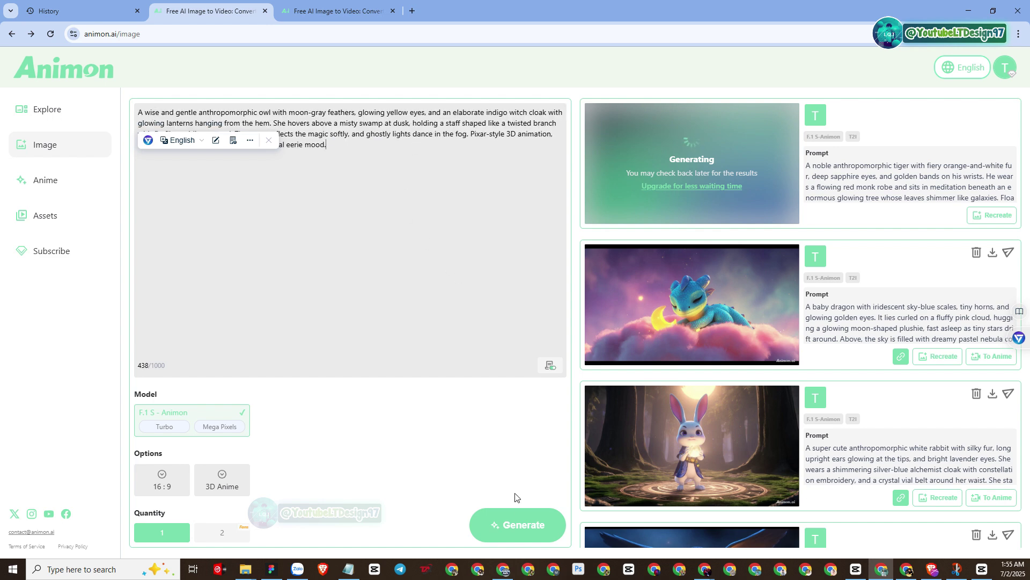
pyautogui.click(530, 528)
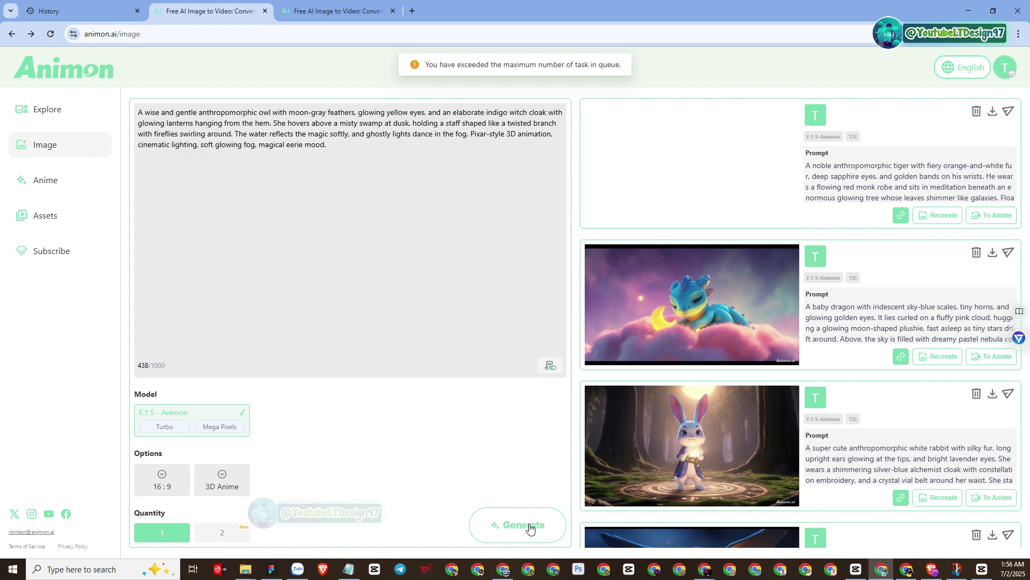
pyautogui.click(530, 528)
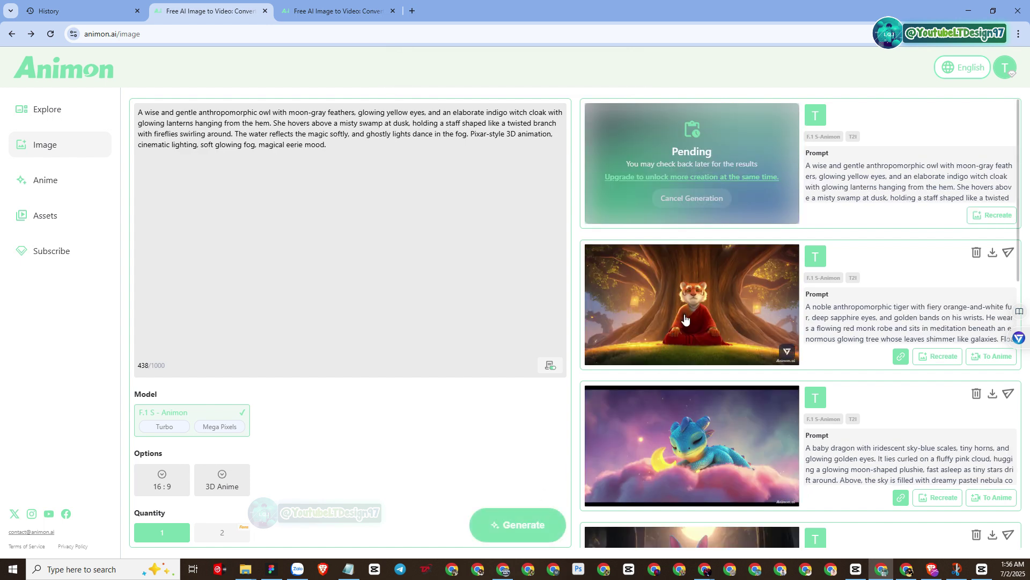
# - View the tiger image enlarged, close it, and replace Animon's owl prompt with ChatGPT's Fox of the Aurora Gate prompt
pyautogui.click(687, 310)
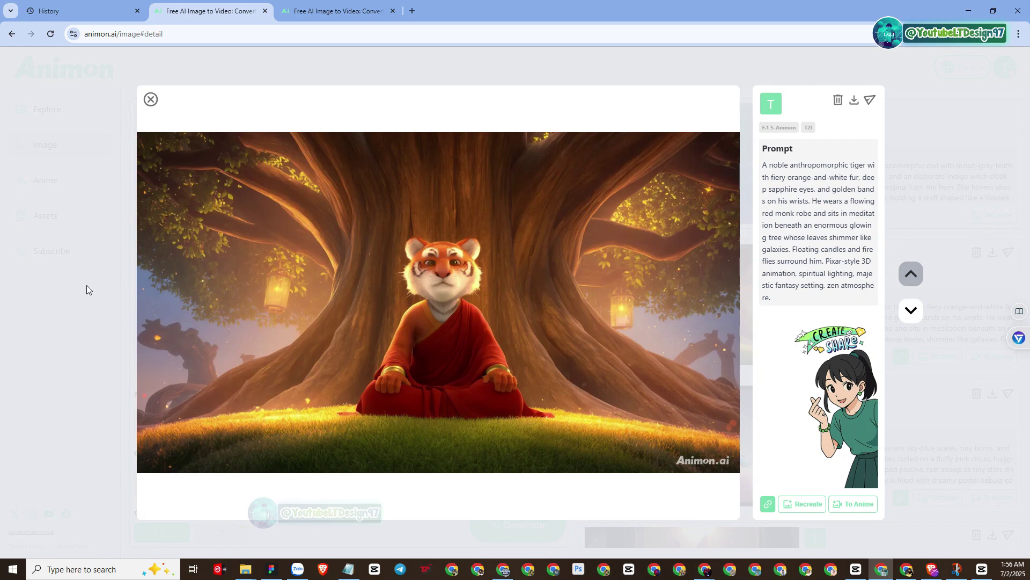
pyautogui.click(91, 314)
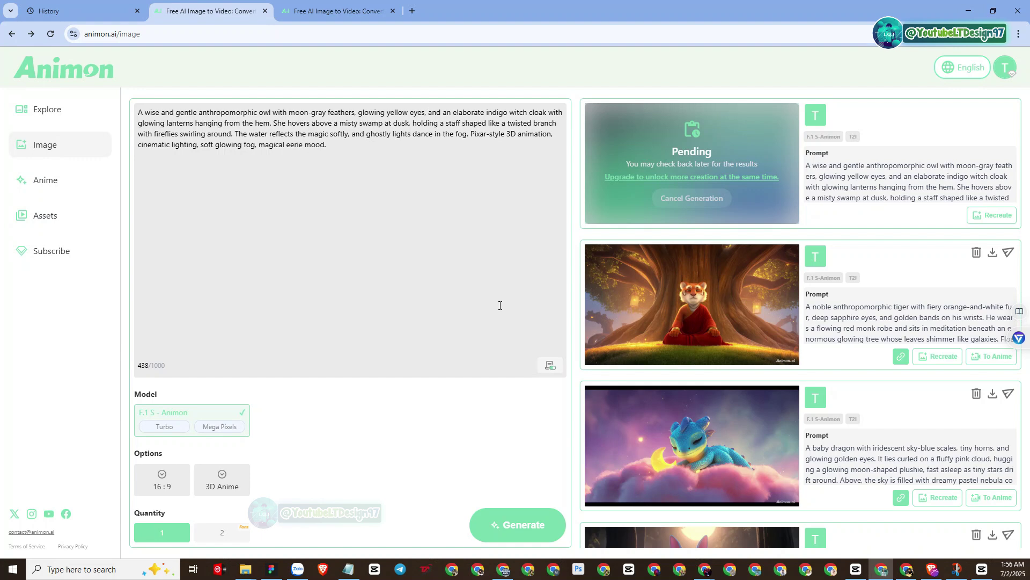
pyautogui.hotkey('alt', 'Tab')
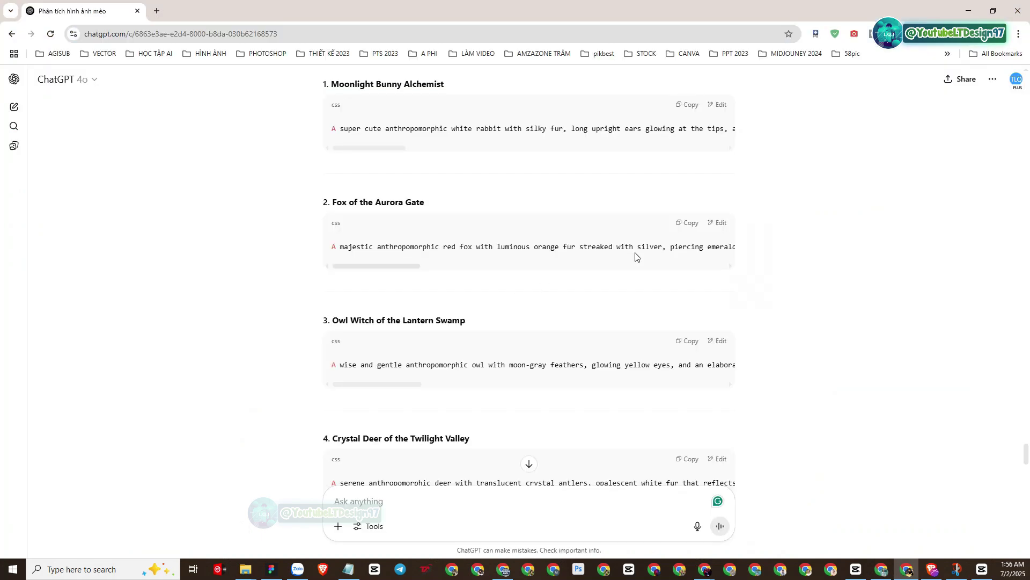
pyautogui.click(691, 224)
pyautogui.hotkey('alt', 'Tab')
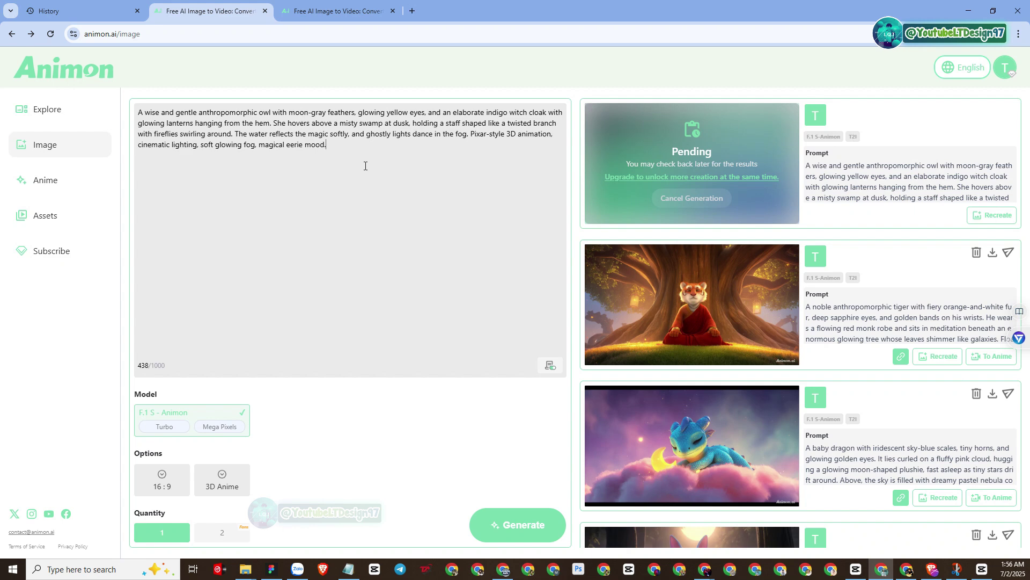
pyautogui.moveTo(366, 165); pyautogui.dragTo(185, 110)
pyautogui.rightClick(187, 116)
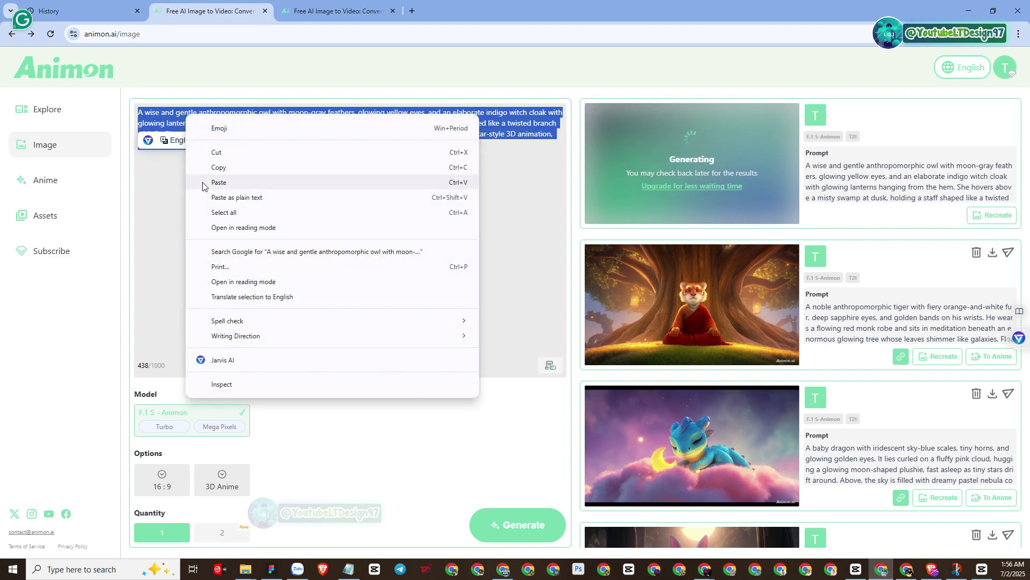
pyautogui.click(218, 182)
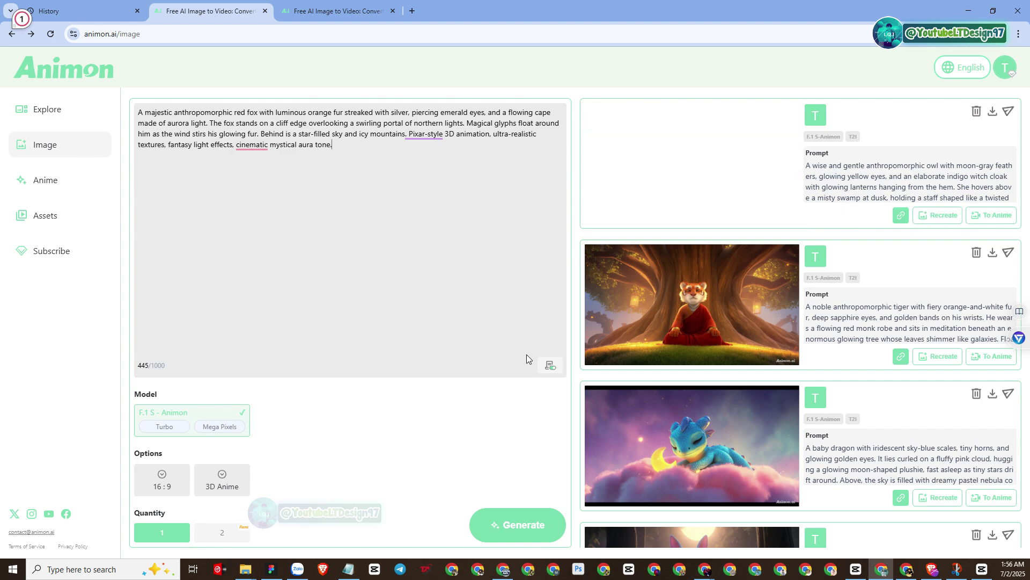
# - View the finished owl image enlarged, close it, and submit the fox prompt for generation
pyautogui.click(690, 177)
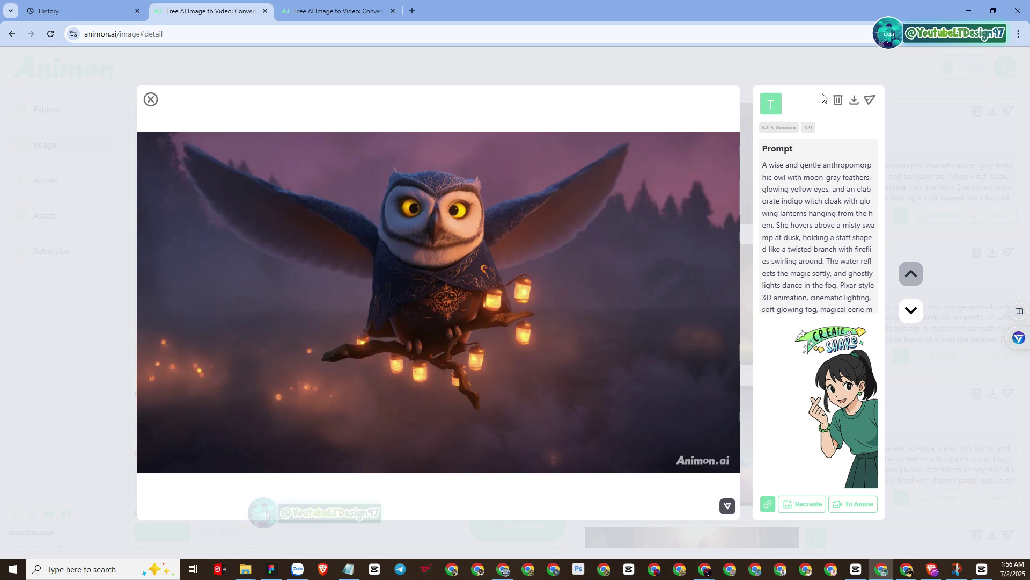
pyautogui.click(149, 100)
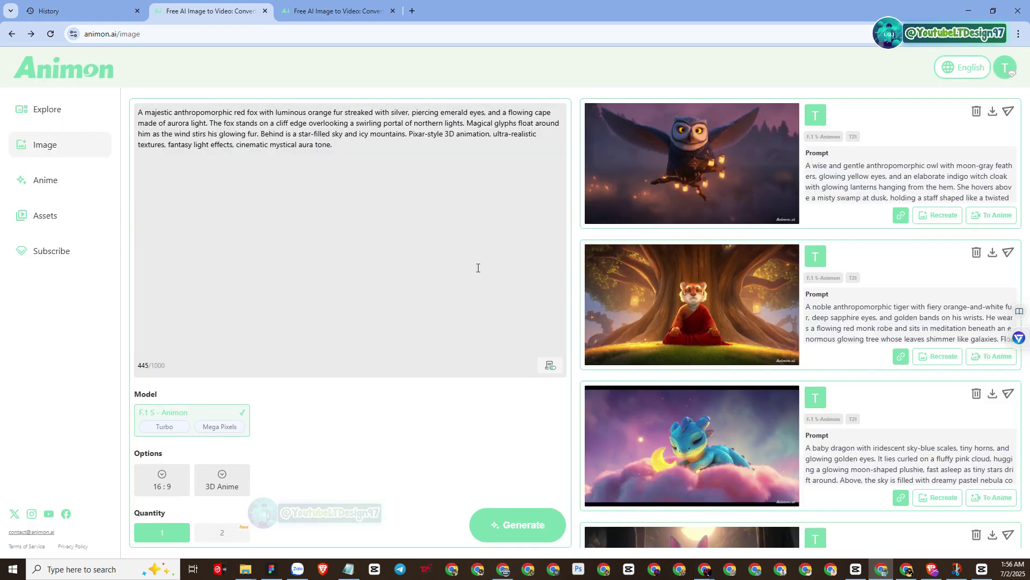
pyautogui.click(513, 514)
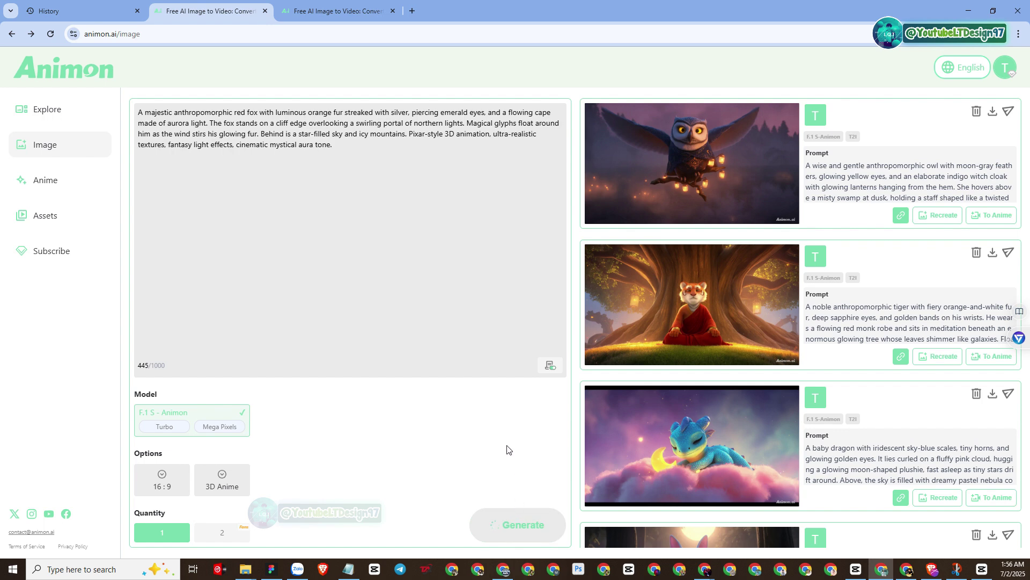
# - Copy the Crystal Deer of the Twilight Valley prompt from ChatGPT over Animon's fox prompt
pyautogui.hotkey('alt', 'Tab')
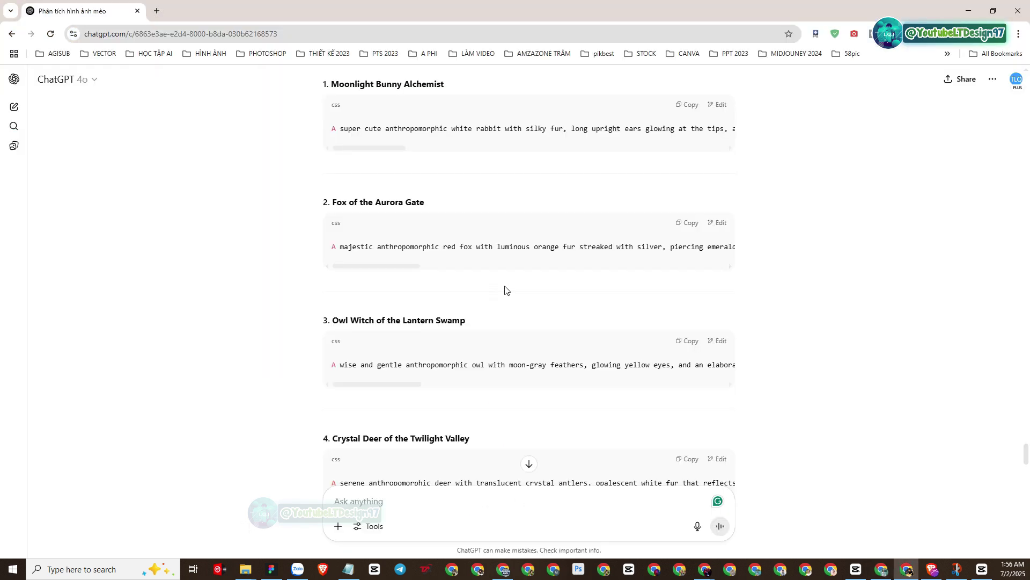
pyautogui.scroll(-1, 505, 290)
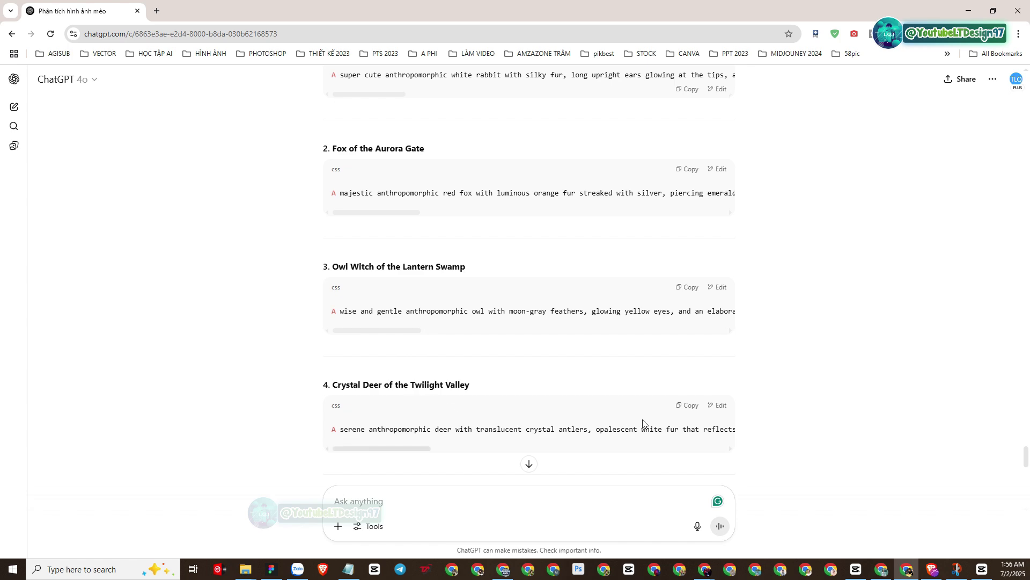
pyautogui.click(690, 411)
pyautogui.hotkey('alt', 'Tab')
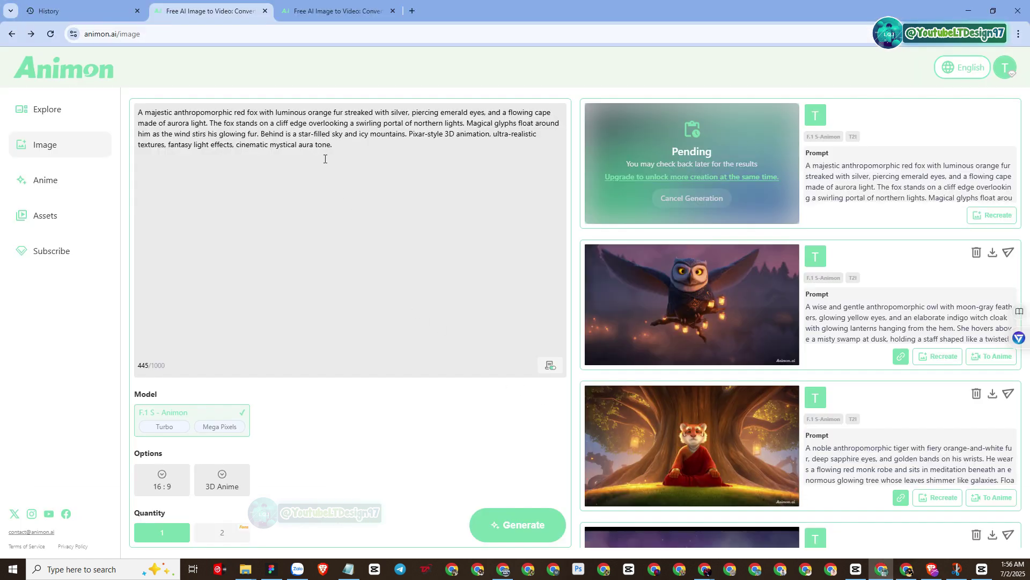
pyautogui.hotkey('ctrl', 'a')
pyautogui.click(93, 117)
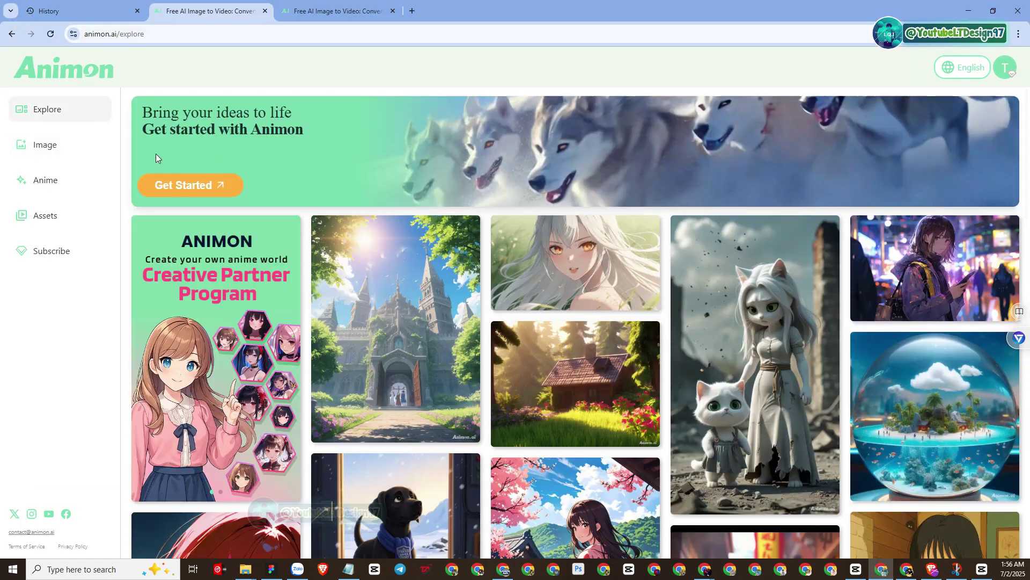
pyautogui.click(54, 144)
pyautogui.hotkey('ctrl', 'a')
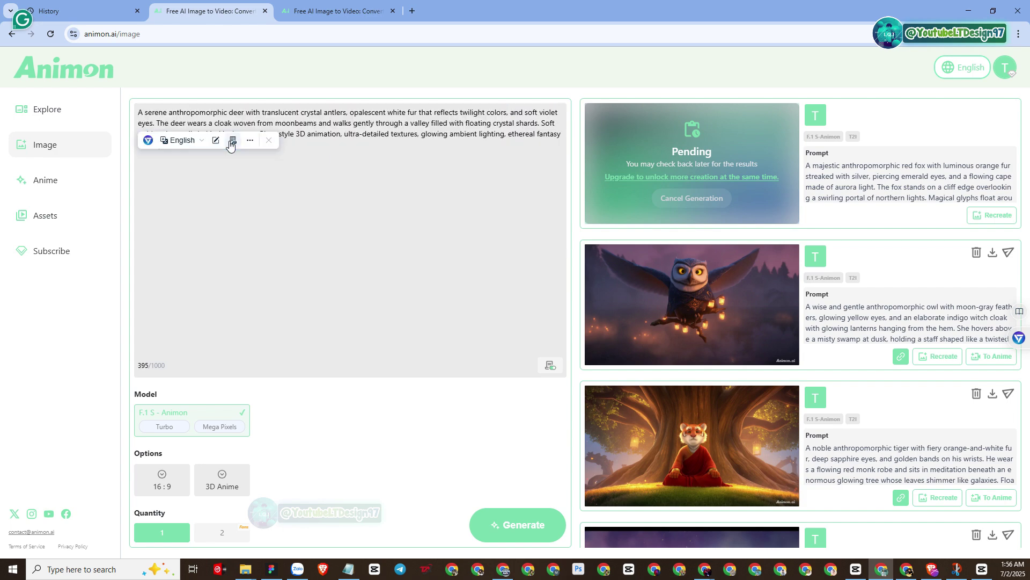
pyautogui.click(478, 292)
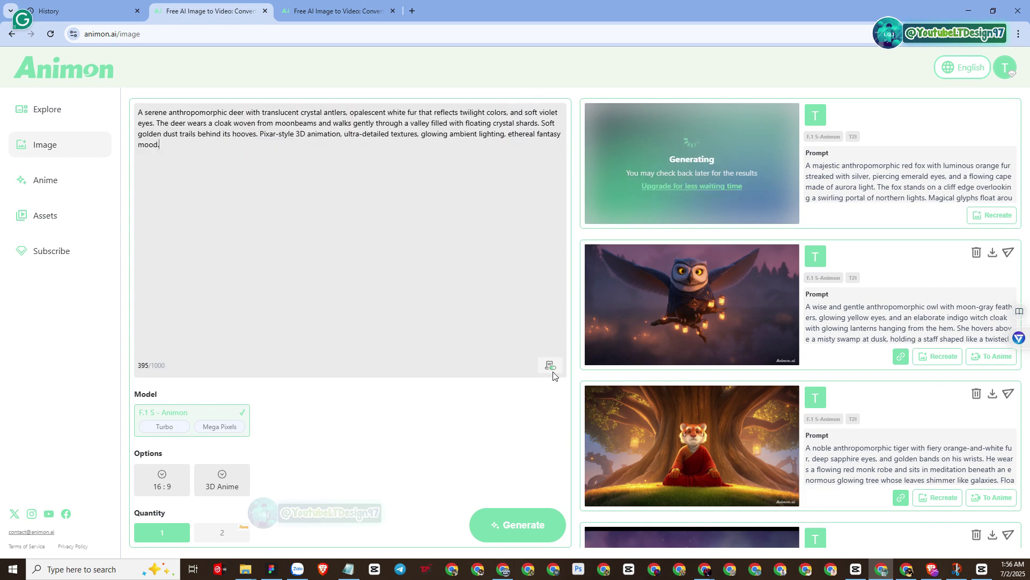
# - View the new fox image enlarged once it is ready, close it, and submit the deer prompt for generation
pyautogui.scroll(-12, 787, 501)
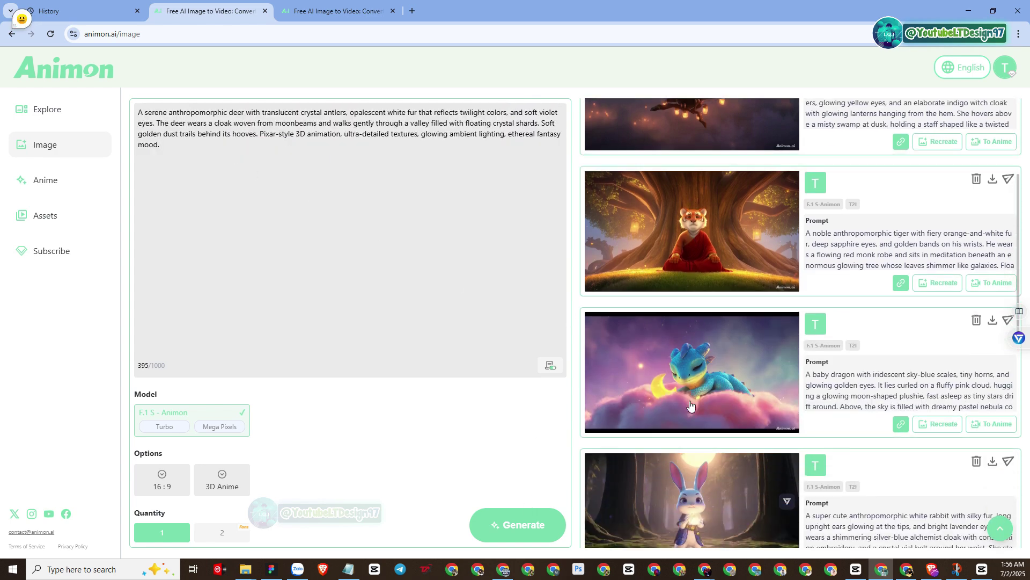
pyautogui.scroll(10, 690, 405)
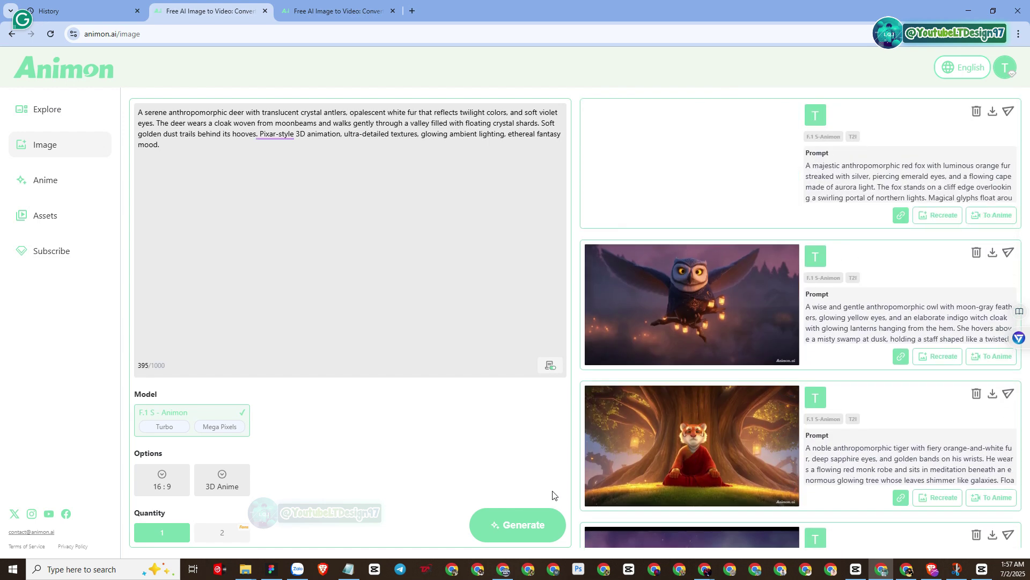
pyautogui.click(689, 180)
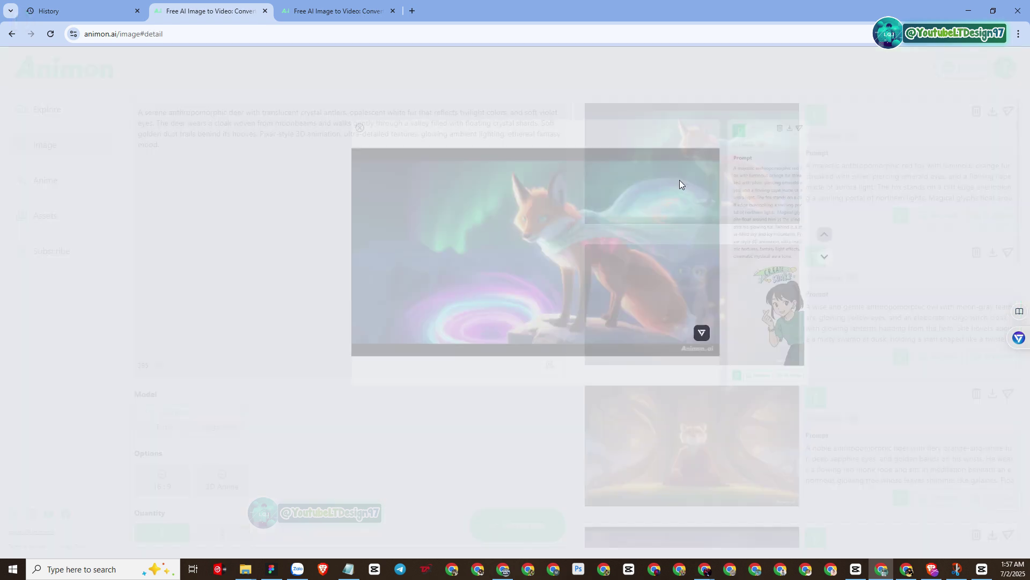
pyautogui.click(102, 375)
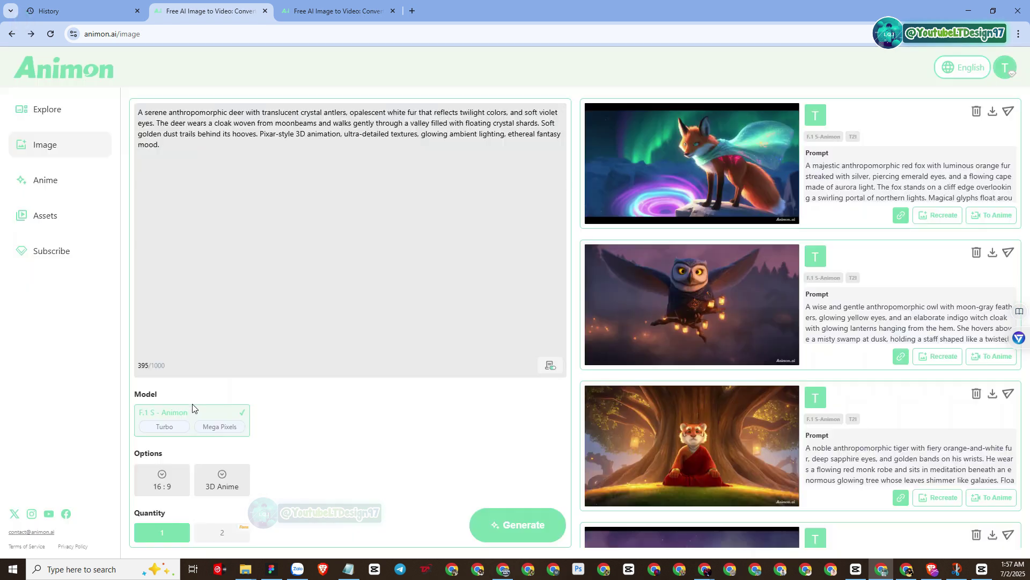
pyautogui.click(526, 522)
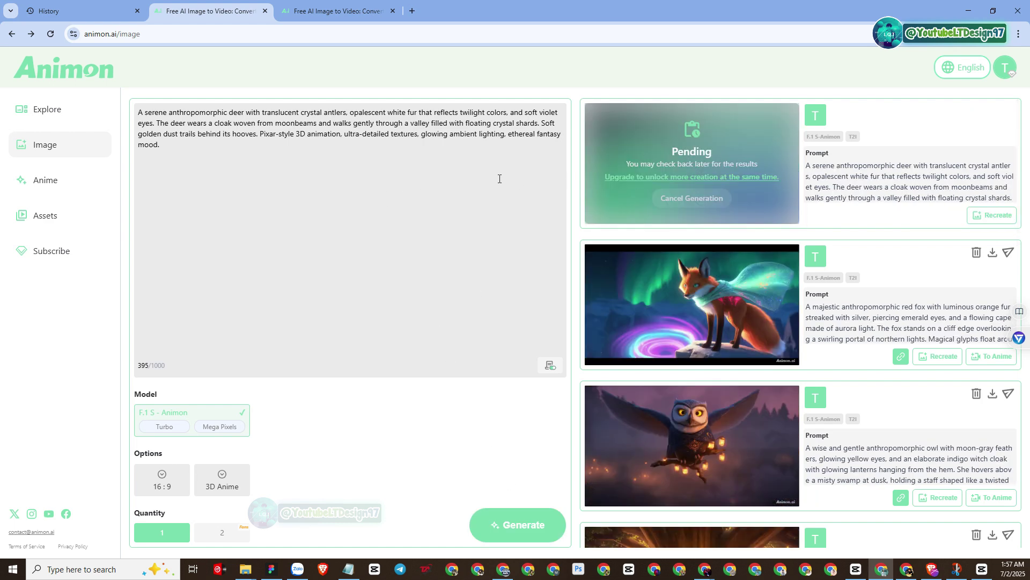
# - Replace Animon's deer prompt with ChatGPT's Tiny Wizard Hedgehog in the Library of Echoes prompt and submit it for generation
pyautogui.hotkey('alt', 'Tab')
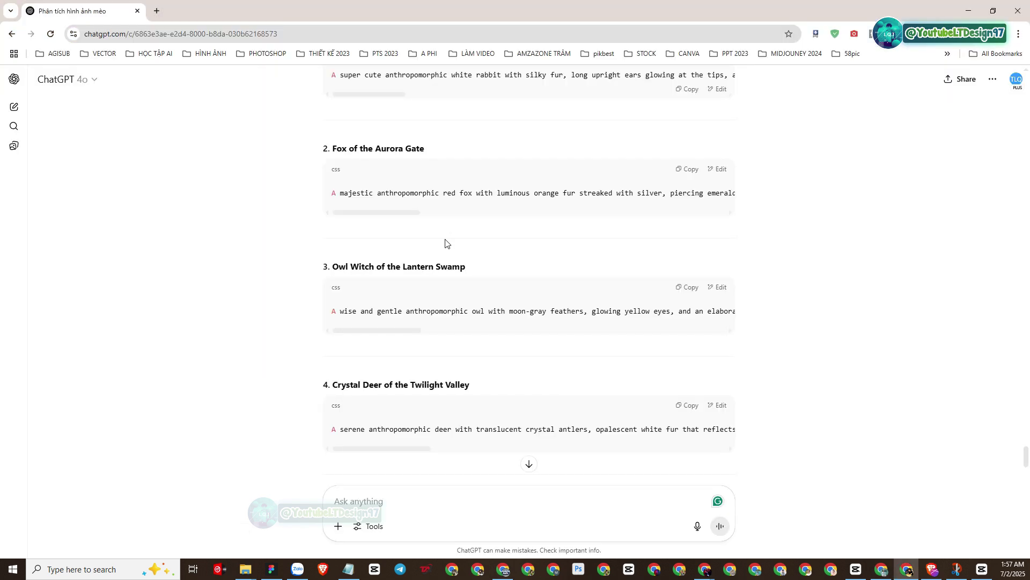
pyautogui.scroll(-4, 445, 243)
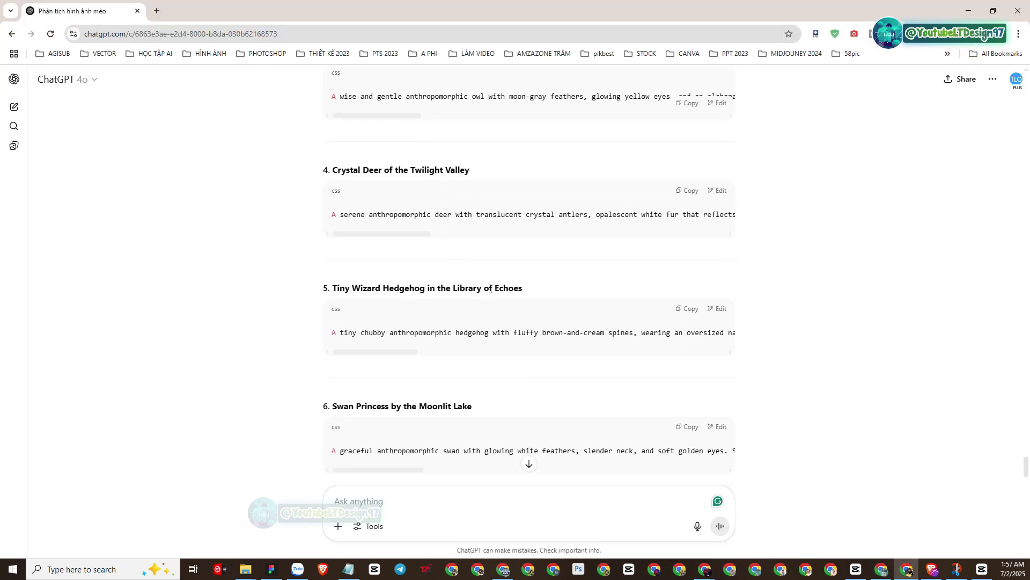
pyautogui.click(682, 309)
pyautogui.hotkey('alt', 'Tab')
pyautogui.moveTo(213, 176); pyautogui.dragTo(127, 110)
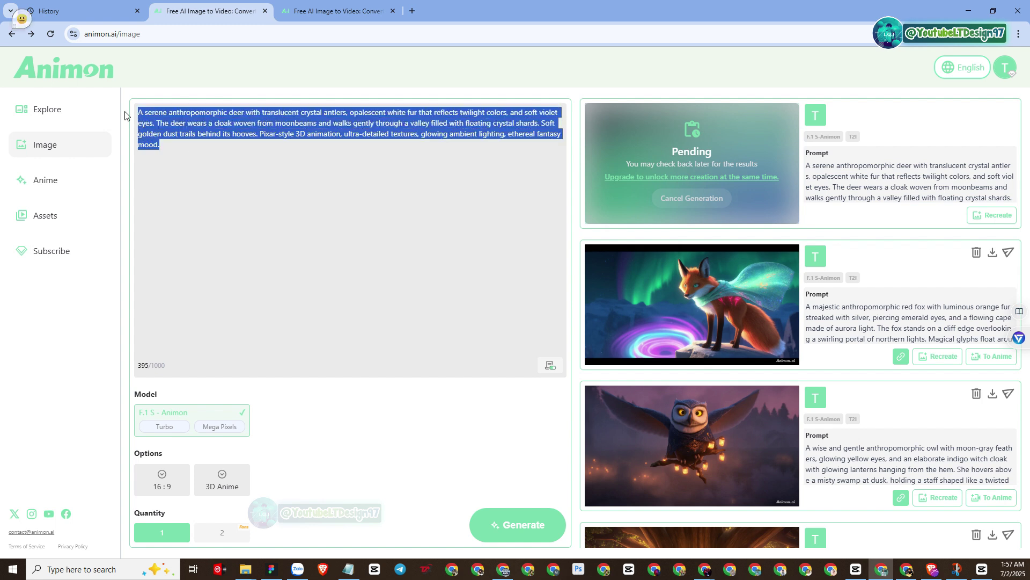
pyautogui.hotkey('ctrl', 'v')
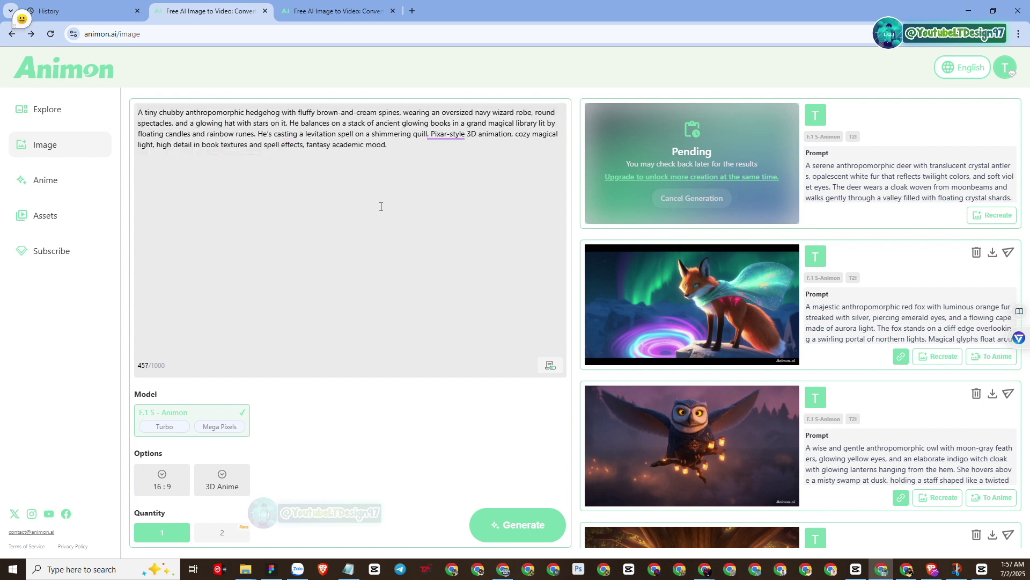
pyautogui.click(529, 521)
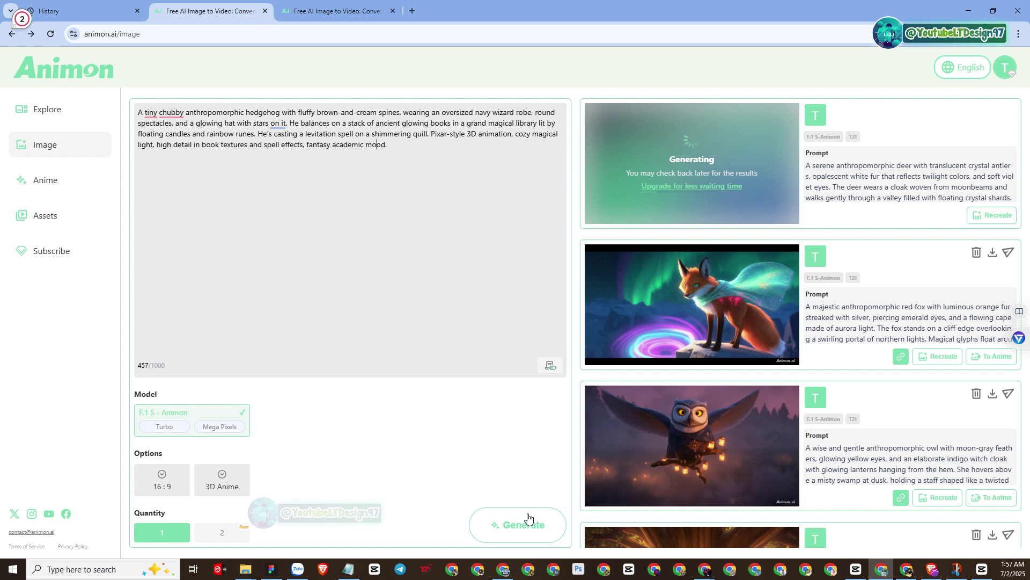
pyautogui.click(519, 524)
pyautogui.click(520, 525)
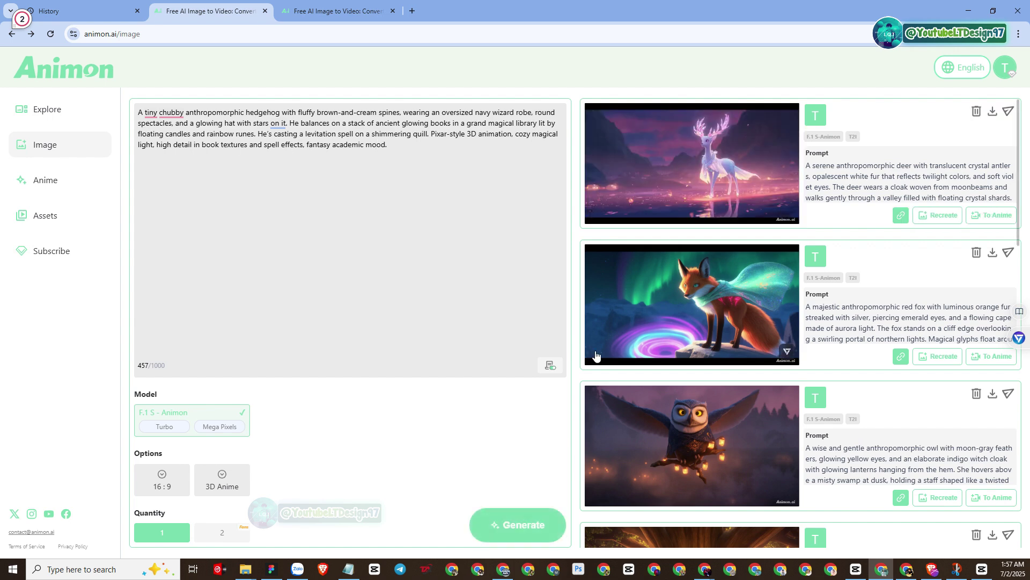
pyautogui.click(528, 520)
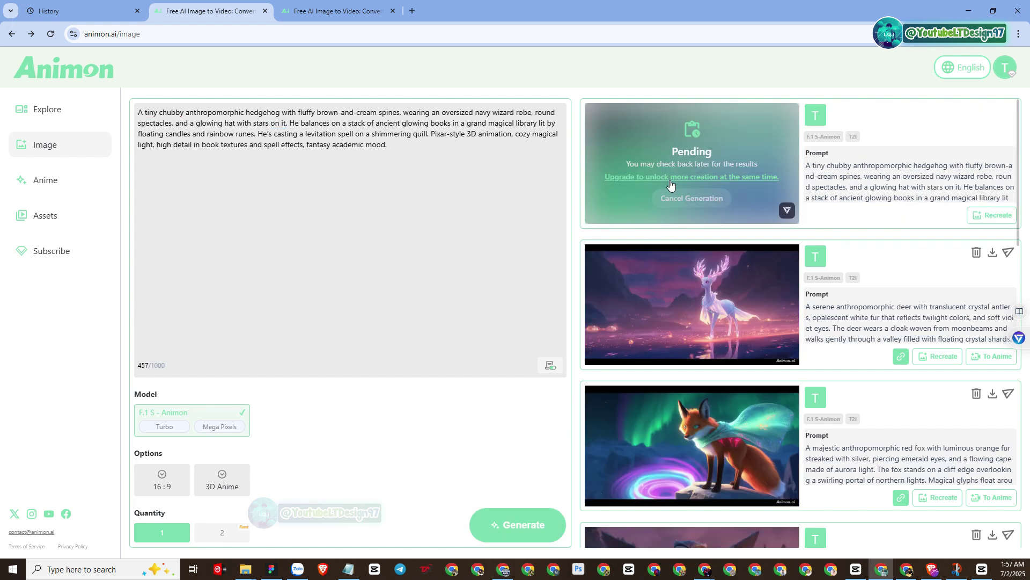
# - View the crystal deer image enlarged, close it, and look over the generated images in the results list
pyautogui.click(697, 309)
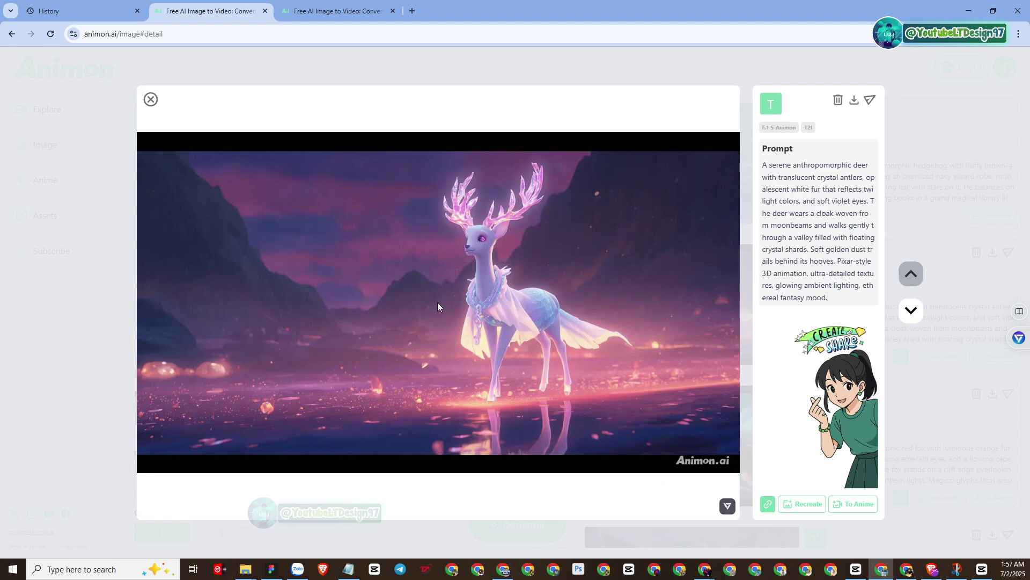
pyautogui.click(115, 272)
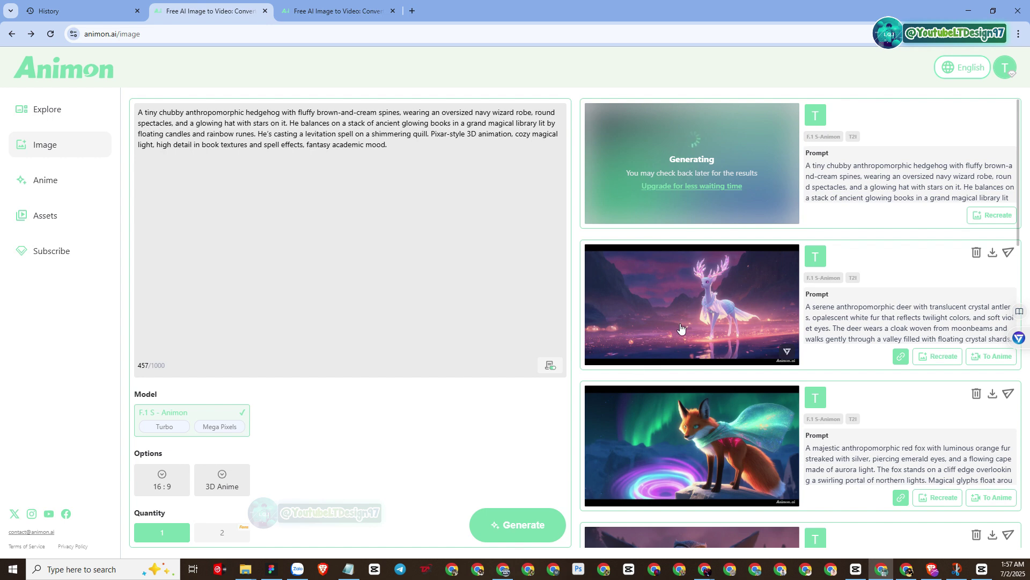
pyautogui.scroll(-3, 660, 343)
pyautogui.scroll(3, 682, 328)
# - Replace Animon's hedgehog prompt with ChatGPT's Swan Princess by the Moonlit Lake prompt and submit it for generation
pyautogui.click(914, 573)
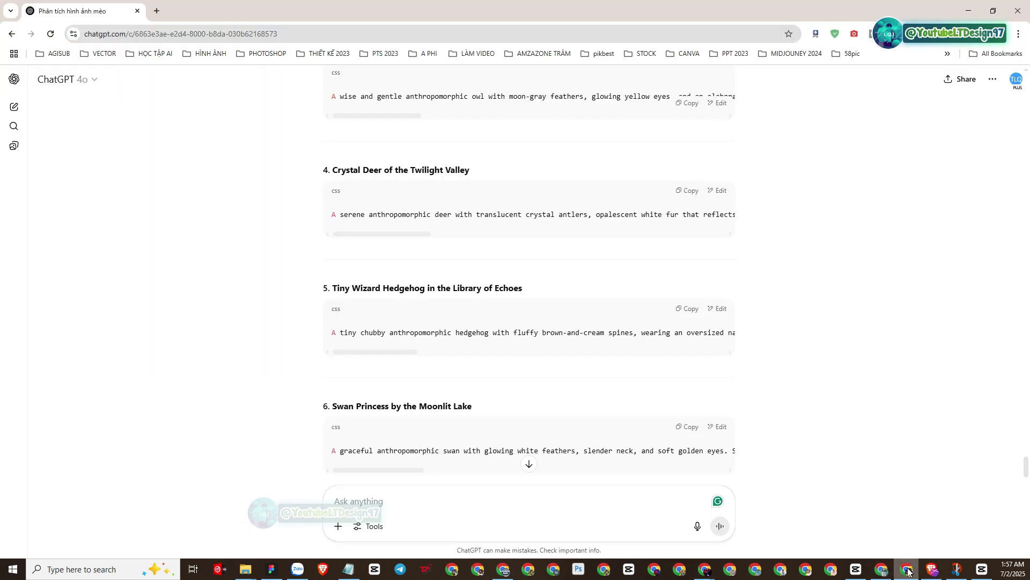
pyautogui.click(685, 432)
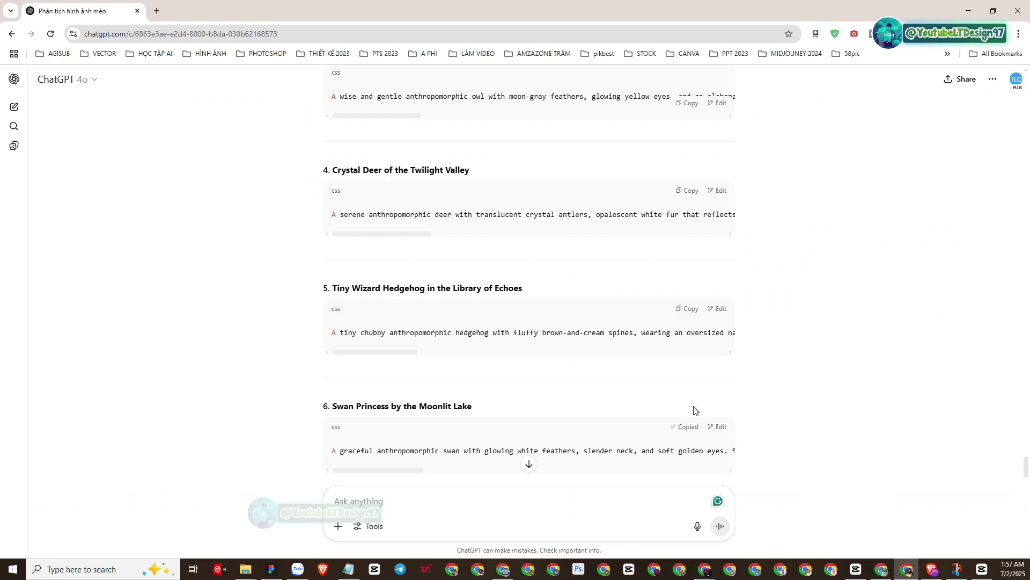
pyautogui.hotkey('alt', 'Tab')
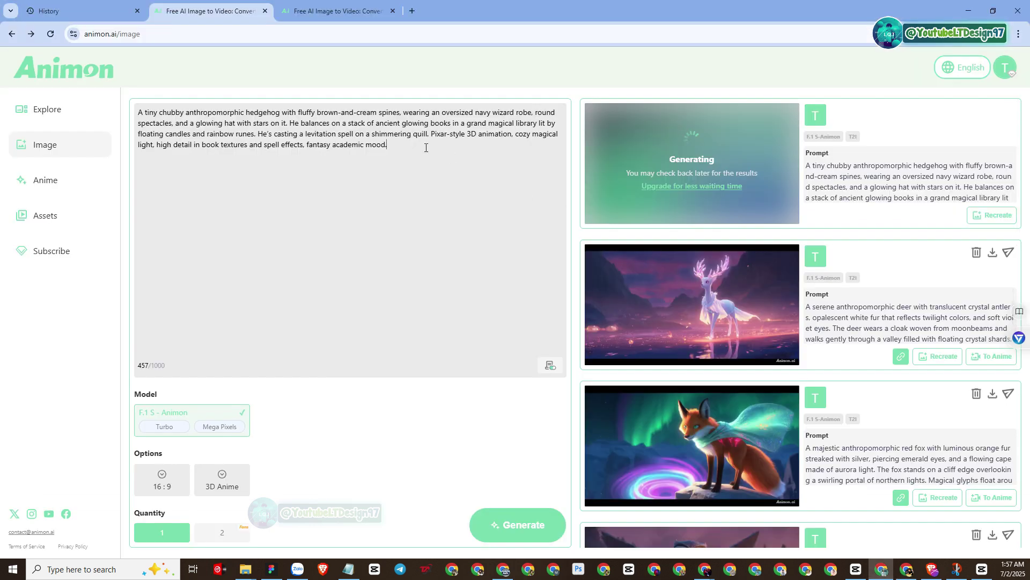
pyautogui.tripleClick(425, 144)
pyautogui.hotkey('ctrl', 'v')
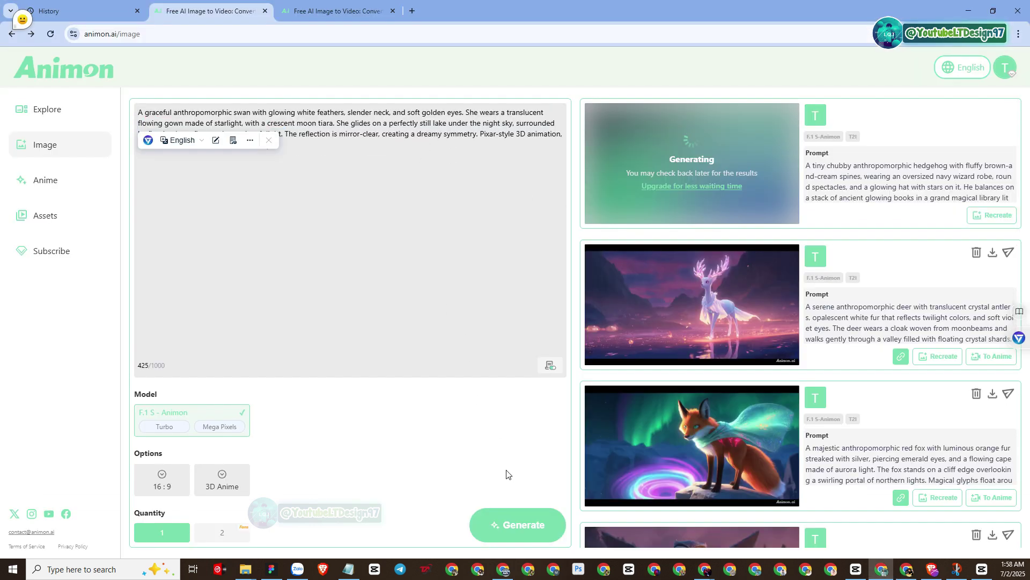
pyautogui.click(517, 525)
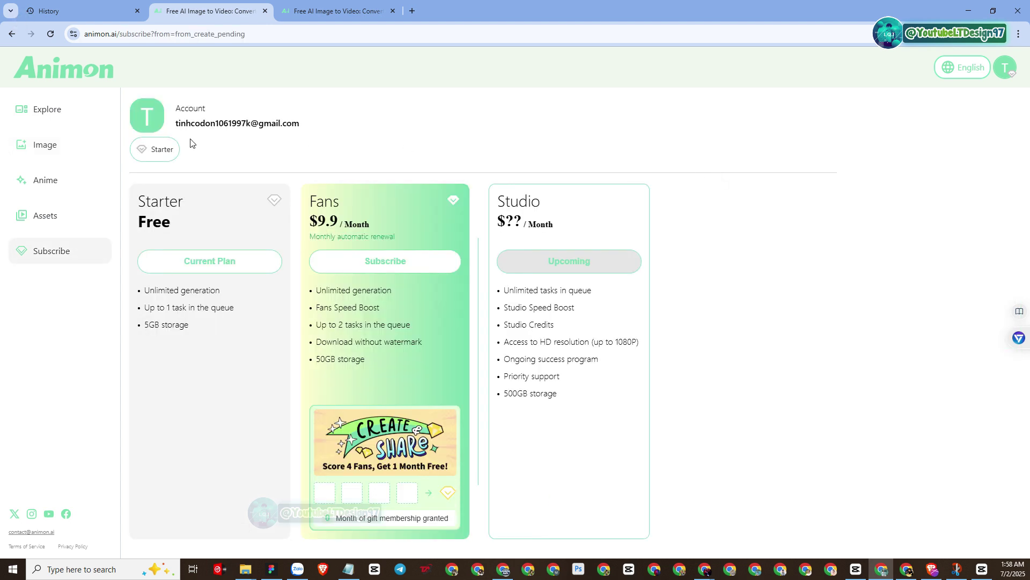
pyautogui.click(51, 150)
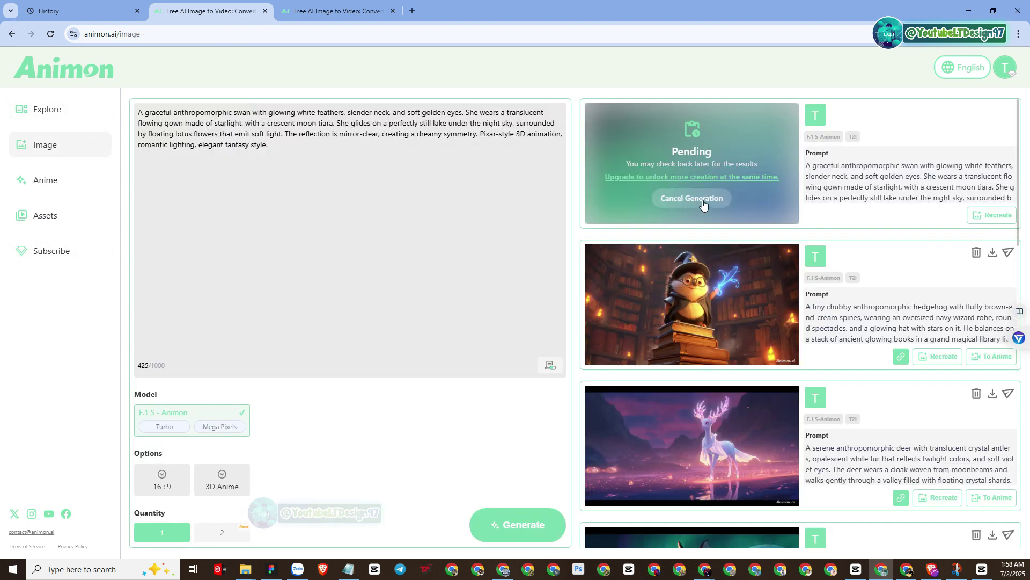
# - View the wizard hedgehog image enlarged, close it, and look over the generated images in the results list
pyautogui.click(667, 287)
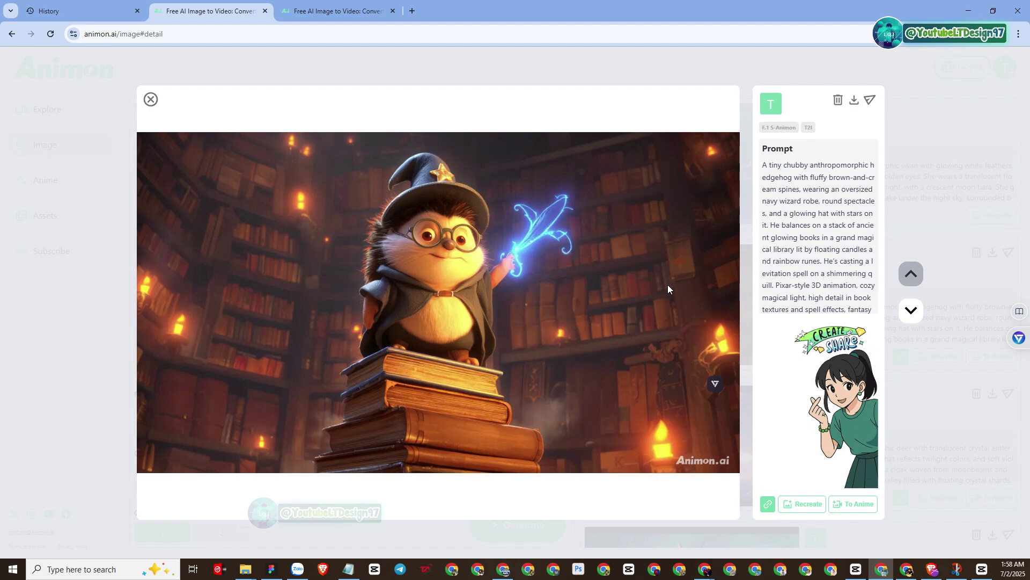
pyautogui.click(151, 100)
pyautogui.scroll(-2, 783, 306)
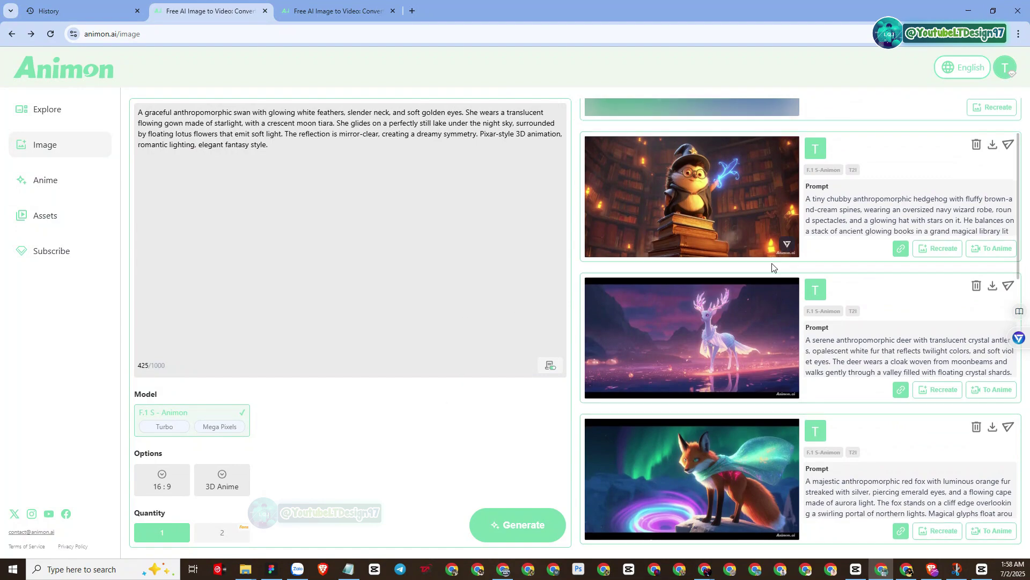
pyautogui.scroll(-6, 766, 283)
pyautogui.scroll(-3, 766, 283)
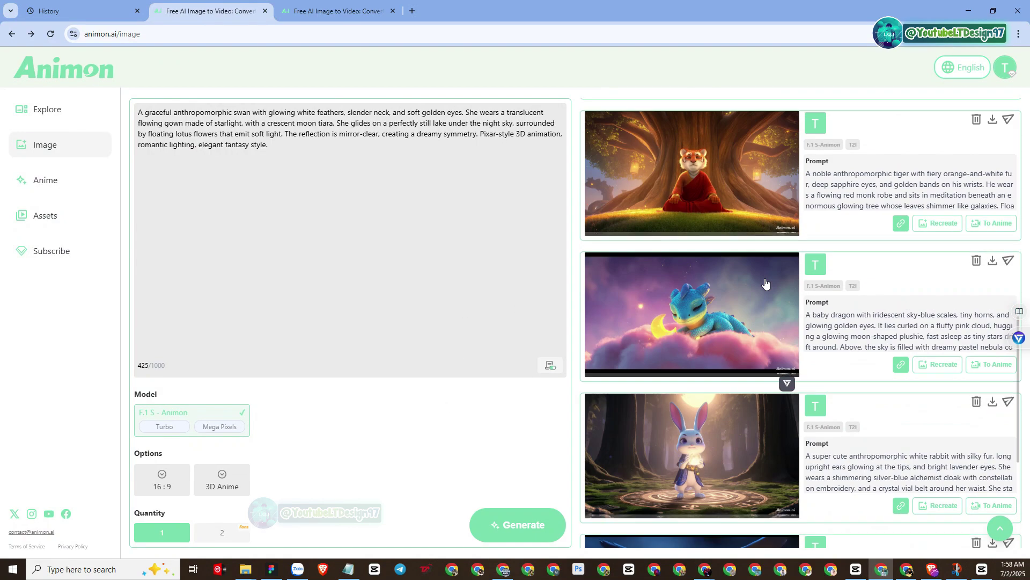
pyautogui.scroll(9, 766, 283)
pyautogui.scroll(2, 766, 284)
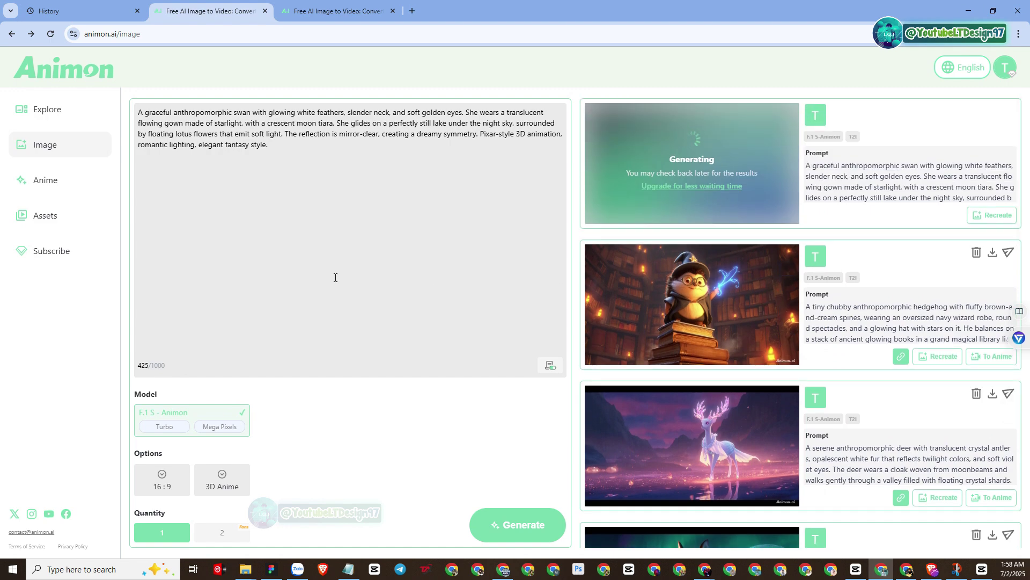
pyautogui.scroll(-17, 664, 306)
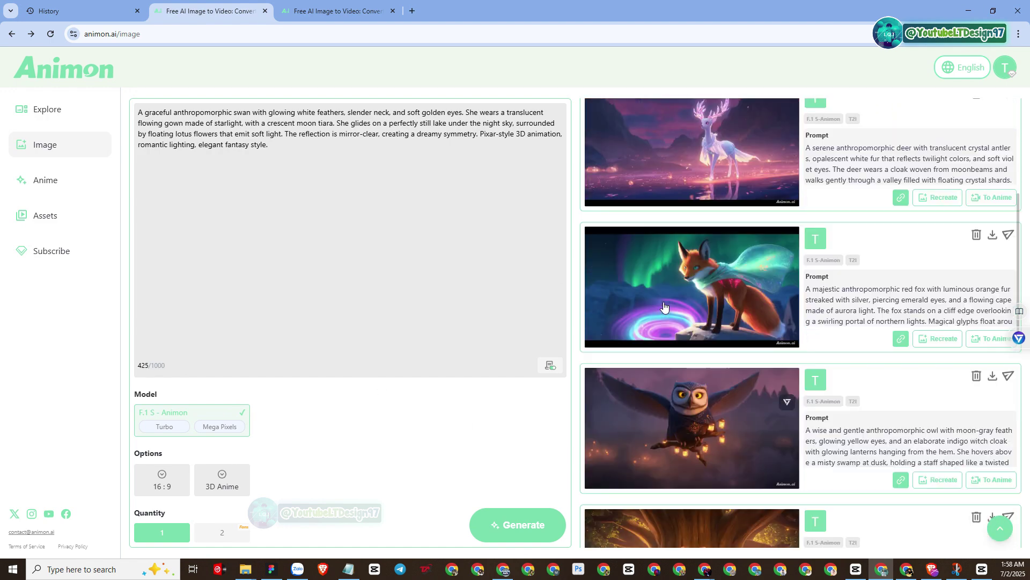
pyautogui.scroll(-3, 664, 306)
pyautogui.scroll(3, 664, 306)
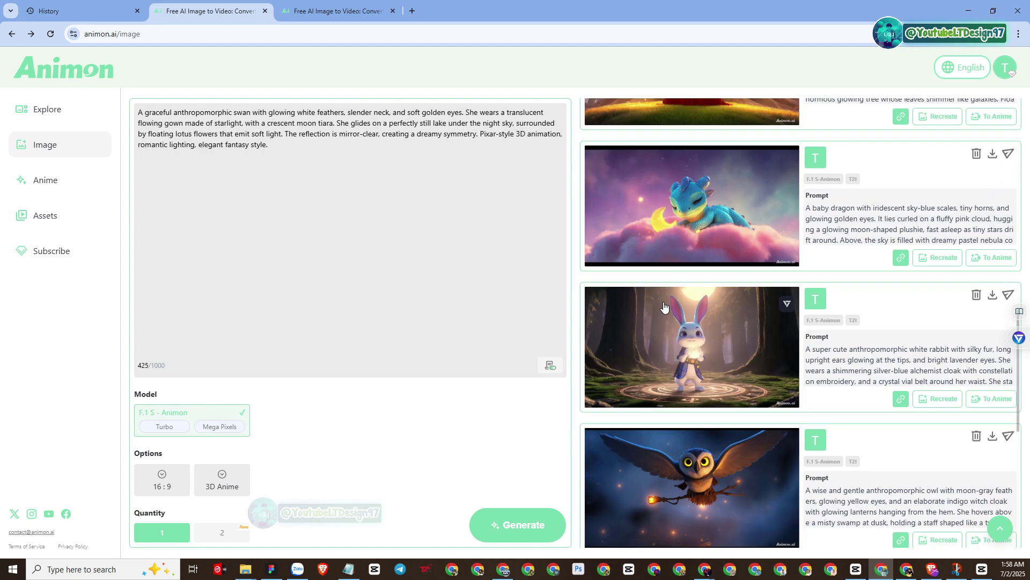
pyautogui.scroll(7, 664, 306)
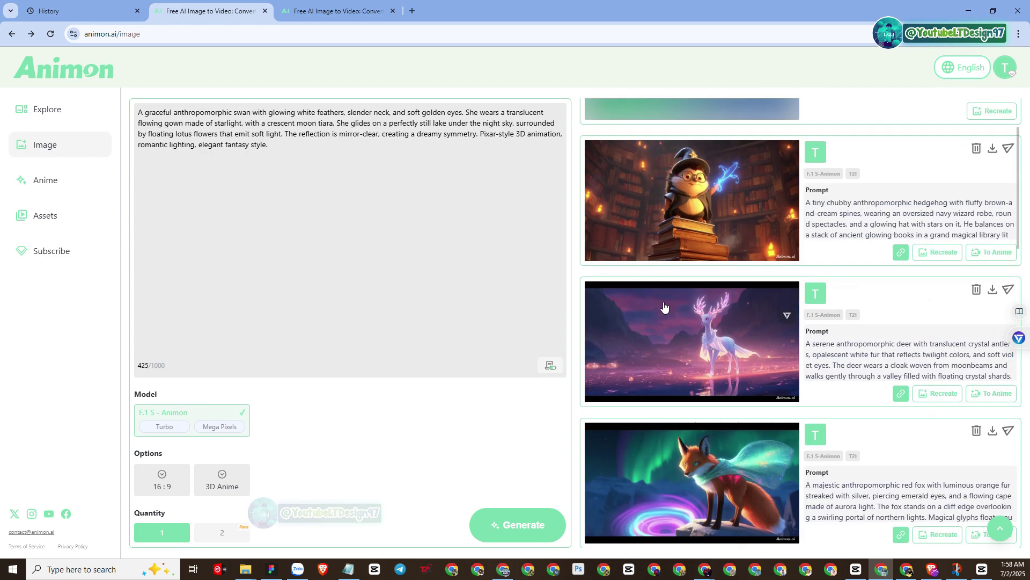
# - Replace Animon's swan prompt with ChatGPT's Guardian Panda of the Jade Lantern prompt and submit it for generation
pyautogui.hotkey('alt', 'Tab')
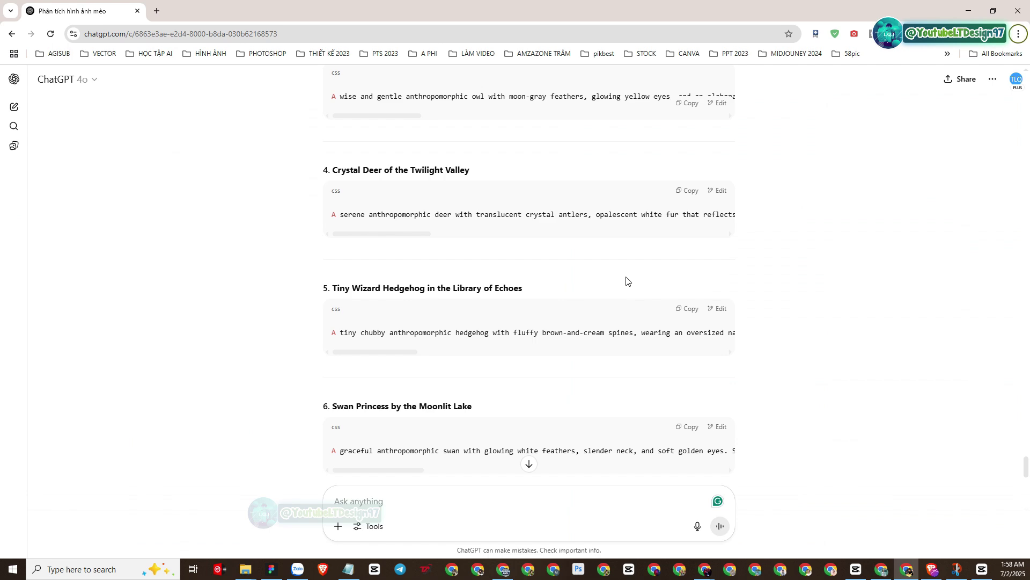
pyautogui.scroll(-4, 626, 281)
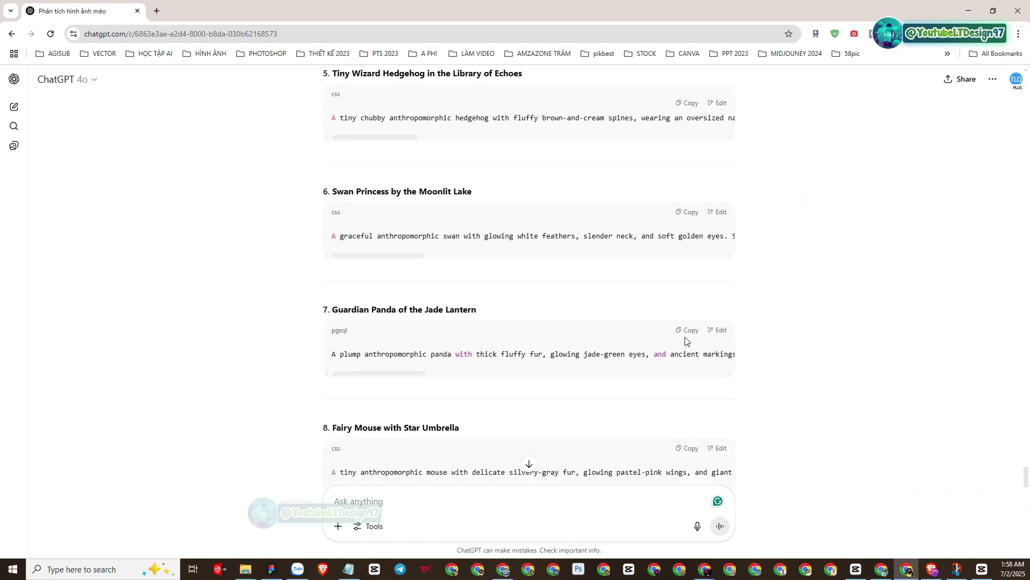
pyautogui.click(686, 330)
pyautogui.hotkey('alt', 'Tab')
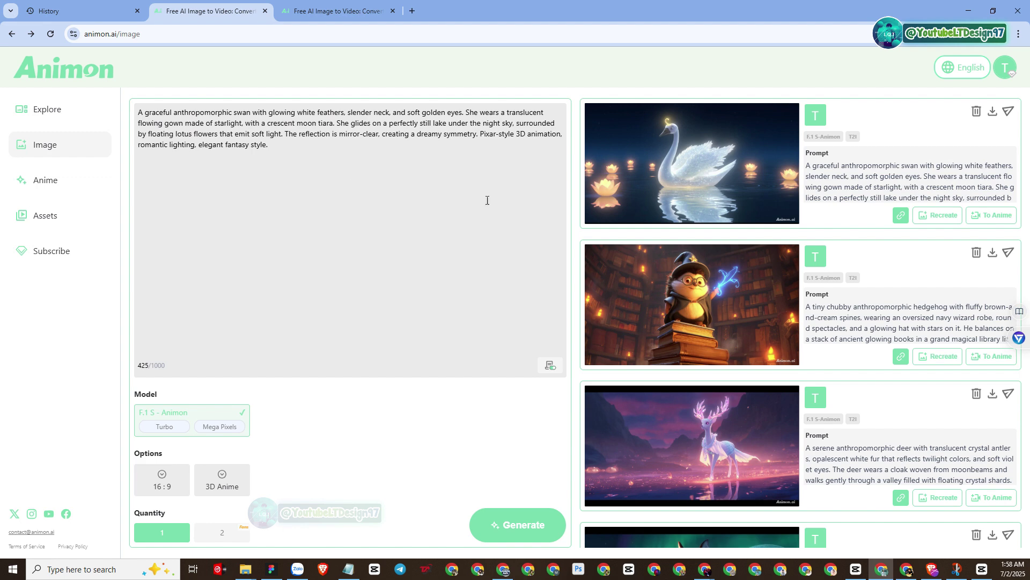
pyautogui.hotkey('ctrl', 'a')
pyautogui.hotkey('ctrl', 'v')
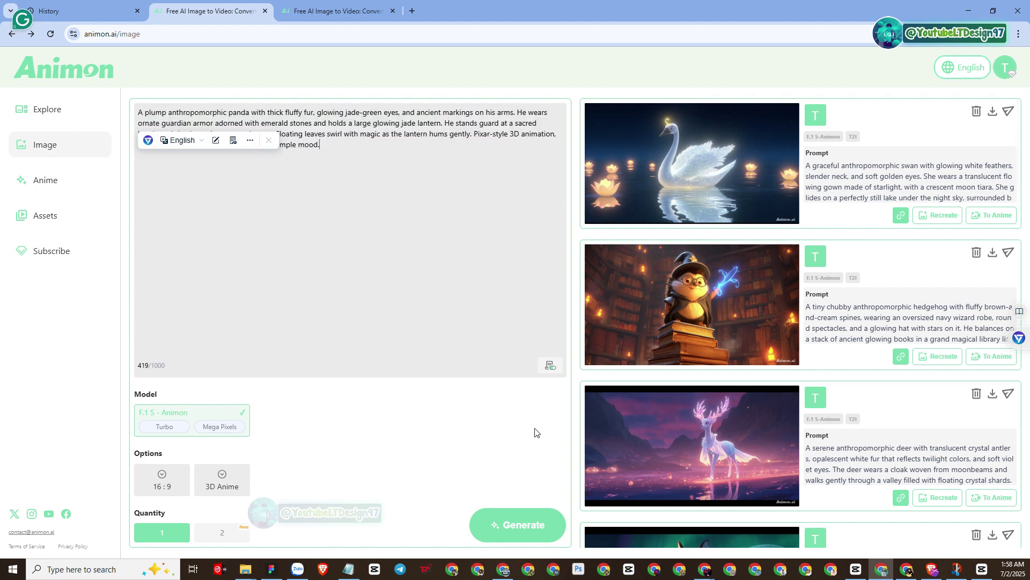
pyautogui.click(537, 524)
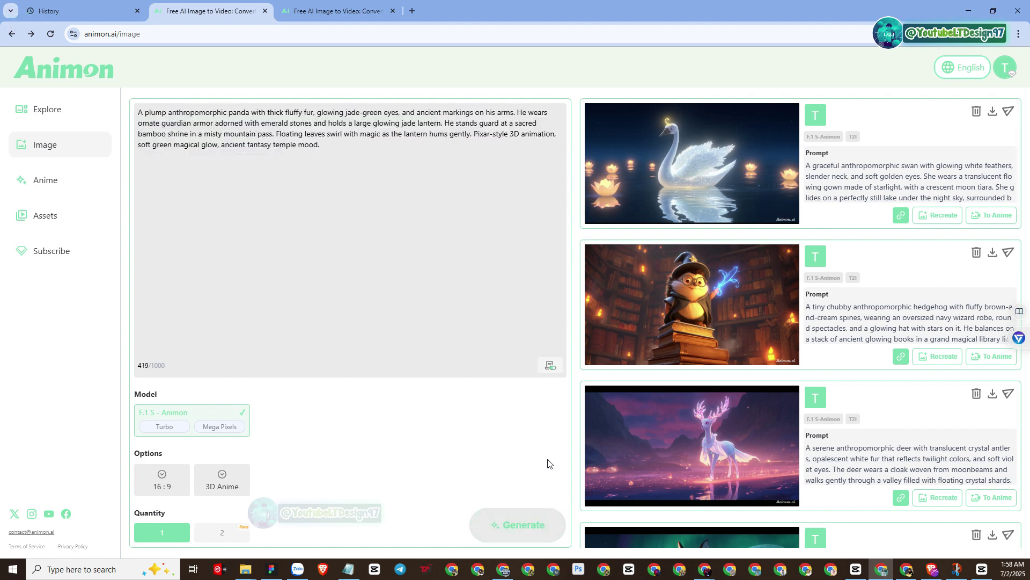
# - Look through the remaining prompts in ChatGPT, then switch to Animon and review all the generated animal images
pyautogui.hotkey('alt', 'Tab')
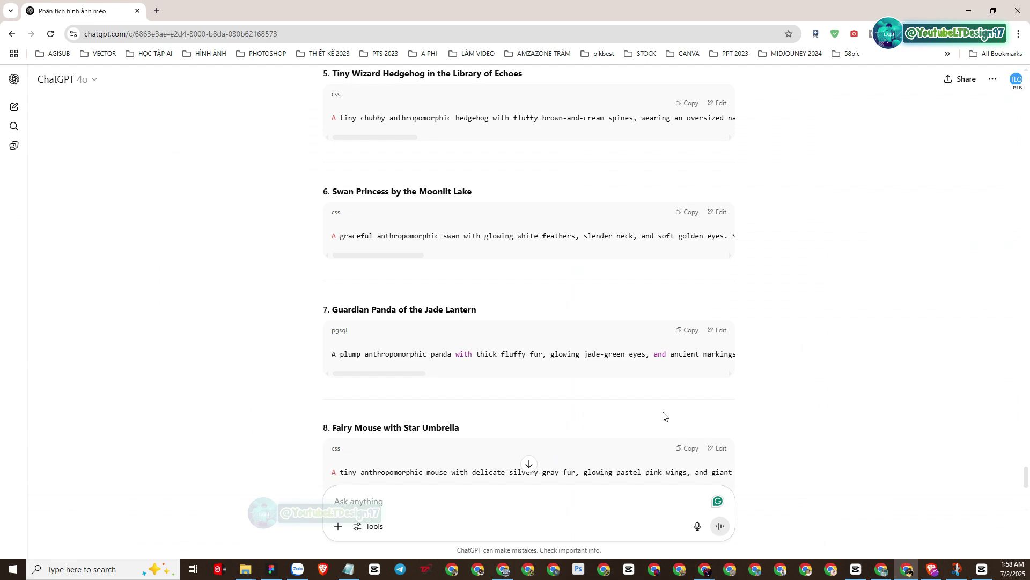
pyautogui.scroll(-2, 664, 416)
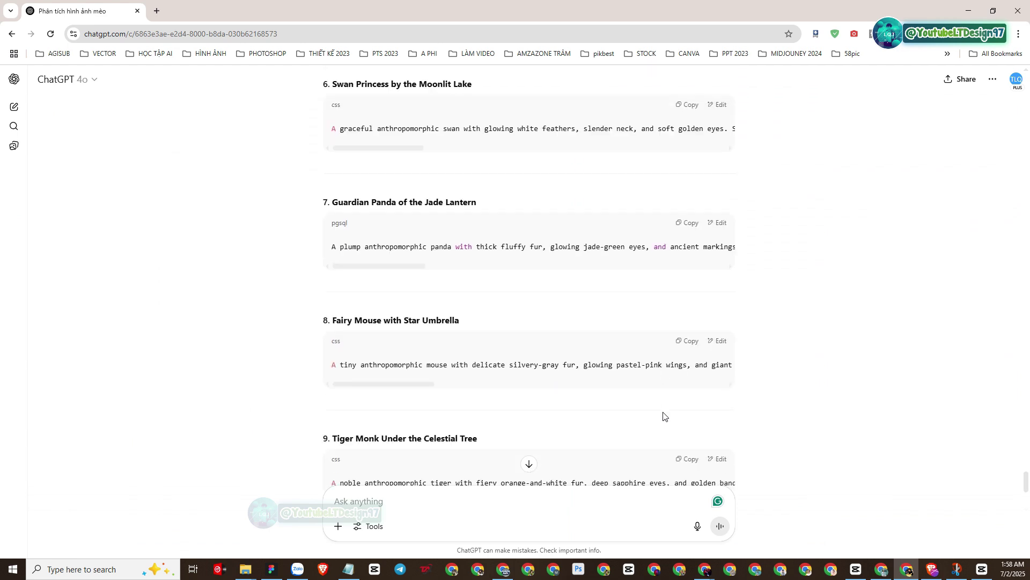
pyautogui.scroll(1, 664, 416)
pyautogui.hotkey('alt', 'Tab')
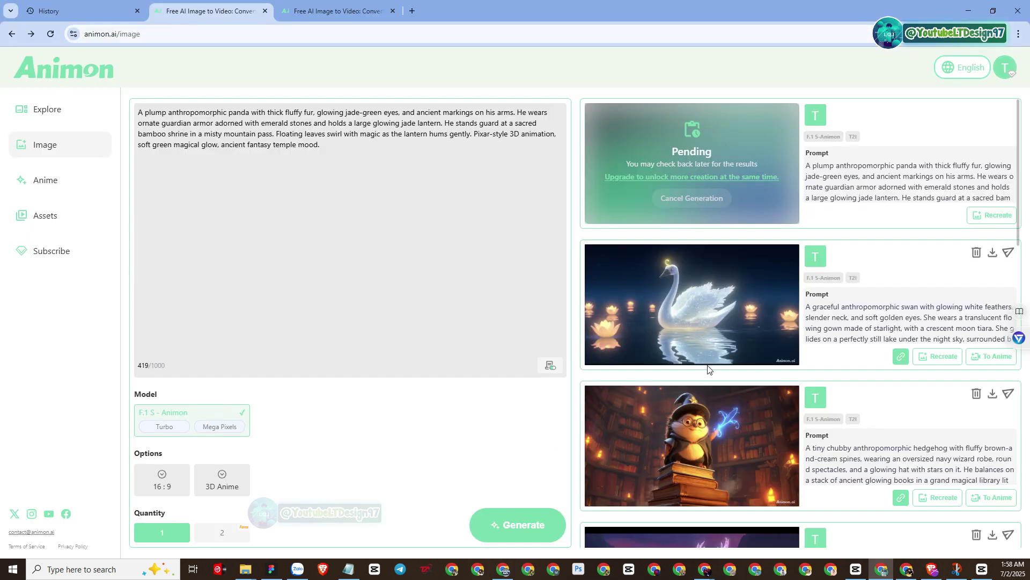
pyautogui.scroll(-3, 707, 368)
pyautogui.scroll(3, 708, 368)
pyautogui.scroll(-12, 709, 369)
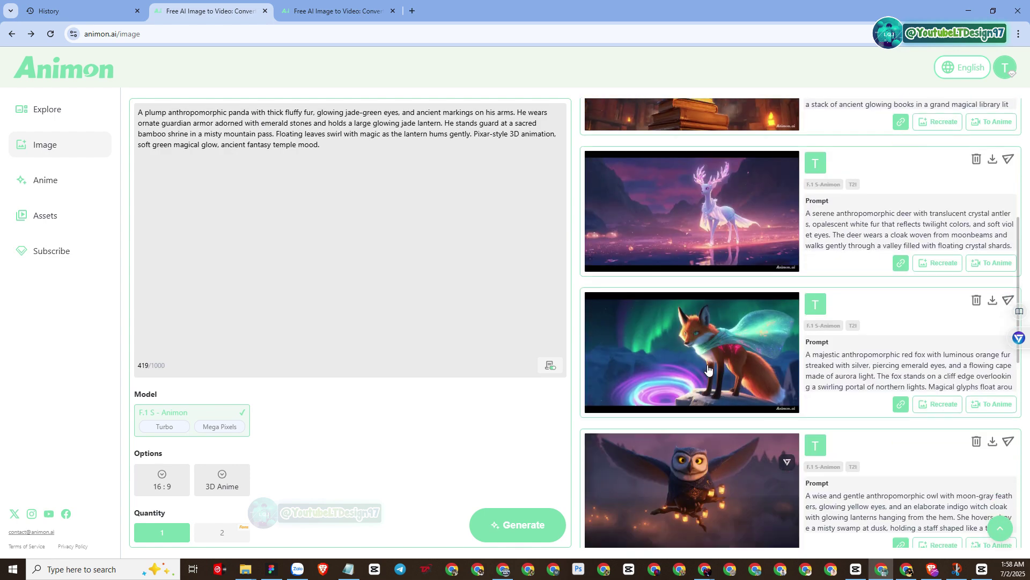
pyautogui.scroll(-6, 709, 368)
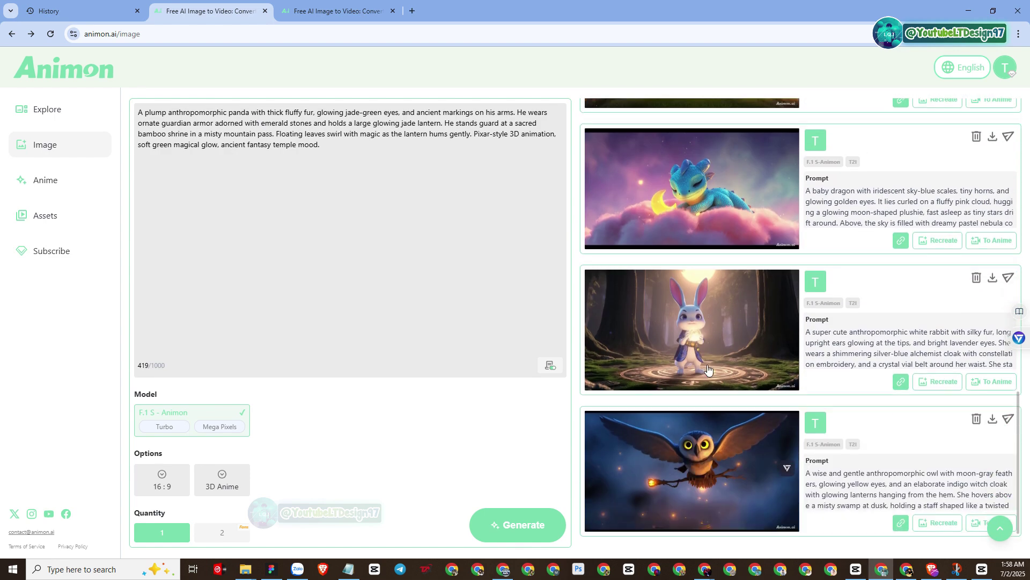
pyautogui.scroll(18, 709, 369)
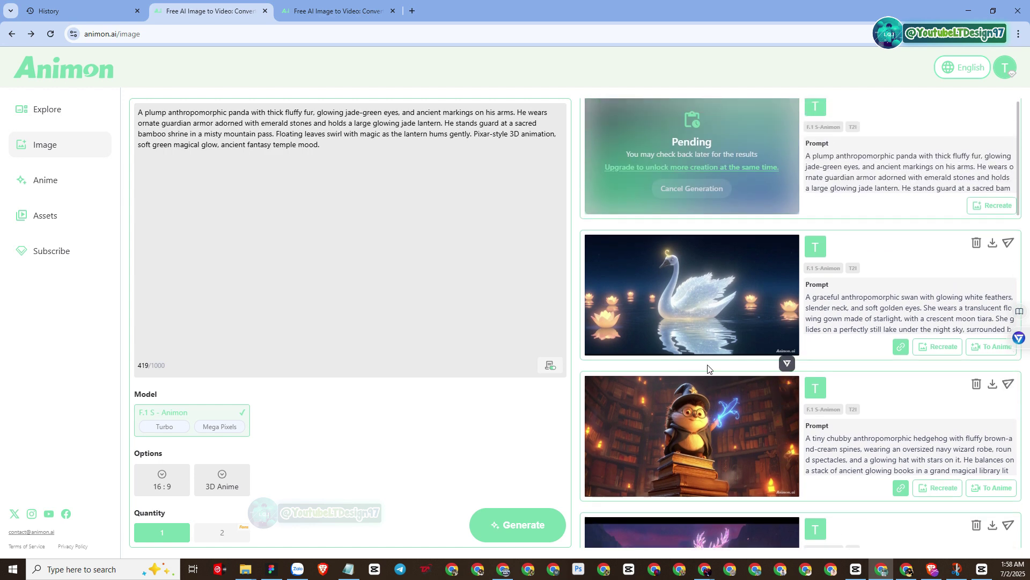
# - Replace Animon's panda prompt with ChatGPT's Fairy Mouse with Star Umbrella prompt and submit it for generation
pyautogui.hotkey('alt', 'Tab')
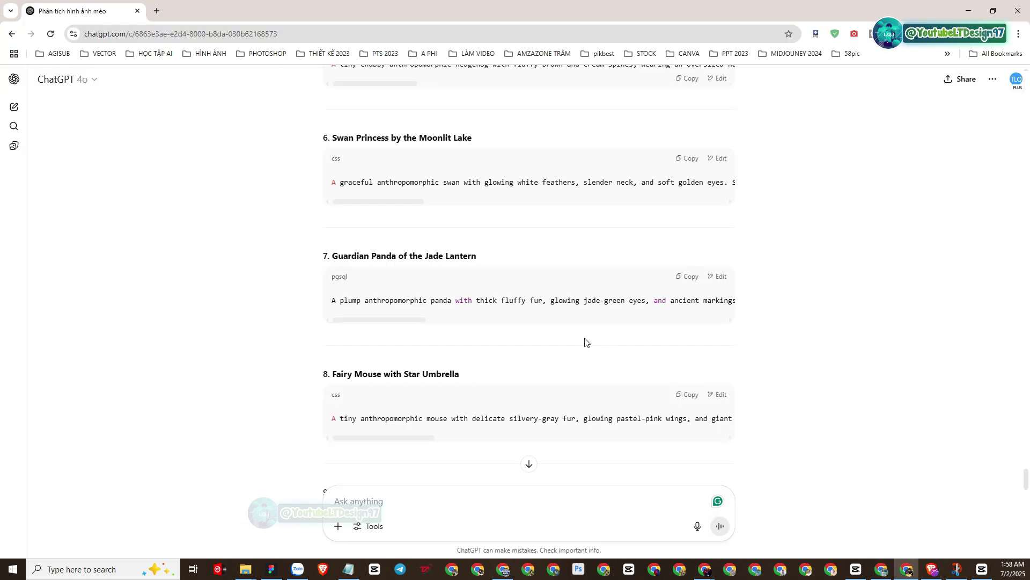
pyautogui.scroll(-2, 585, 342)
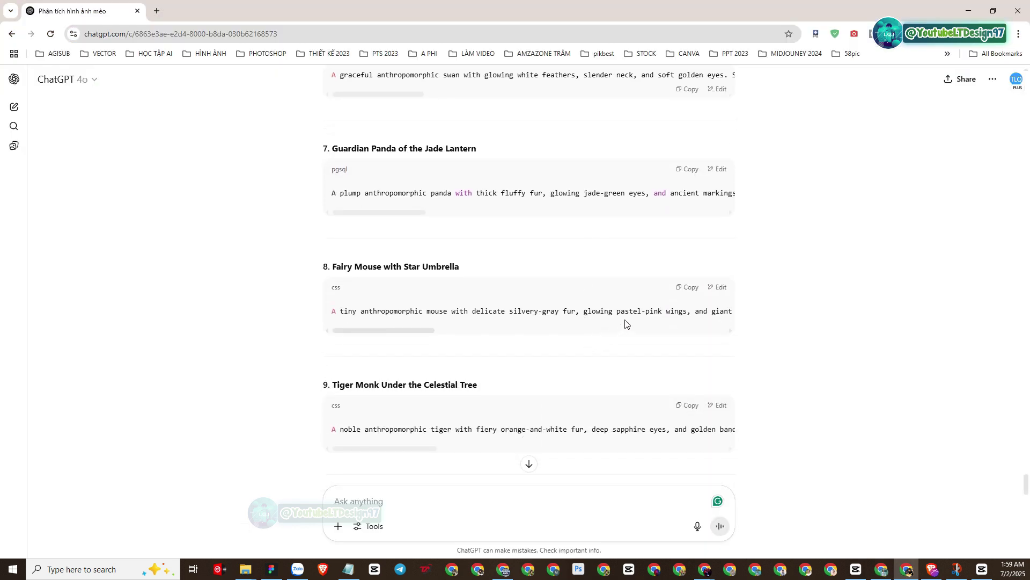
pyautogui.click(684, 290)
pyautogui.hotkey('alt', 'Tab')
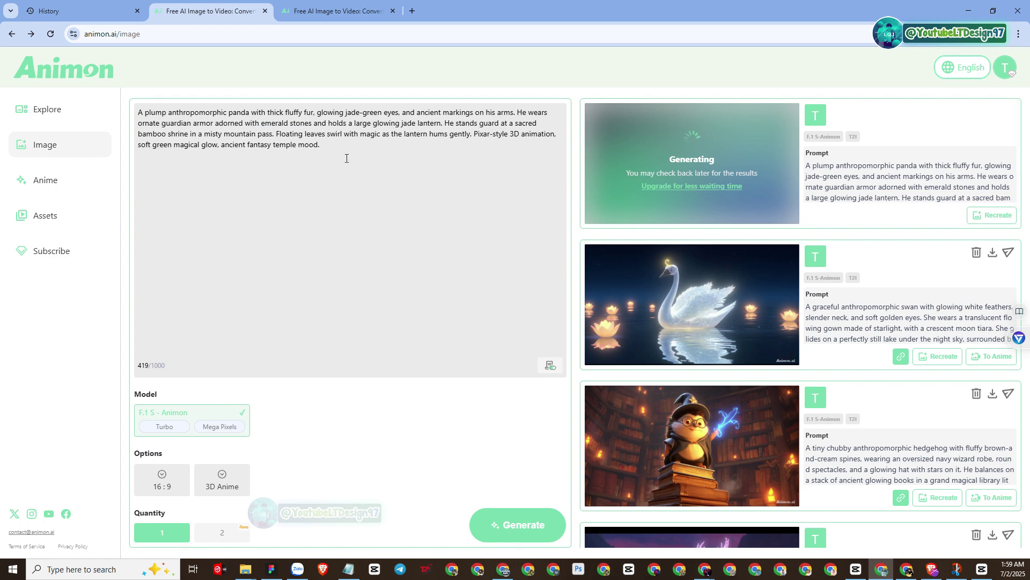
pyautogui.moveTo(345, 157); pyautogui.dragTo(88, 108)
pyautogui.hotkey('ctrl', 'v')
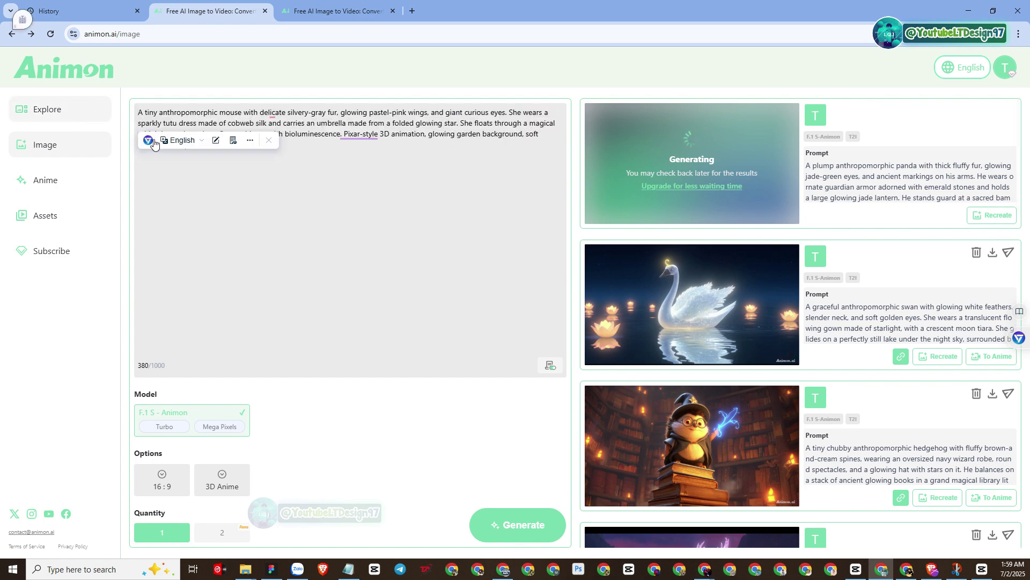
pyautogui.click(531, 523)
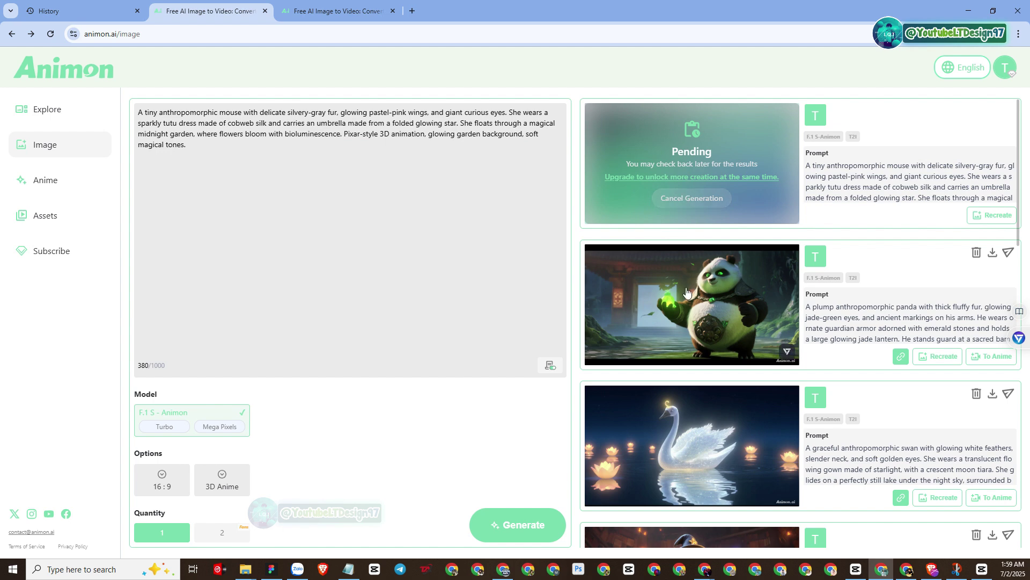
# - View the guardian panda image enlarged twice while the mouse image is being generated, closing it each time
pyautogui.click(685, 292)
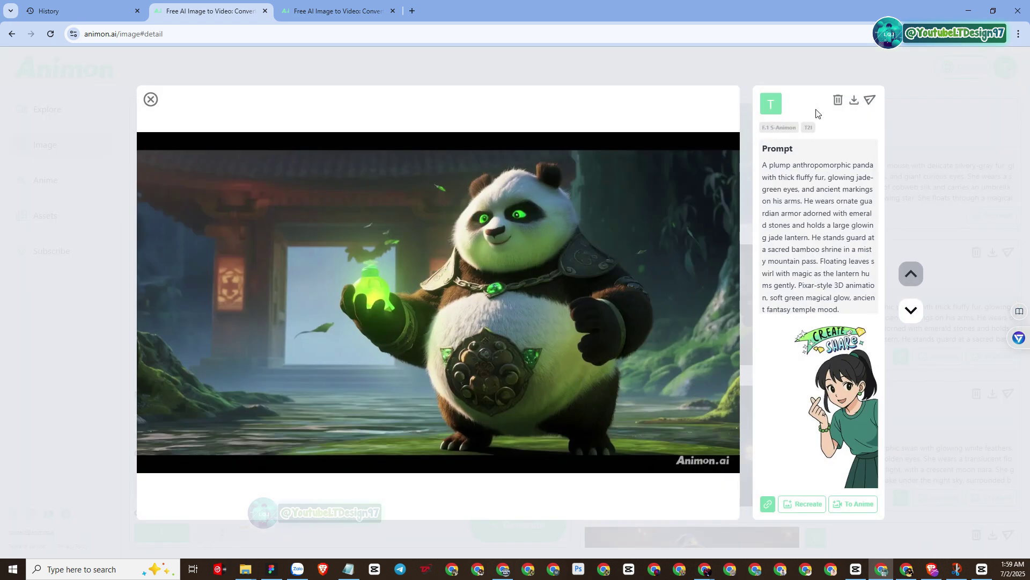
pyautogui.click(149, 100)
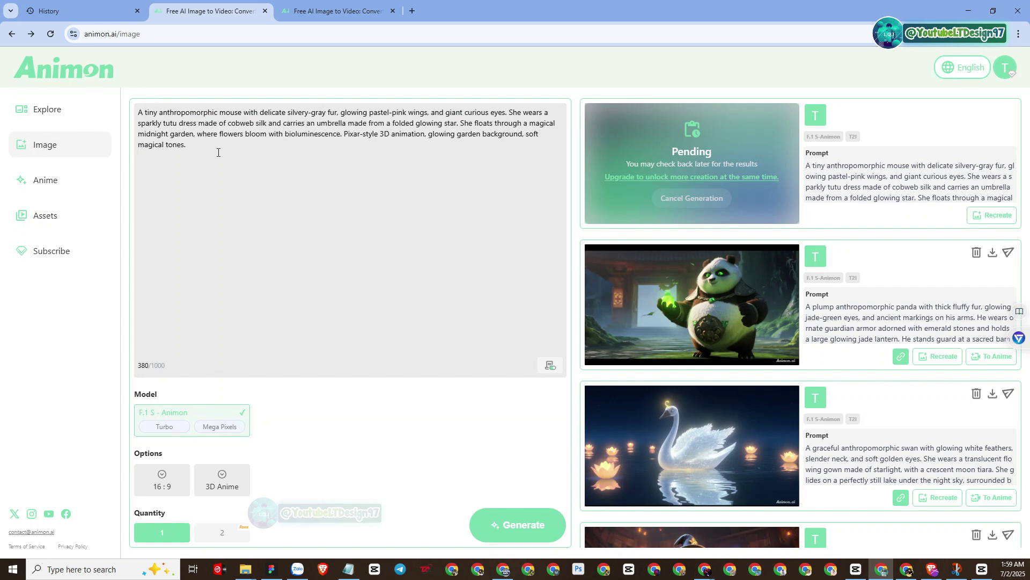
pyautogui.click(665, 307)
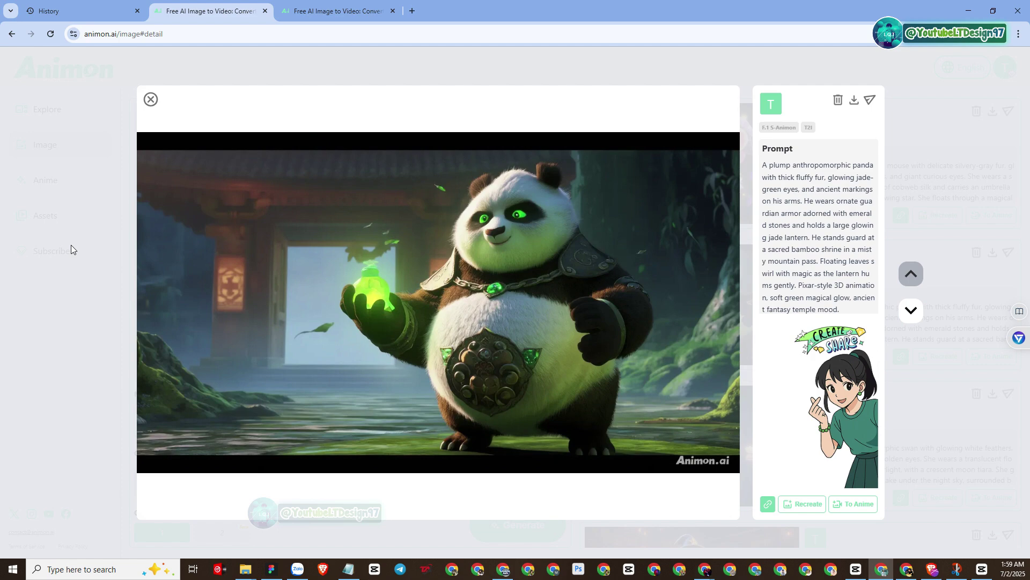
pyautogui.click(151, 100)
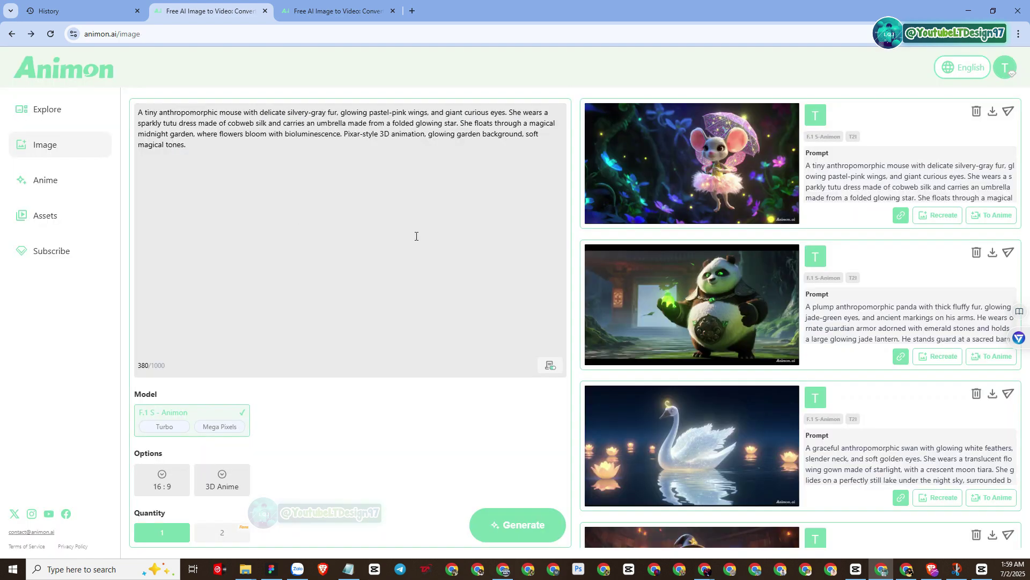
# - Glance over the results list, view the new fairy mouse image enlarged, and close it
pyautogui.scroll(-5, 828, 376)
pyautogui.scroll(6, 828, 375)
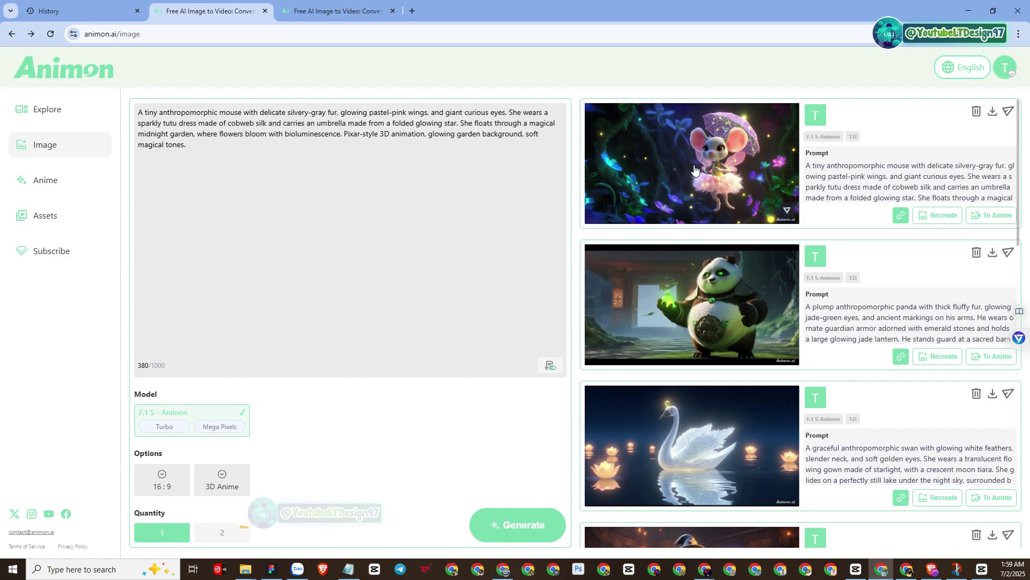
pyautogui.click(692, 164)
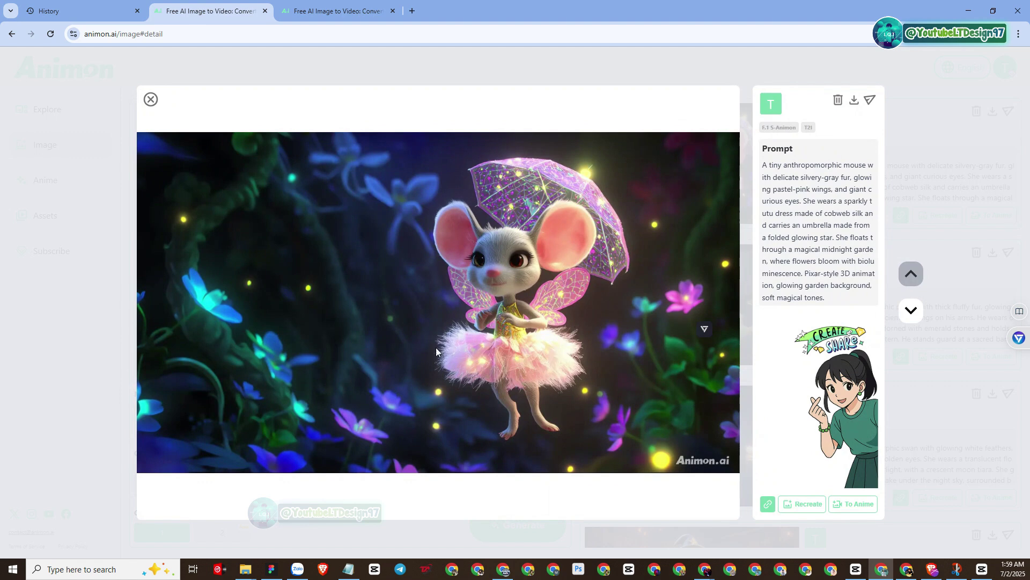
pyautogui.click(29, 278)
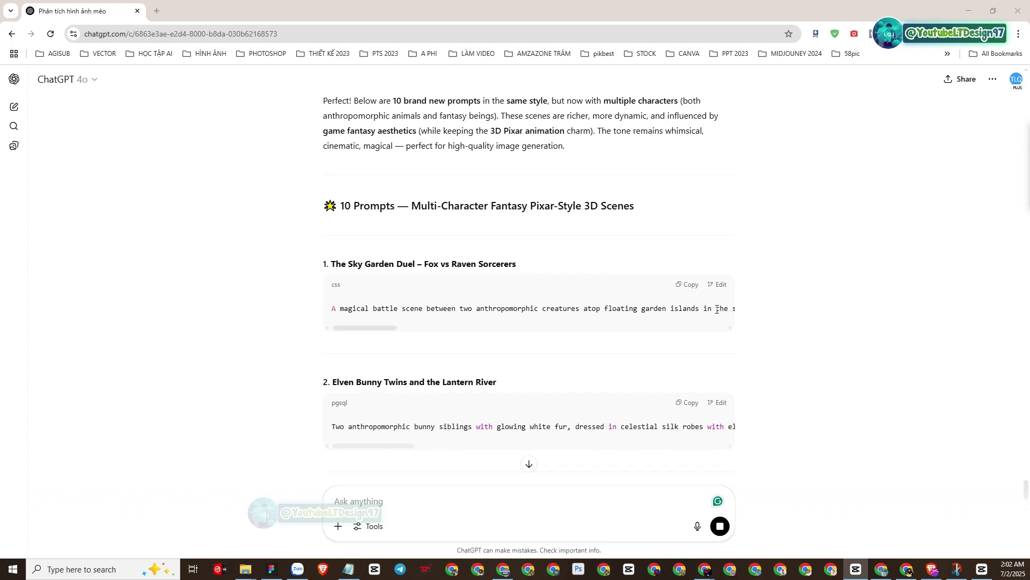
# - Generate an image in Animon from ChatGPT's The Sky Garden Duel – Fox vs Raven Sorcerers prompt and view it enlarged
pyautogui.click(686, 286)
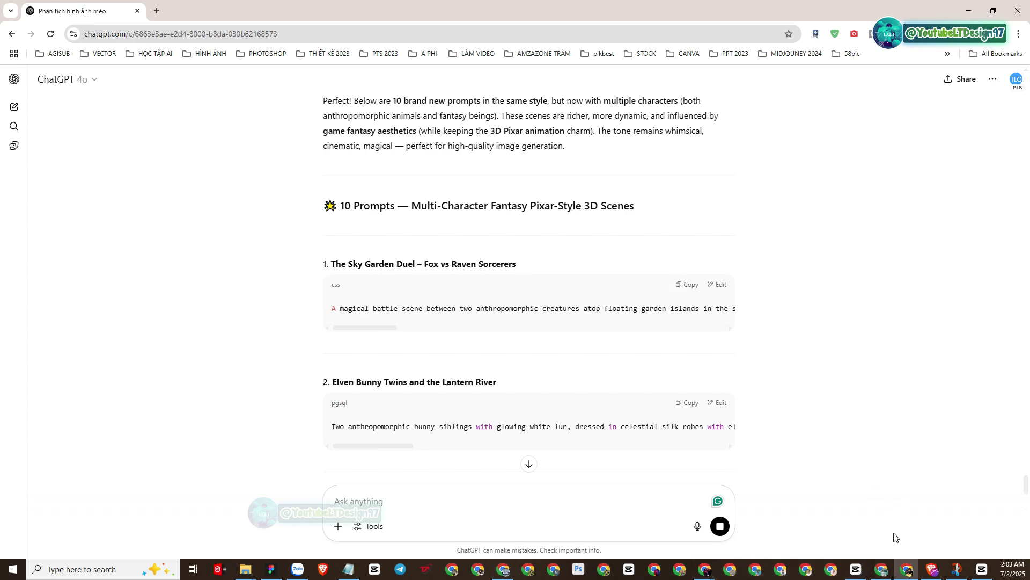
pyautogui.click(881, 568)
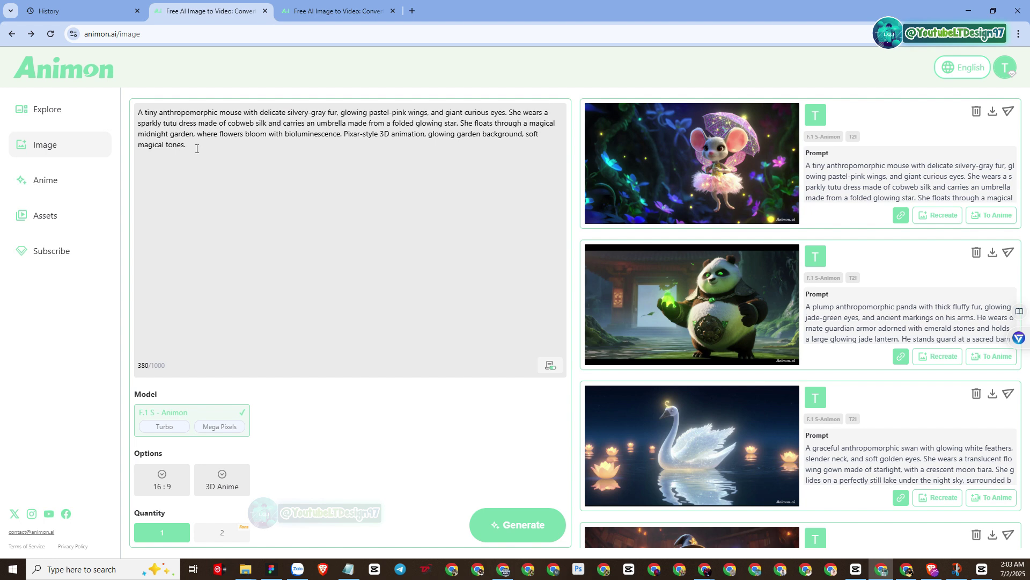
pyautogui.hotkey('ctrl', 'a')
pyautogui.rightClick(142, 114)
pyautogui.click(183, 192)
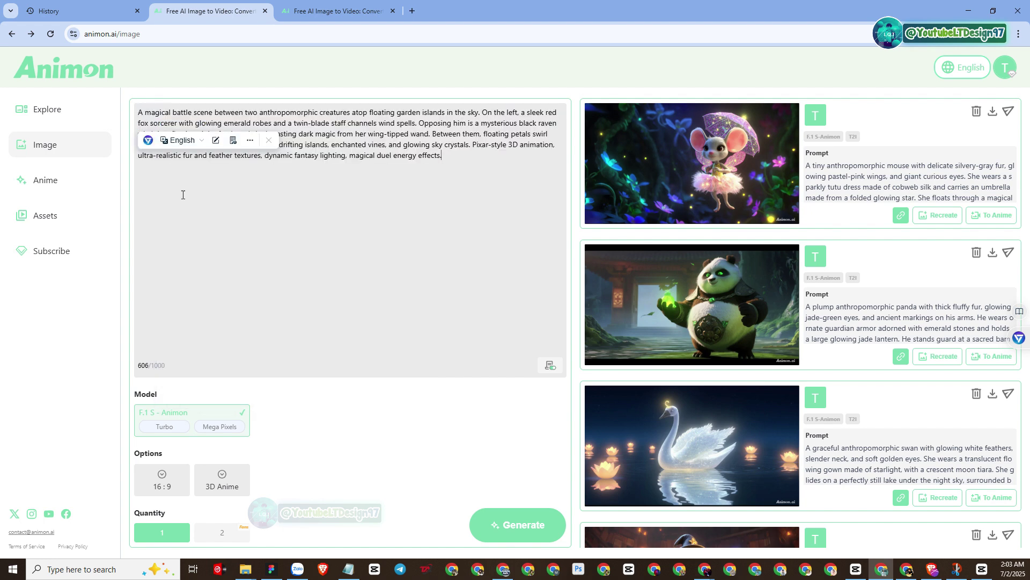
pyautogui.click(515, 524)
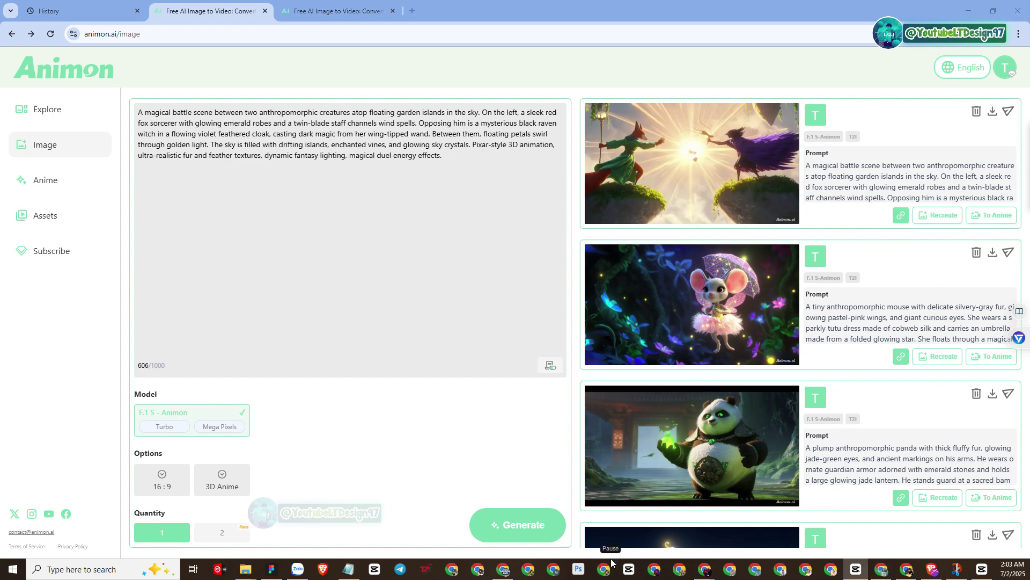
pyautogui.click(700, 163)
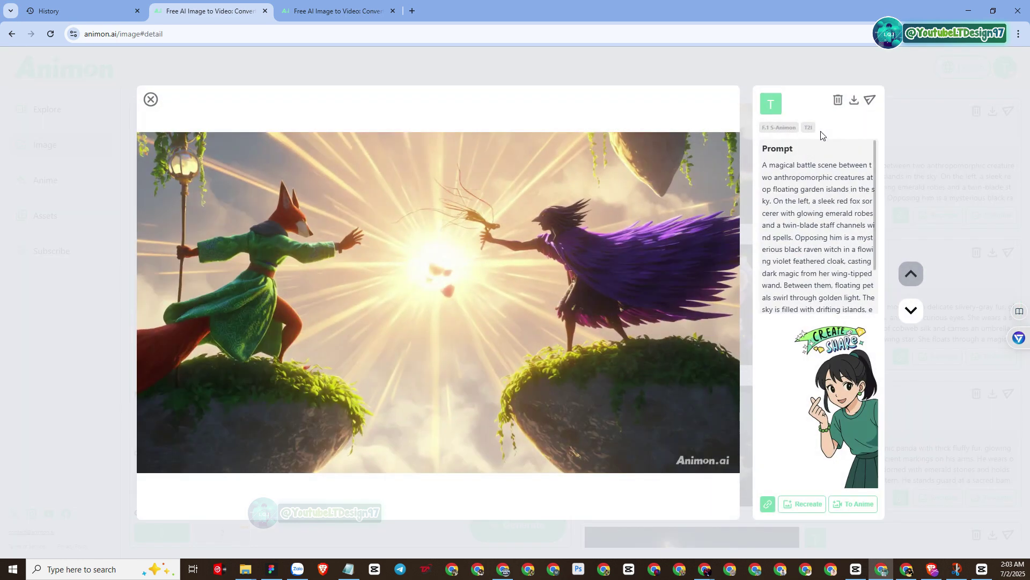
# - Replace Animon's duel prompt with ChatGPT's Elven Bunny Twins and the Lantern River prompt and submit it for generation
pyautogui.click(149, 101)
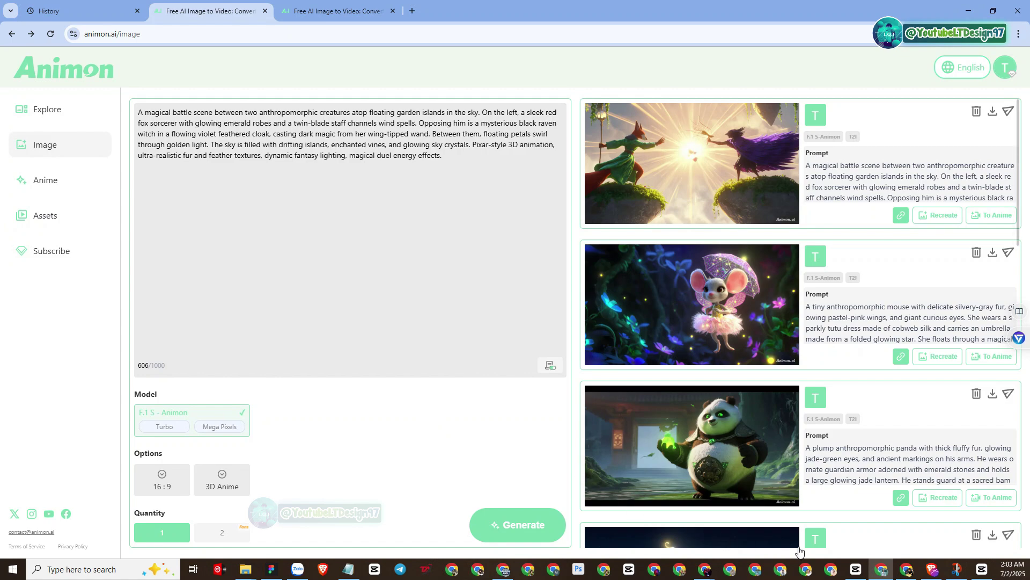
pyautogui.click(907, 569)
pyautogui.scroll(-2, 503, 329)
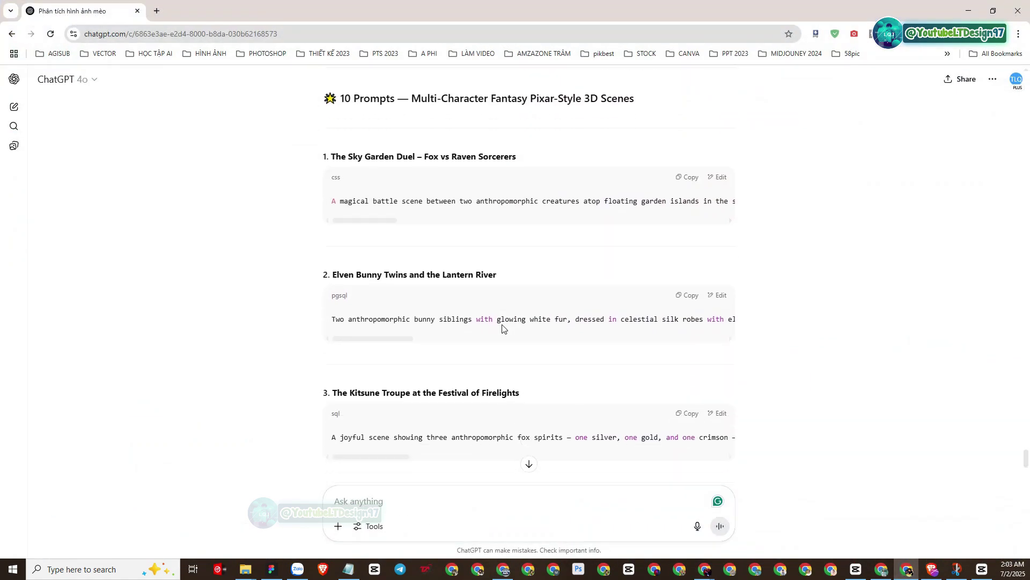
pyautogui.click(686, 296)
pyautogui.click(882, 569)
pyautogui.moveTo(445, 156); pyautogui.dragTo(249, 129)
pyautogui.hotkey('ctrl', 'a')
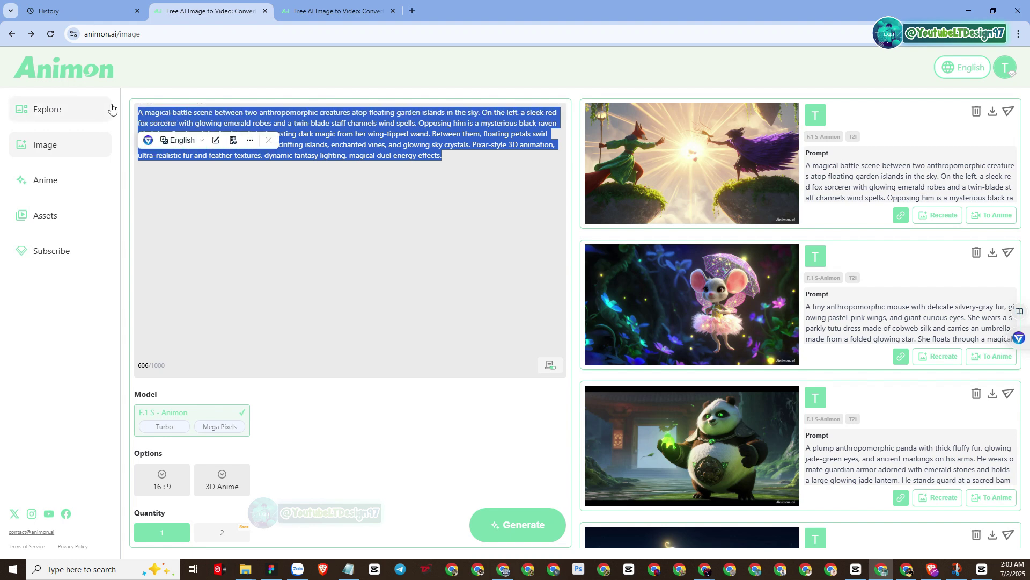
pyautogui.hotkey('ctrl', 'v')
pyautogui.click(531, 530)
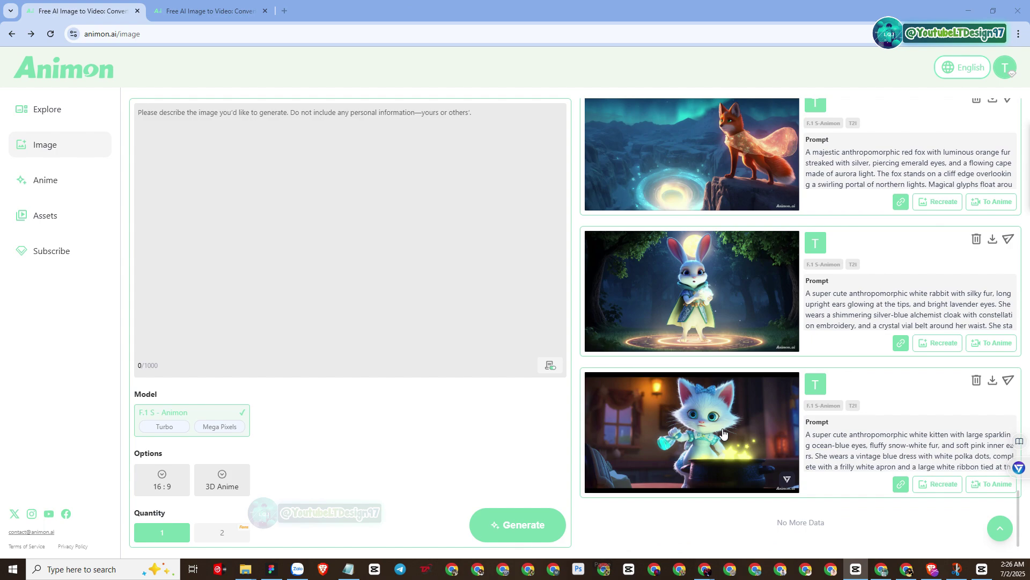
# - Look through the whole list of generated images, from the oldest kitten image to the newest lynx image and back
pyautogui.scroll(20, 724, 433)
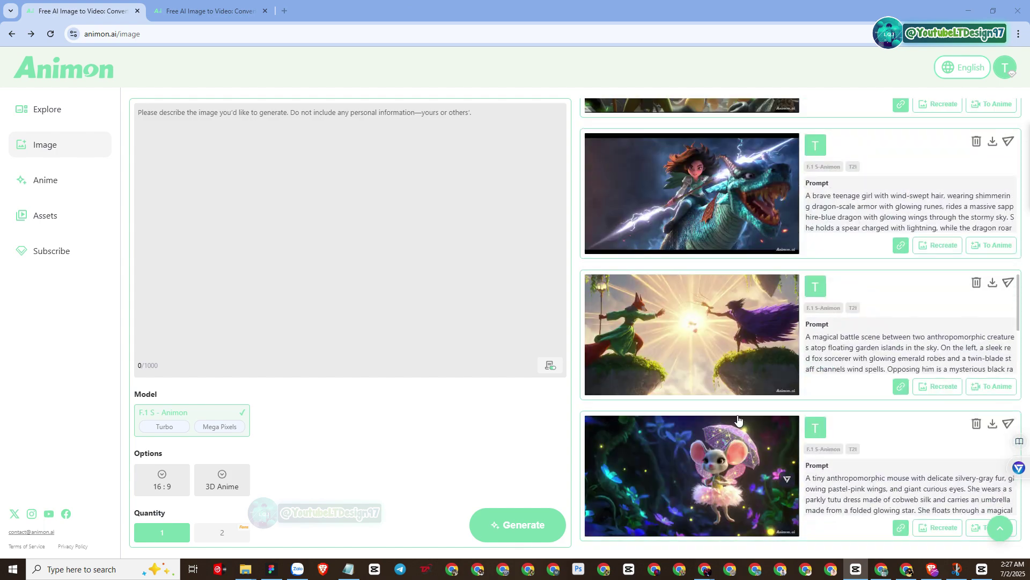
pyautogui.scroll(20, 739, 419)
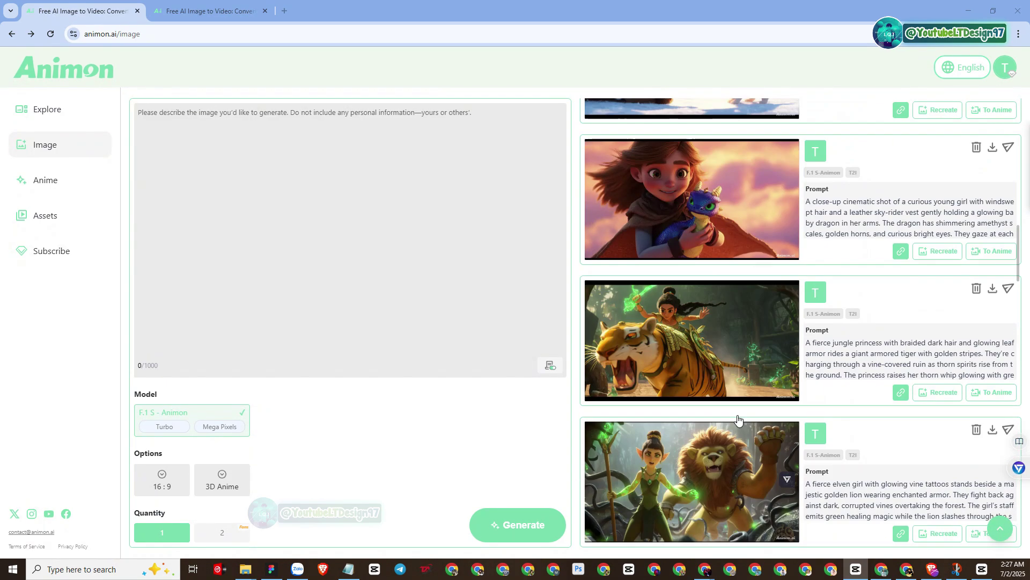
pyautogui.scroll(20, 738, 419)
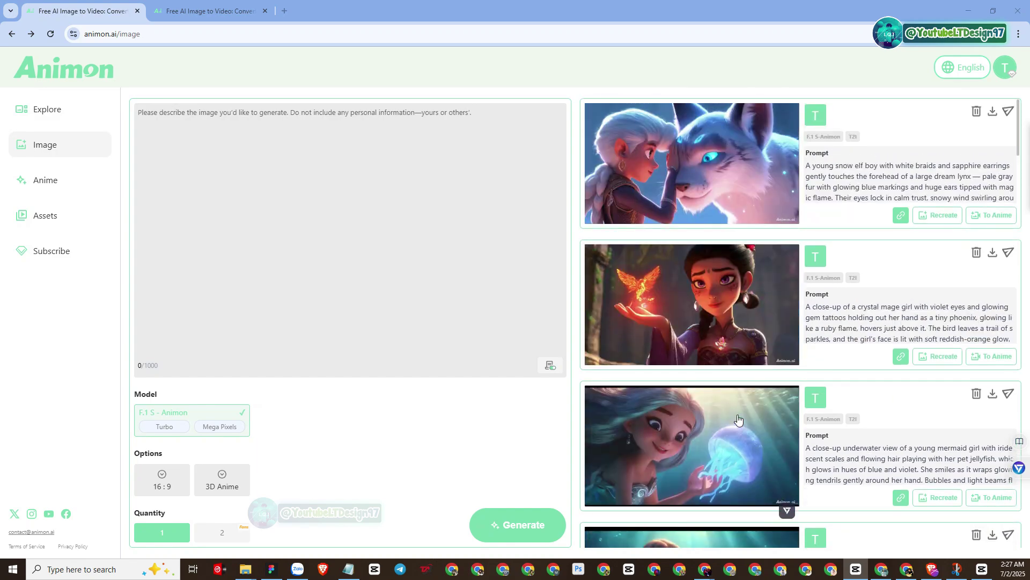
pyautogui.scroll(-20, 739, 419)
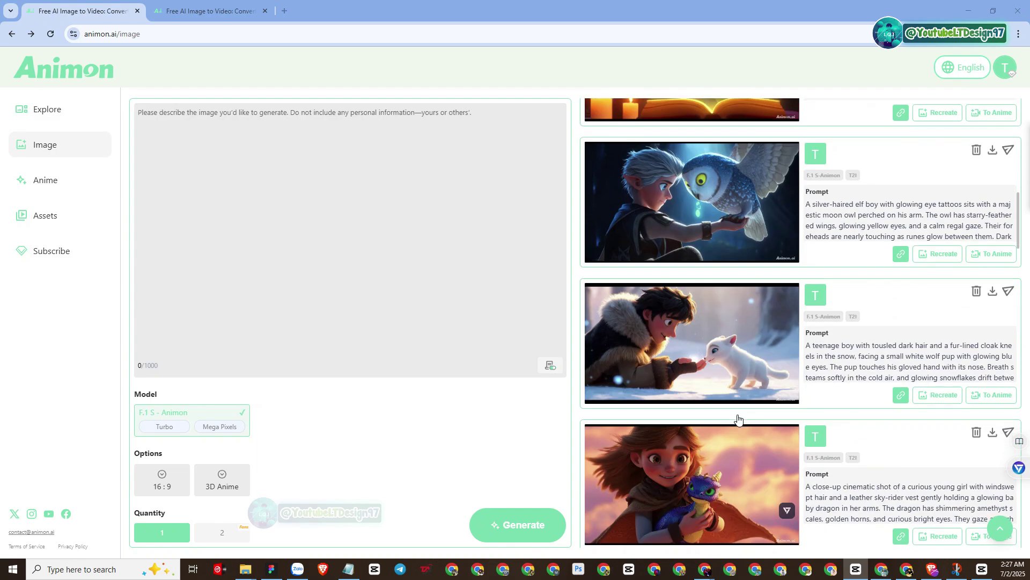
pyautogui.scroll(-20, 745, 398)
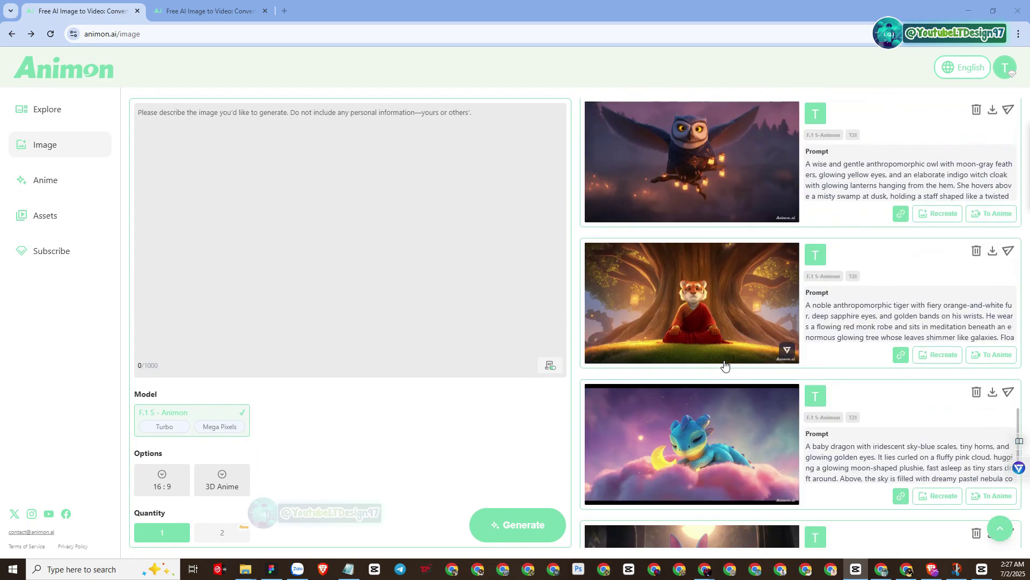
pyautogui.scroll(4, 719, 370)
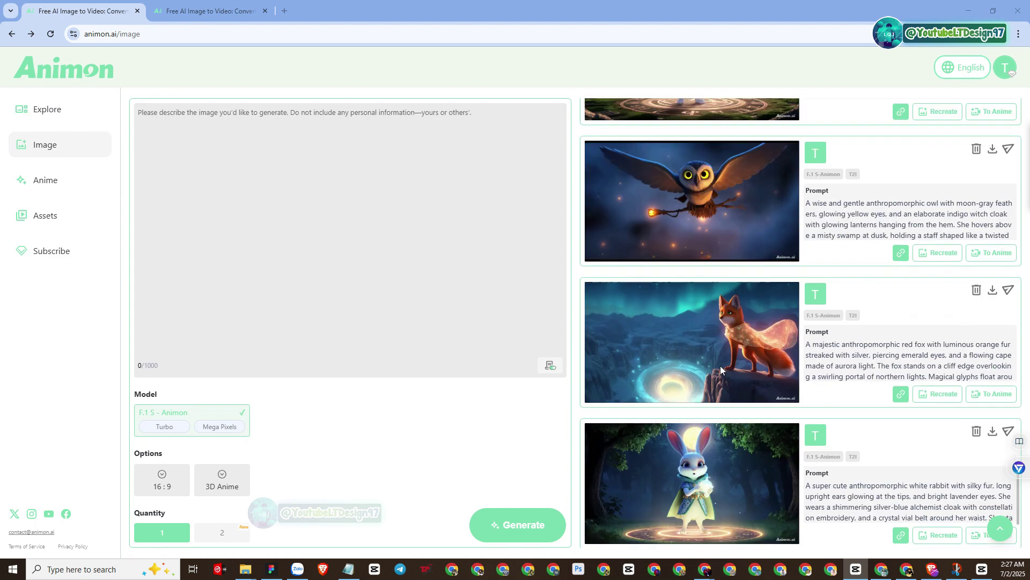
# - View the kitten image enlarged and browse through the newer images one by one up to the snow elf boy with the lynx
pyautogui.click(693, 510)
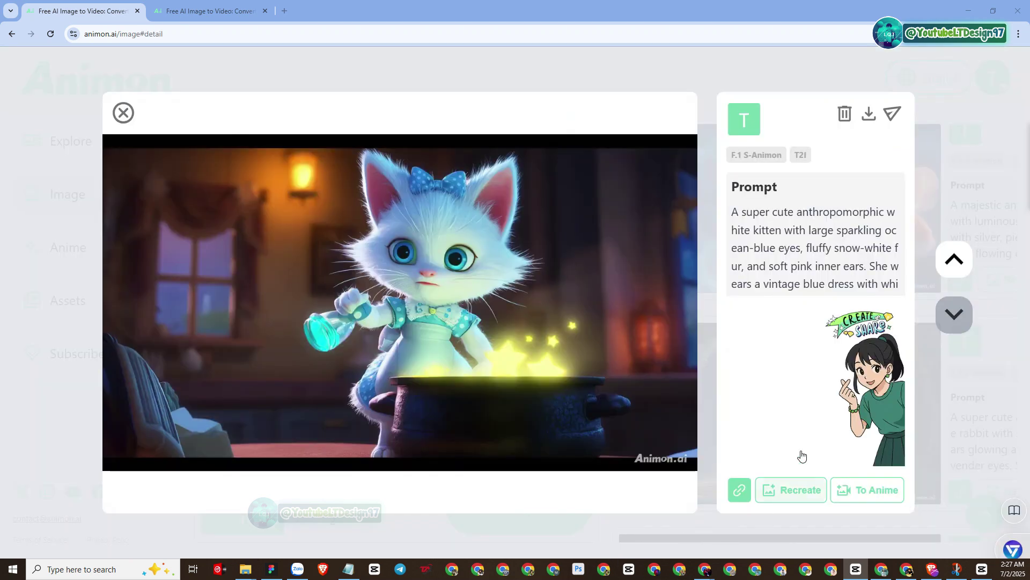
pyautogui.click(953, 261)
pyautogui.click(954, 262)
pyautogui.click(954, 262)
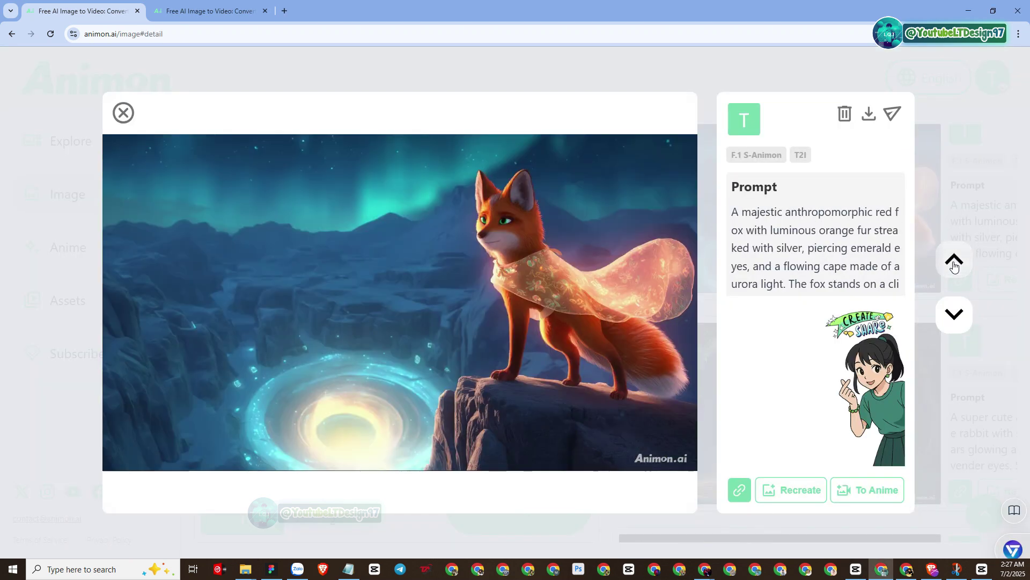
pyautogui.click(954, 262)
pyautogui.click(954, 262)
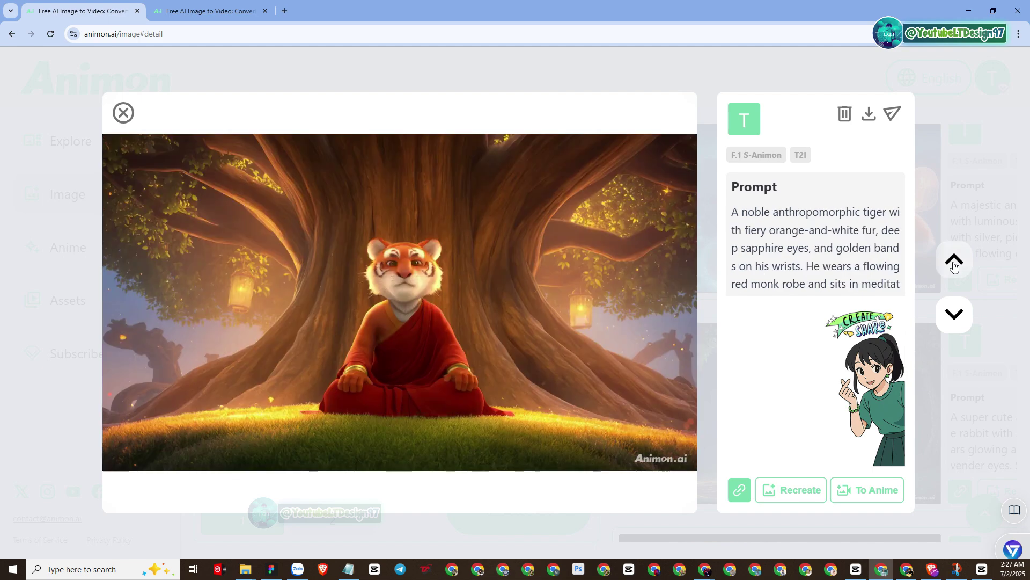
pyautogui.click(954, 262)
pyautogui.click(954, 262)
pyautogui.click(954, 262)
pyautogui.click(954, 262)
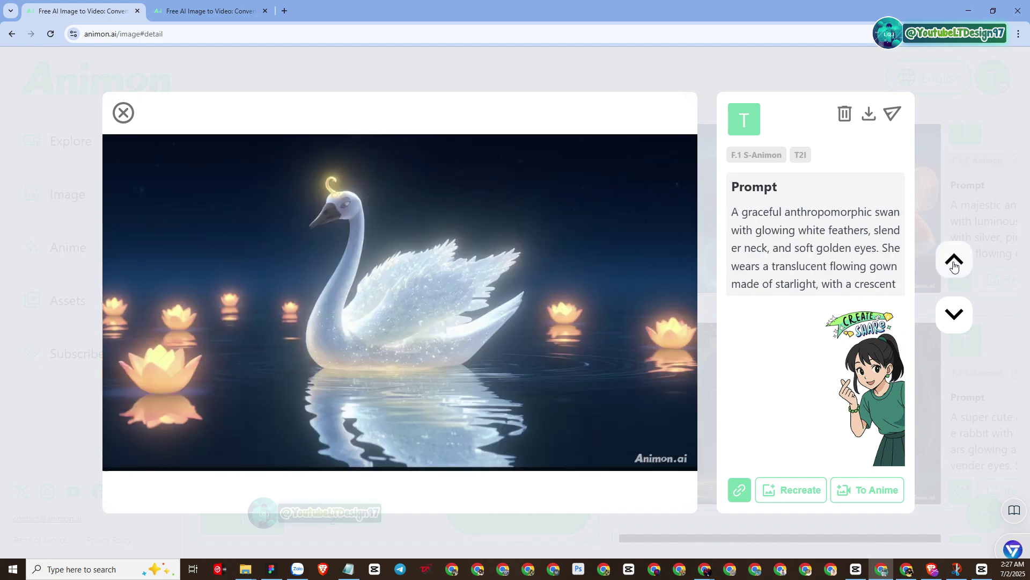
pyautogui.click(953, 262)
pyautogui.click(953, 261)
pyautogui.click(953, 262)
pyautogui.click(954, 262)
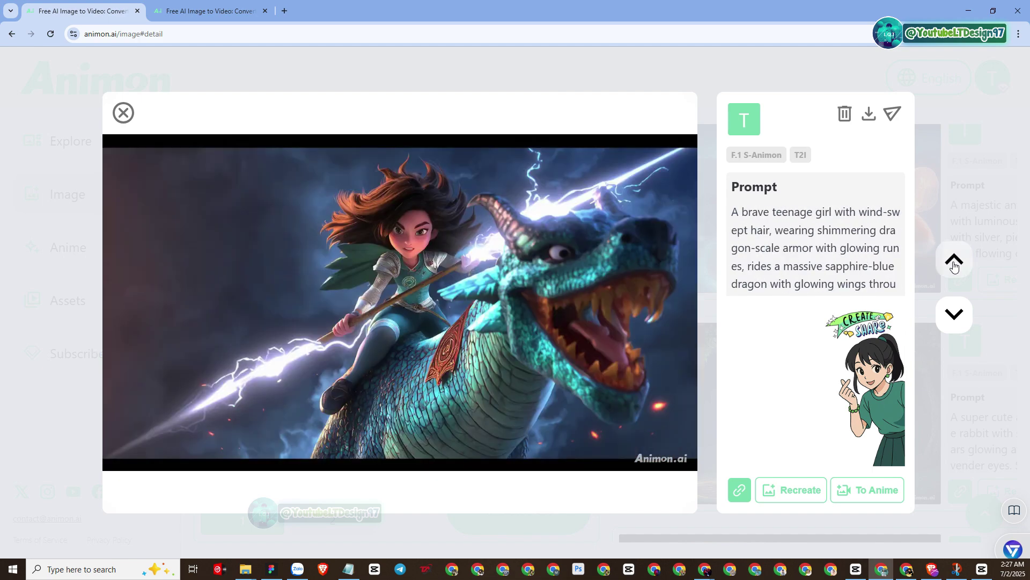
pyautogui.click(954, 261)
pyautogui.click(954, 262)
pyautogui.click(954, 262)
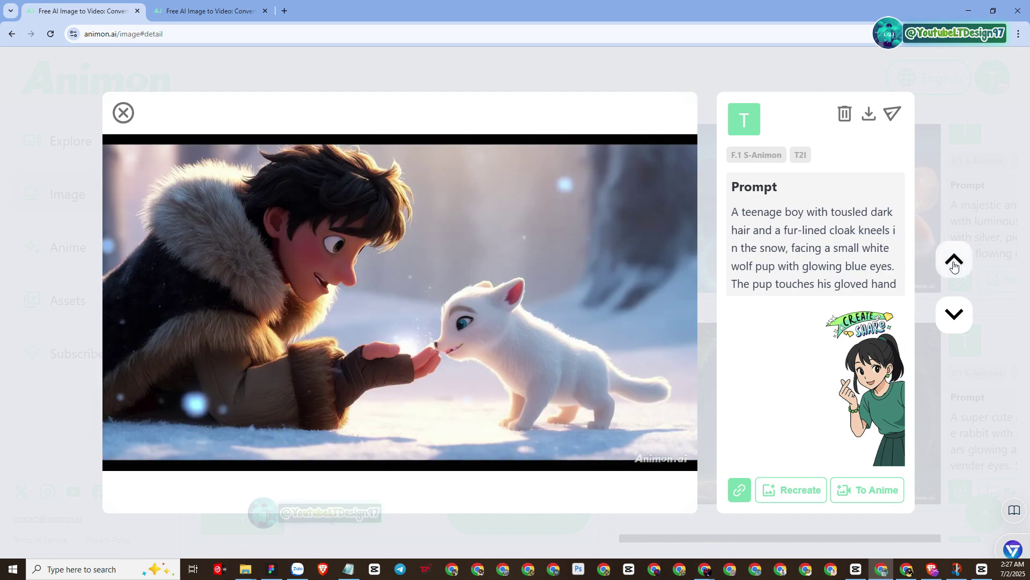
pyautogui.click(954, 262)
pyautogui.click(954, 262)
pyautogui.click(954, 262)
pyautogui.click(953, 262)
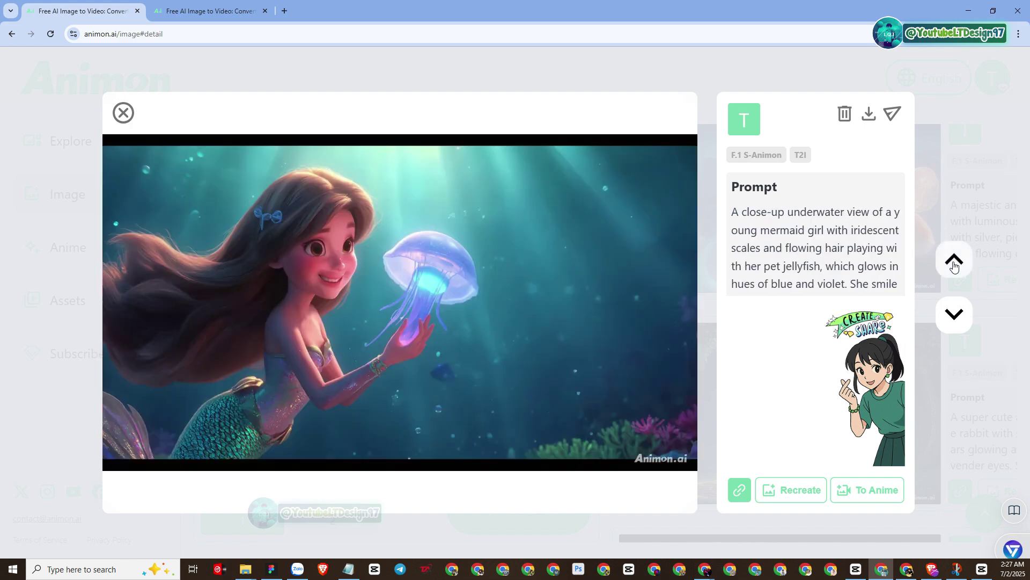
pyautogui.click(954, 262)
pyautogui.click(953, 262)
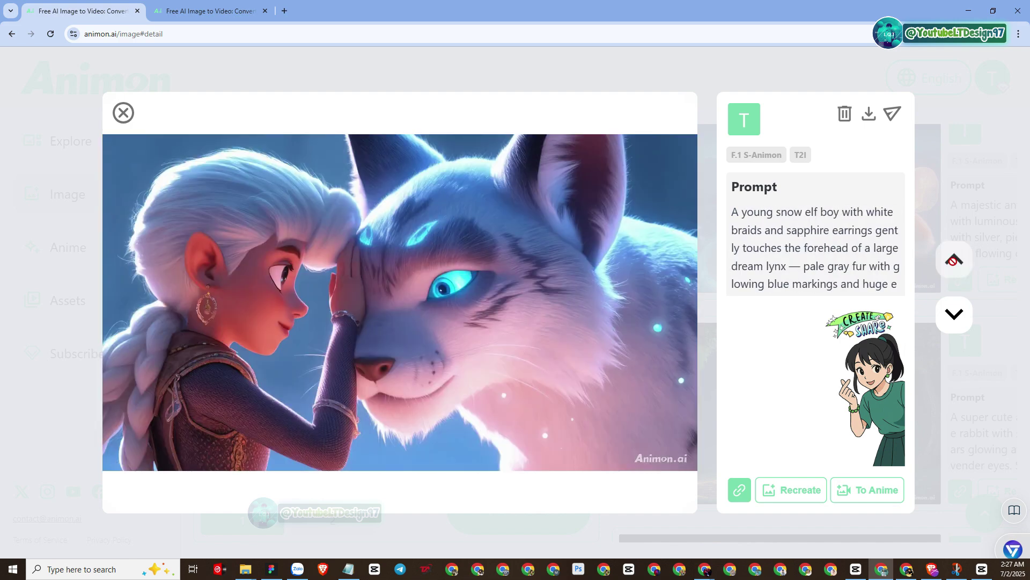
# - Browse the enlarged images in reverse, from the snow elf boy back to the white kitten, and close the enlarged view
pyautogui.click(954, 312)
pyautogui.click(955, 312)
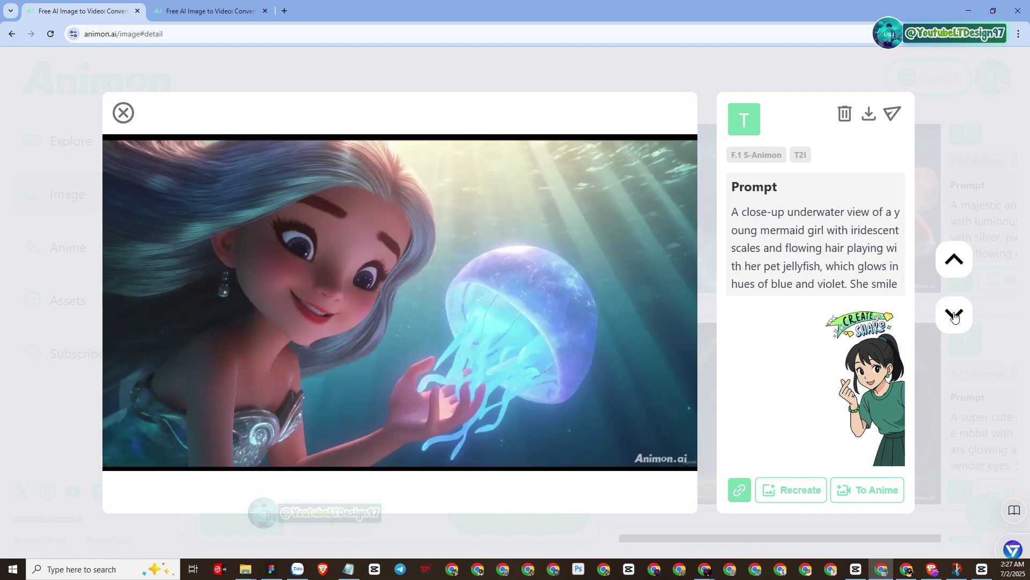
pyautogui.click(955, 312)
pyautogui.click(954, 314)
pyautogui.click(954, 314)
pyautogui.click(954, 314)
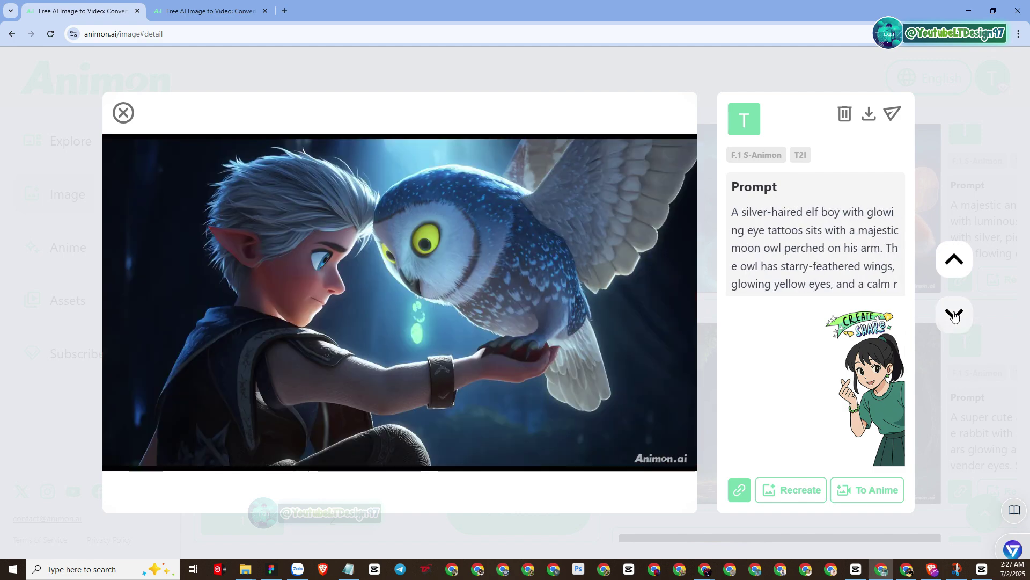
pyautogui.click(954, 314)
pyautogui.click(955, 314)
pyautogui.click(954, 313)
pyautogui.click(954, 314)
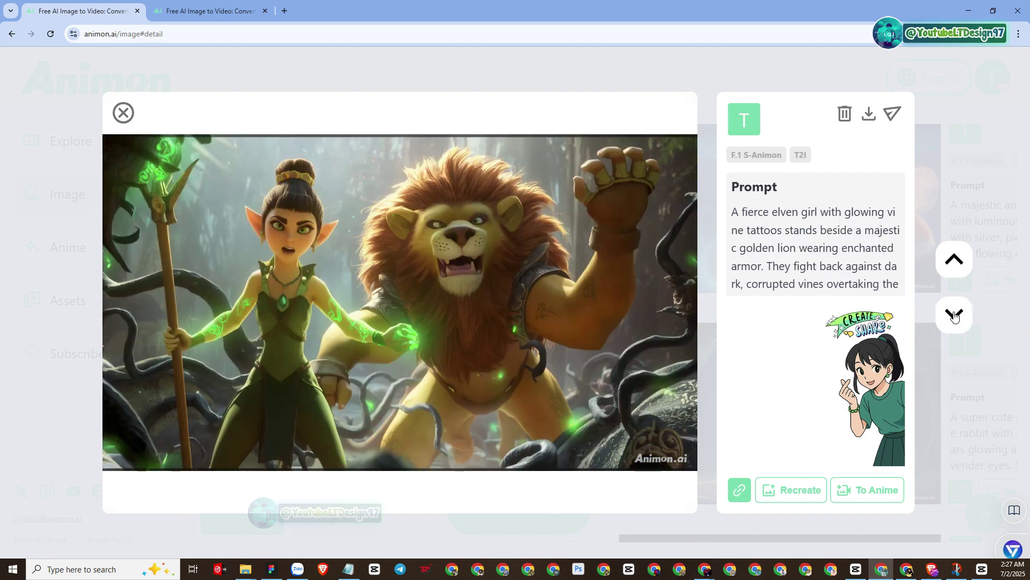
pyautogui.click(954, 314)
pyautogui.click(955, 314)
pyautogui.click(954, 314)
pyautogui.click(954, 314)
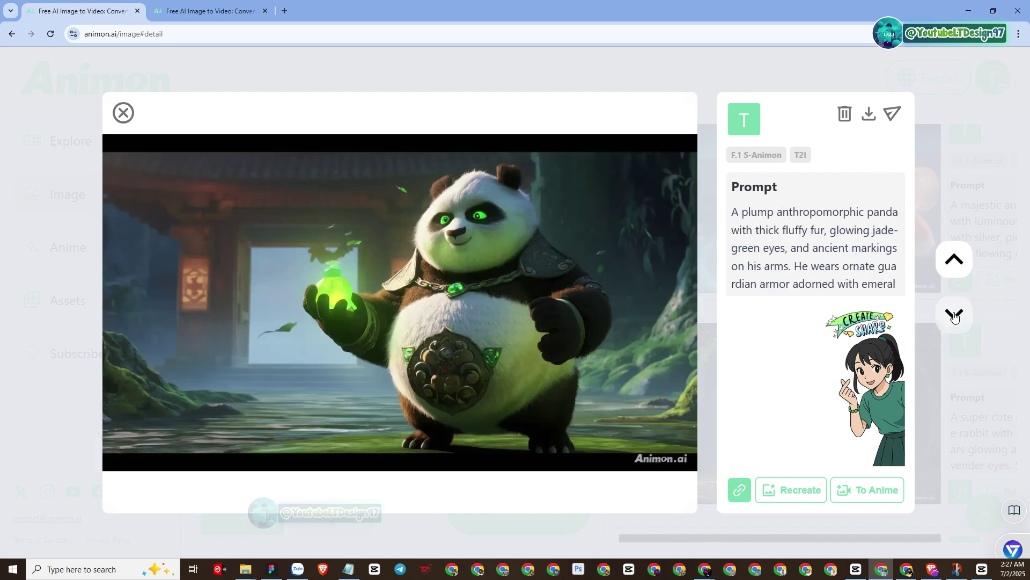
pyautogui.click(954, 314)
pyautogui.click(954, 314)
pyautogui.click(954, 314)
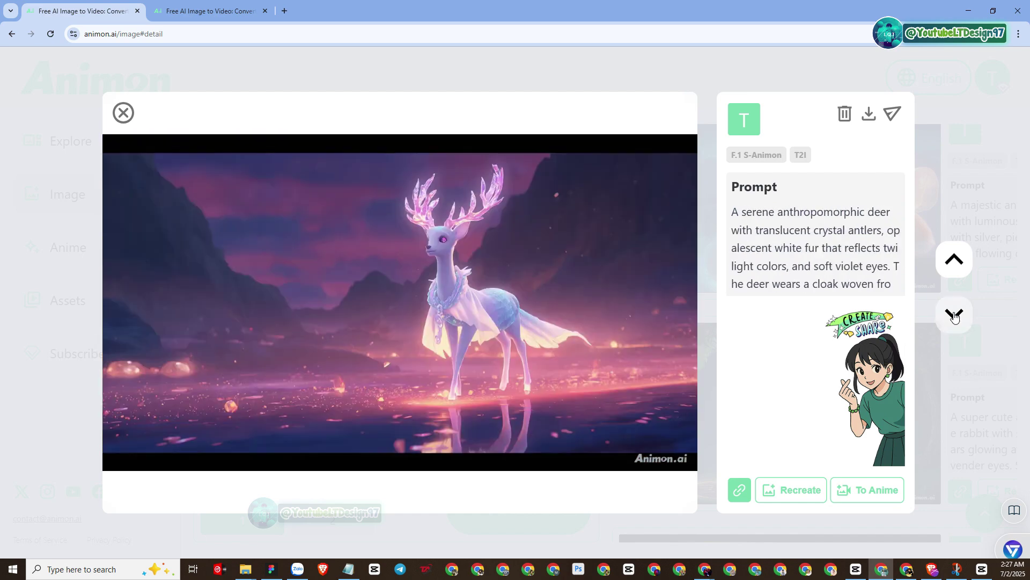
pyautogui.click(954, 314)
pyautogui.click(954, 314)
pyautogui.click(955, 315)
pyautogui.click(954, 316)
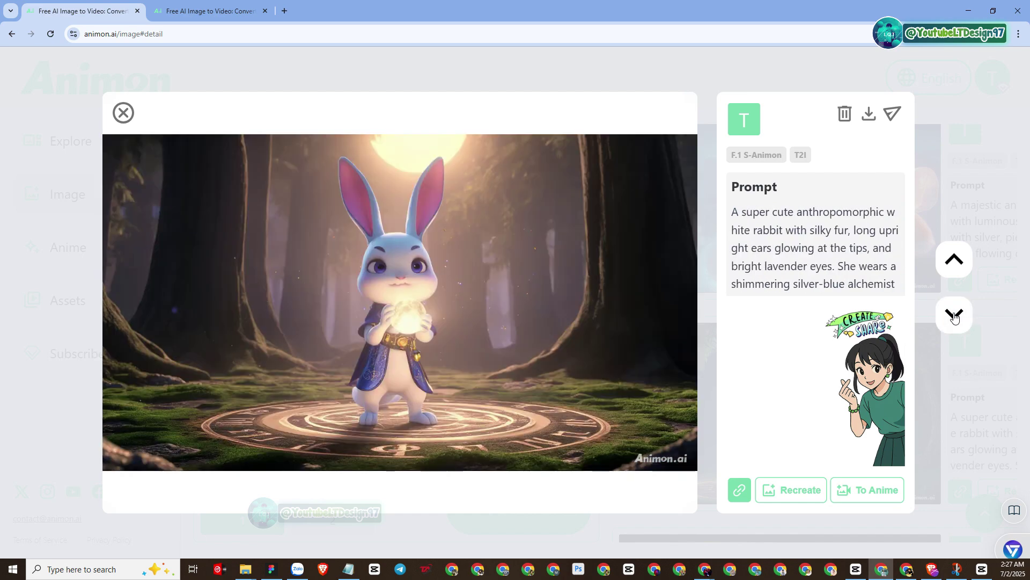
pyautogui.click(954, 315)
pyautogui.click(955, 315)
pyautogui.click(955, 315)
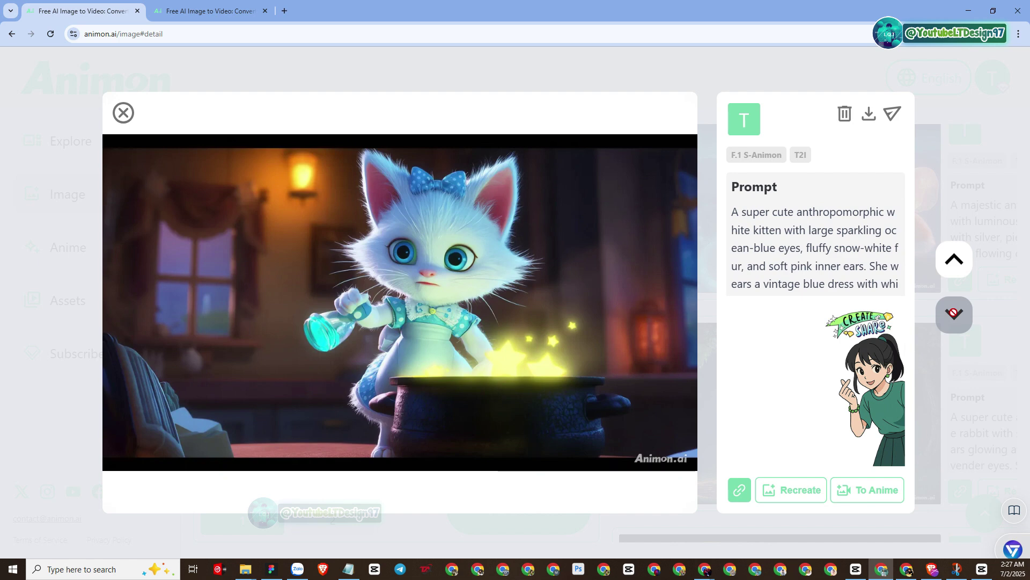
pyautogui.click(124, 114)
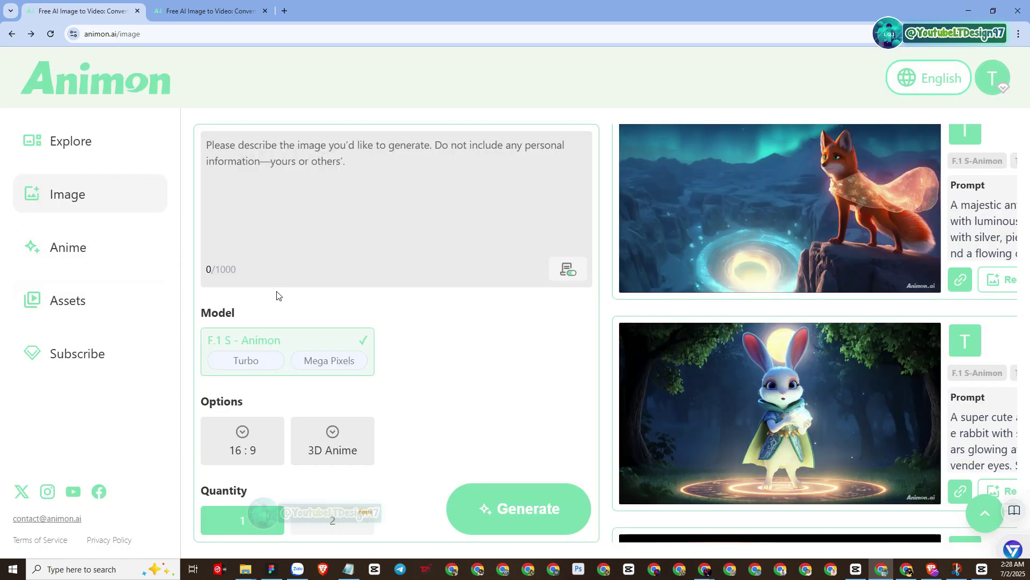
# - View the white rabbit image with the full moon enlarged and try to copy its prompt text from there
pyautogui.hotkey('ctrl', '-')
pyautogui.hotkey('ctrl', '-')
pyautogui.hotkey('ctrl', '-')
pyautogui.hotkey('ctrl', '-')
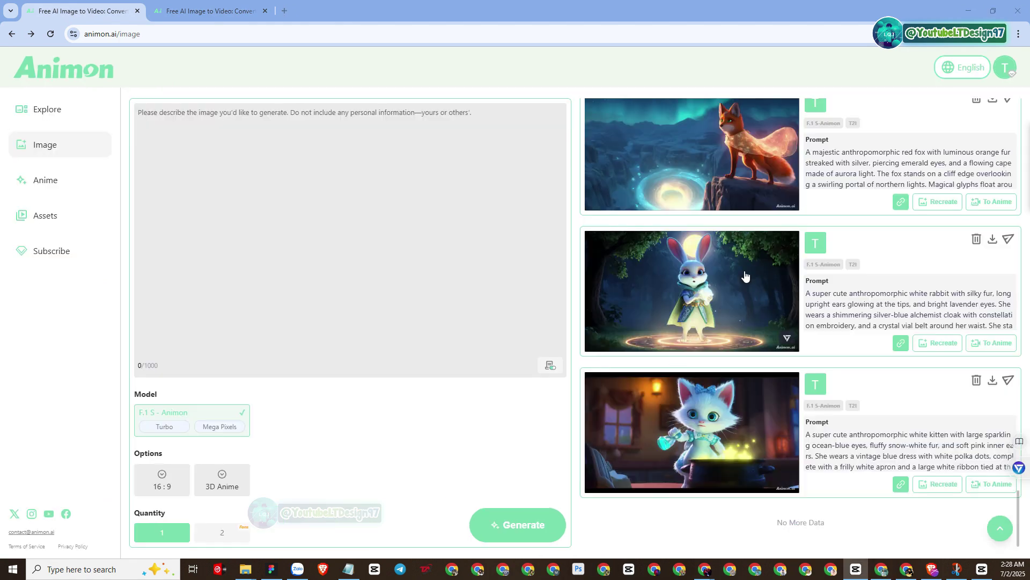
pyautogui.click(709, 312)
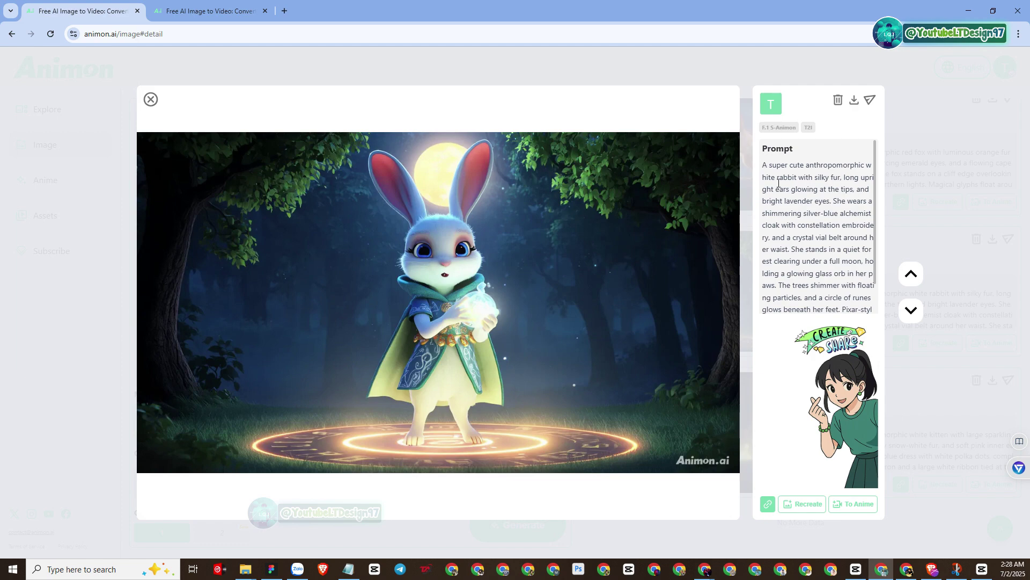
pyautogui.moveTo(779, 183); pyautogui.dragTo(893, 349)
pyautogui.rightClick(798, 226)
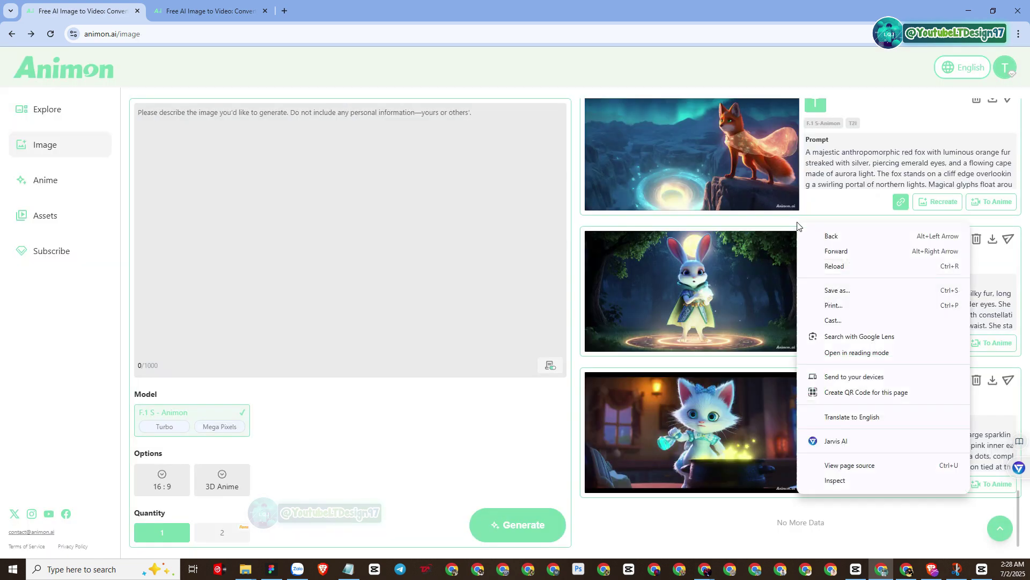
pyautogui.click(559, 415)
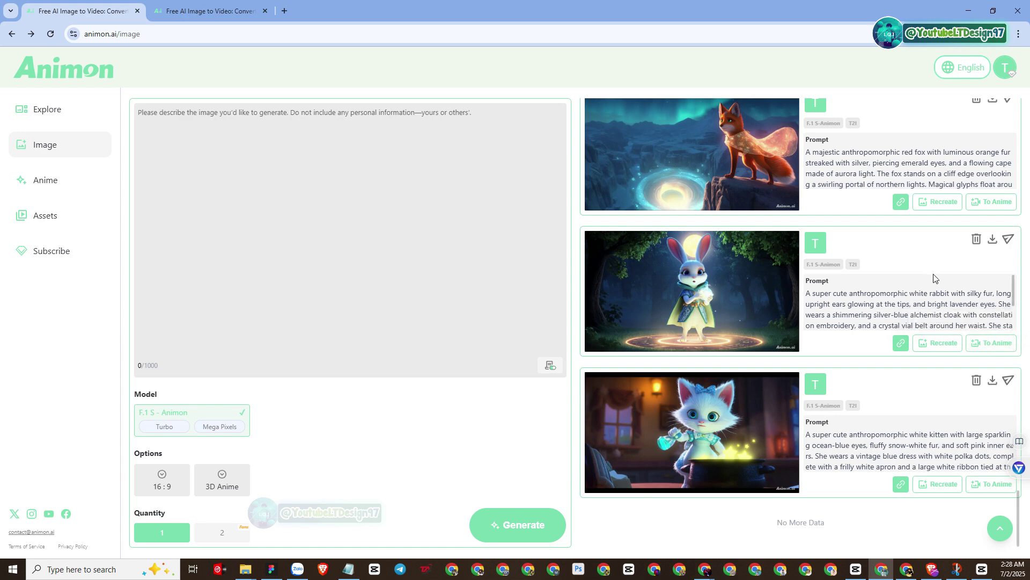
# - Load the white rabbit image's prompt into the prompt field with Recreate and copy its full text
pyautogui.click(937, 342)
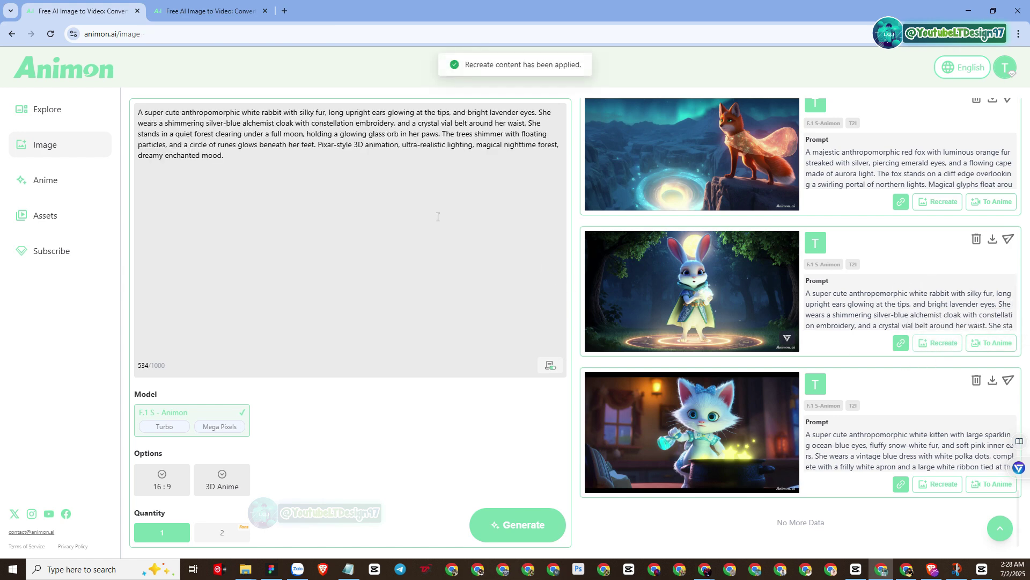
pyautogui.moveTo(226, 160); pyautogui.dragTo(139, 111)
pyautogui.rightClick(167, 125)
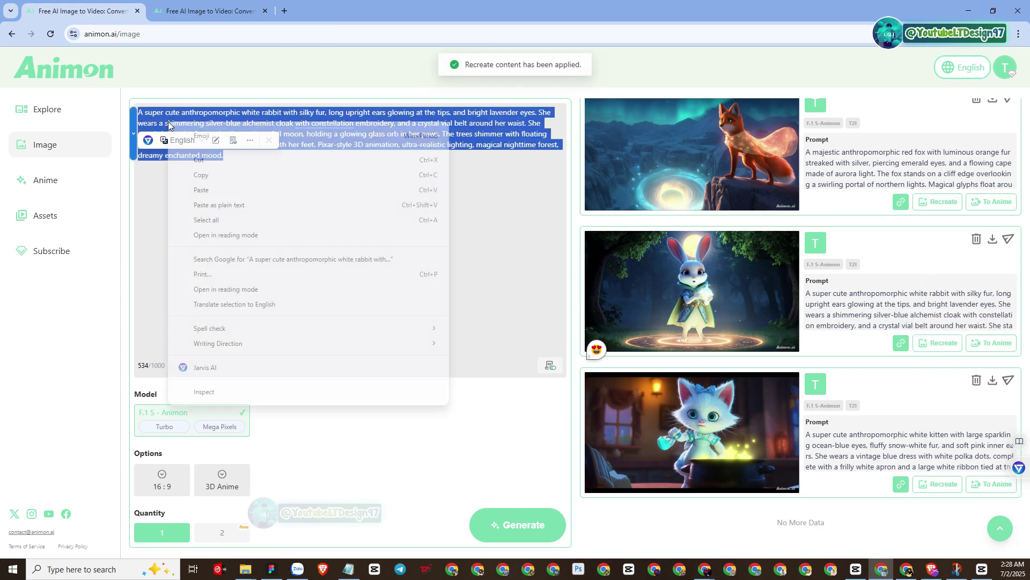
pyautogui.click(201, 175)
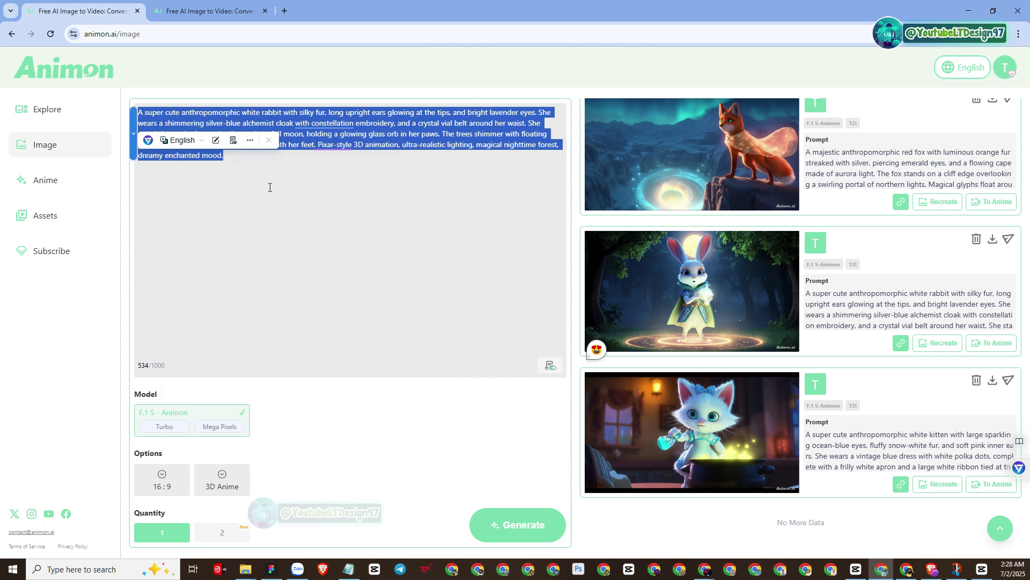
pyautogui.click(251, 176)
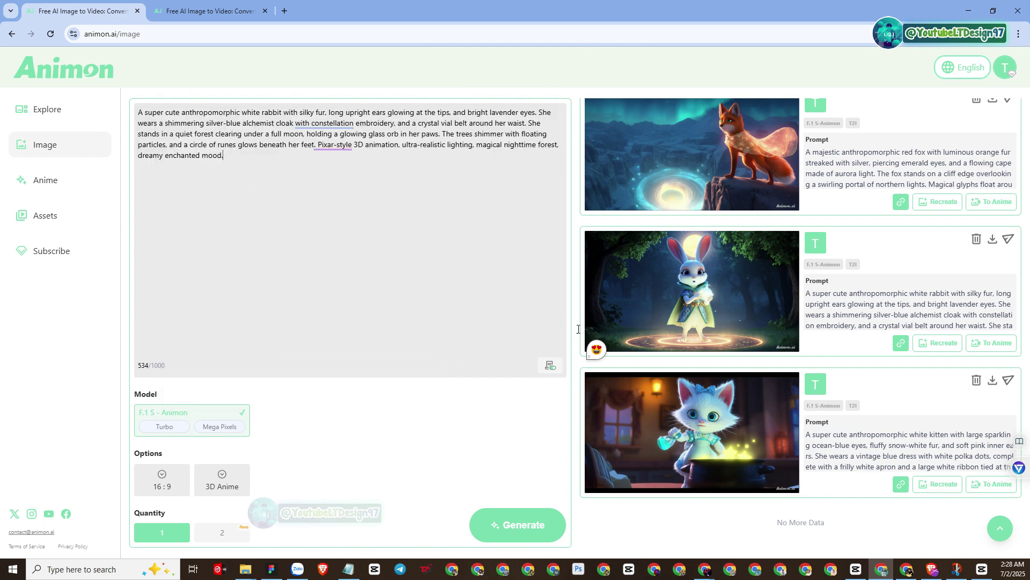
# - Send the white rabbit image to Anime and generate a video from it using its copied prompt
pyautogui.click(993, 344)
pyautogui.rightClick(318, 302)
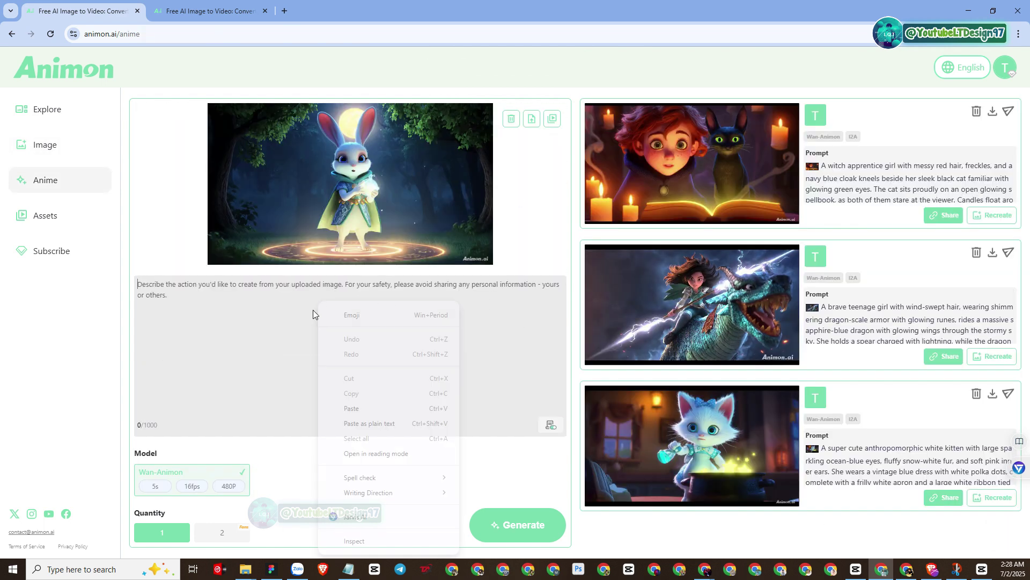
pyautogui.click(363, 409)
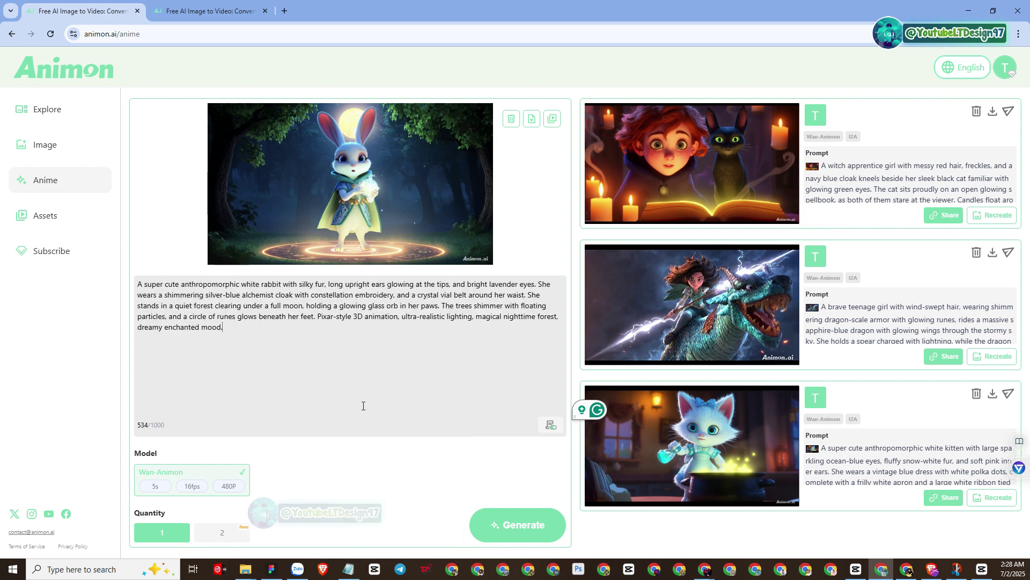
pyautogui.click(502, 524)
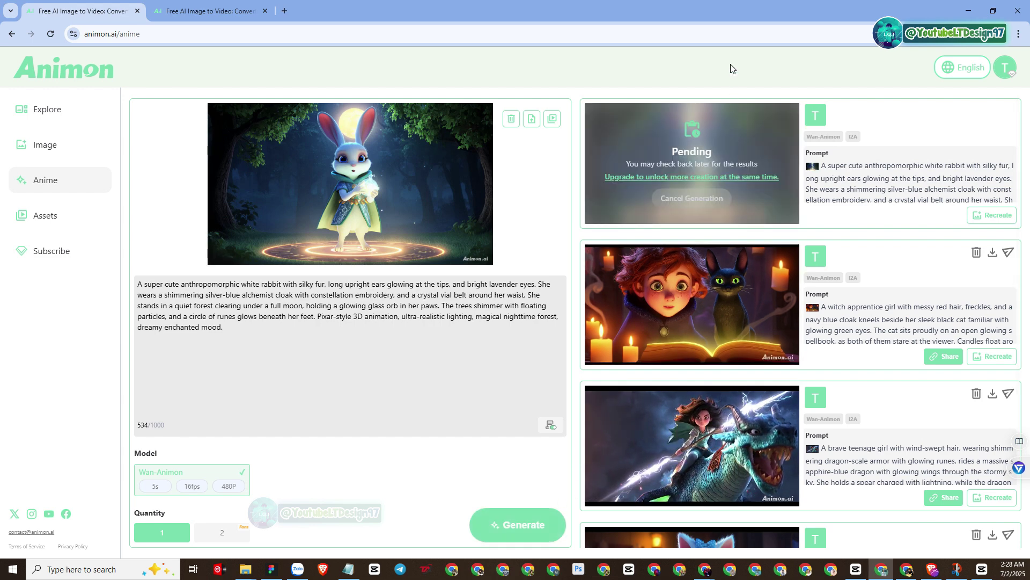
# - Zoom in on the page and check the pending white rabbit video among the animations
pyautogui.hotkey('ctrl', '+')
pyautogui.hotkey('ctrl', '+')
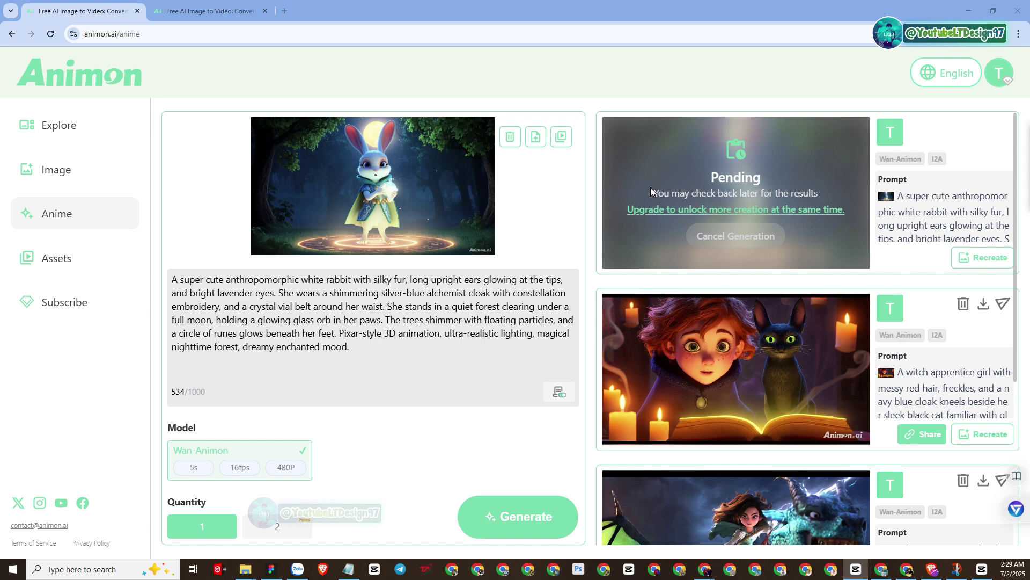
pyautogui.scroll(-1, 651, 188)
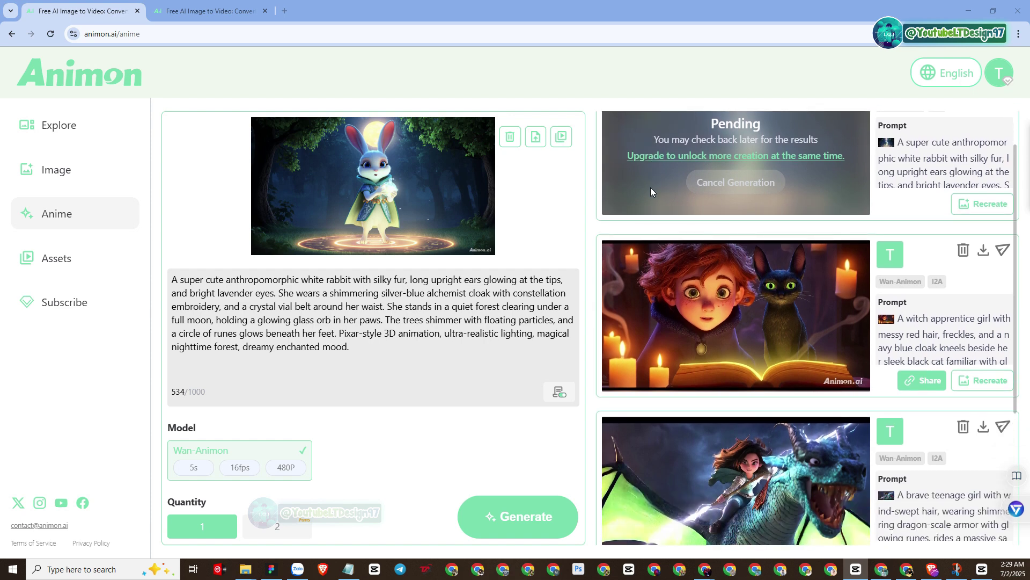
pyautogui.scroll(1, 651, 187)
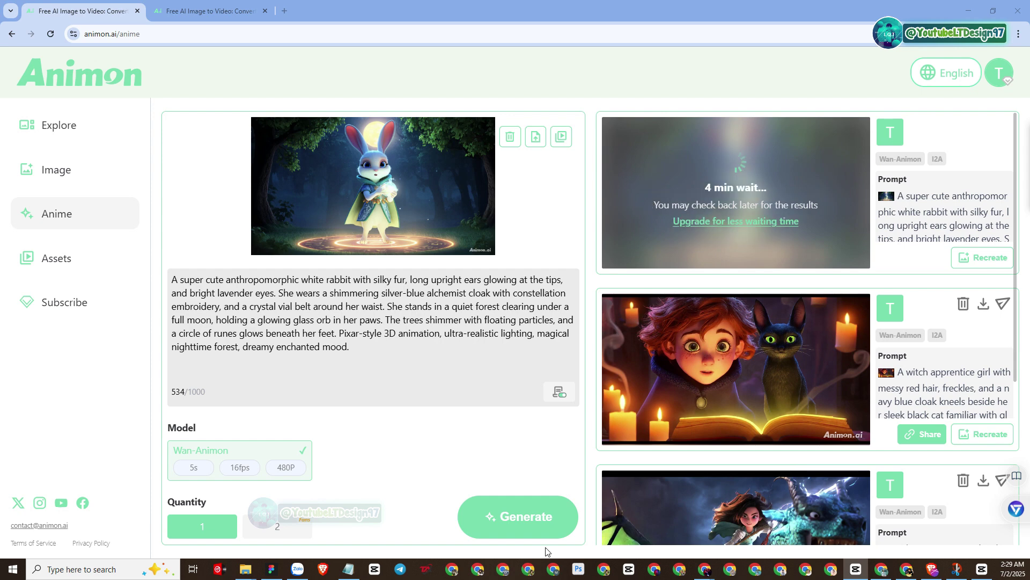
# - Play the finished white rabbit video in the enlarged view and close it
pyautogui.moveTo(699, 189); pyautogui.dragTo(770, 193)
pyautogui.click(635, 201)
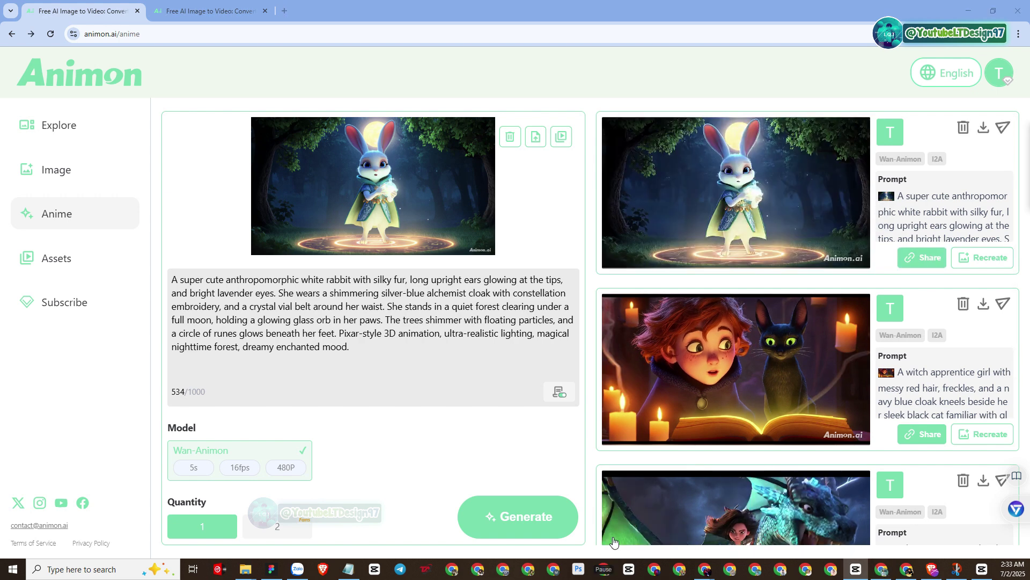
pyautogui.click(726, 218)
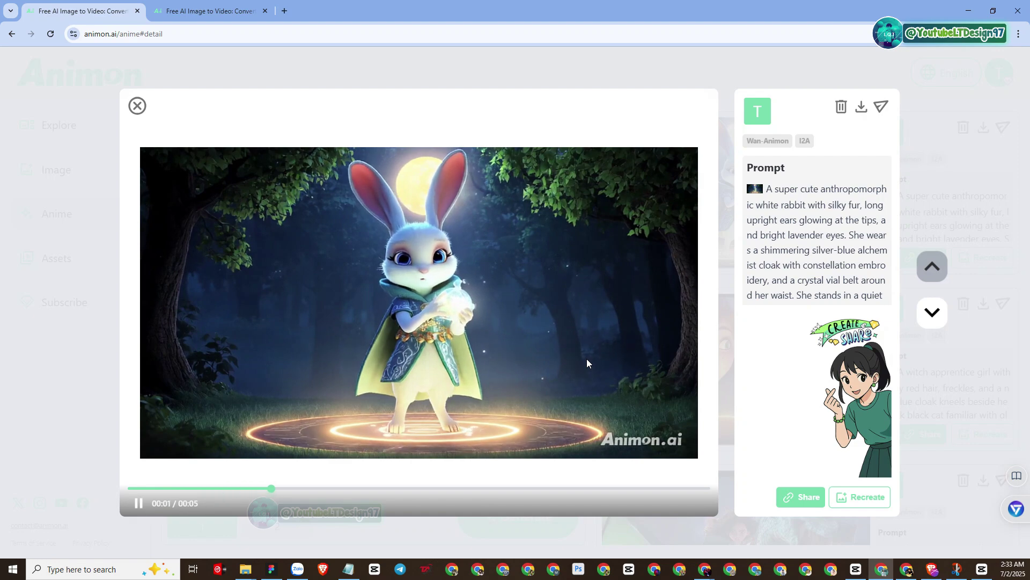
pyautogui.click(137, 106)
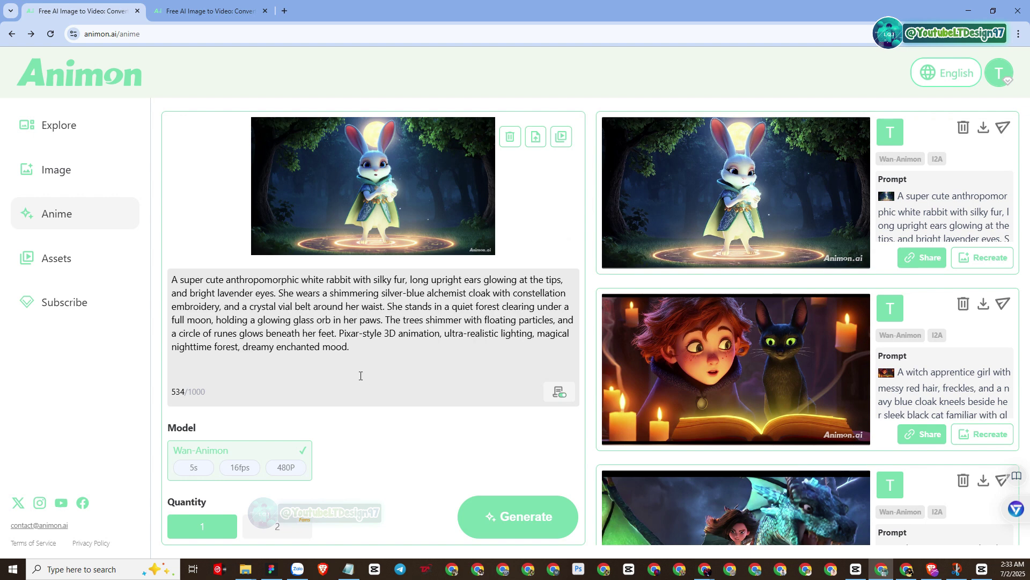
# - Return to the generated images, load the panda image's prompt with Recreate, and copy its full text
pyautogui.click(8, 38)
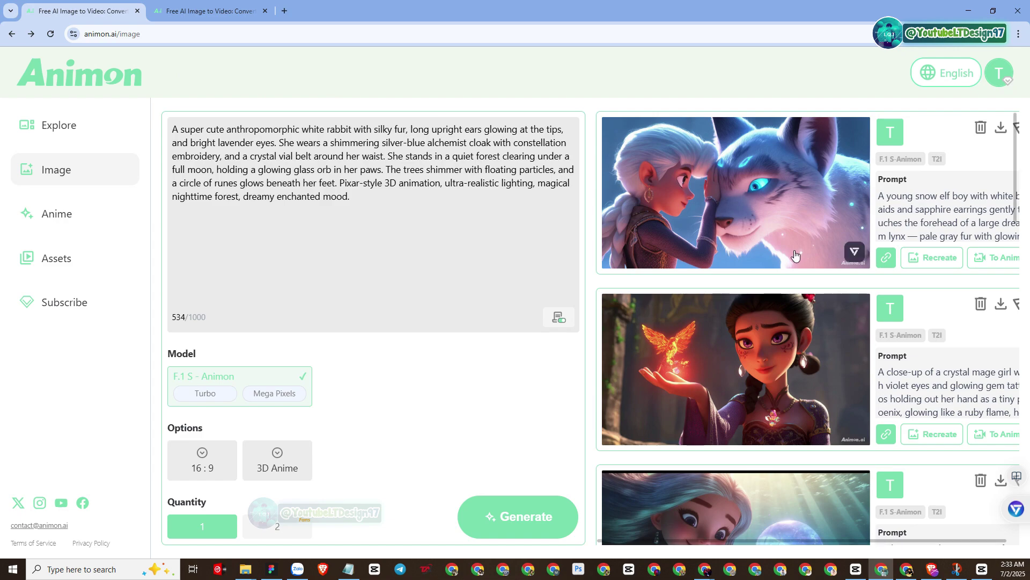
pyautogui.scroll(-10, 785, 280)
pyautogui.scroll(-10, 786, 280)
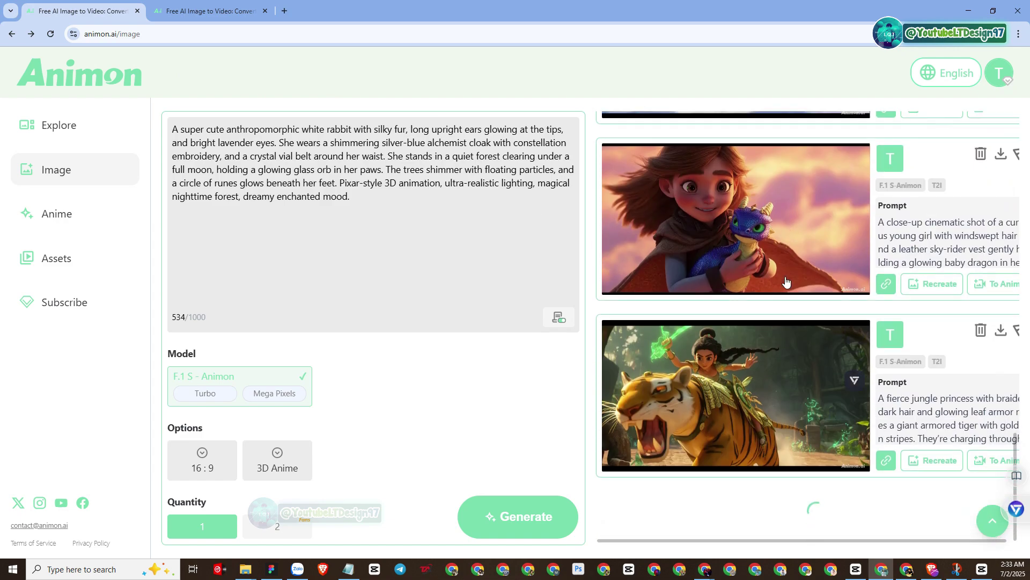
pyautogui.scroll(-10, 785, 280)
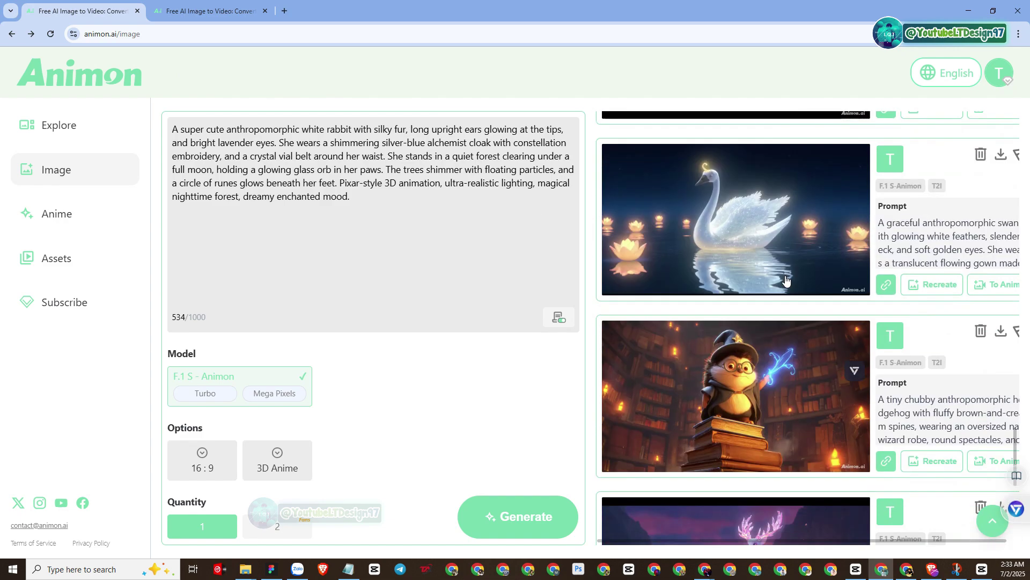
pyautogui.scroll(3, 734, 292)
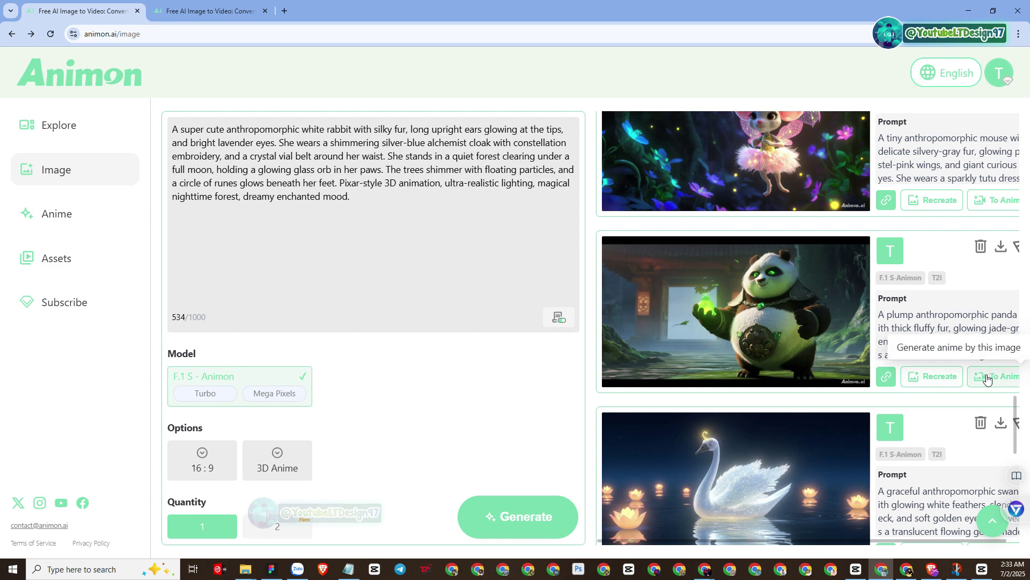
pyautogui.click(935, 385)
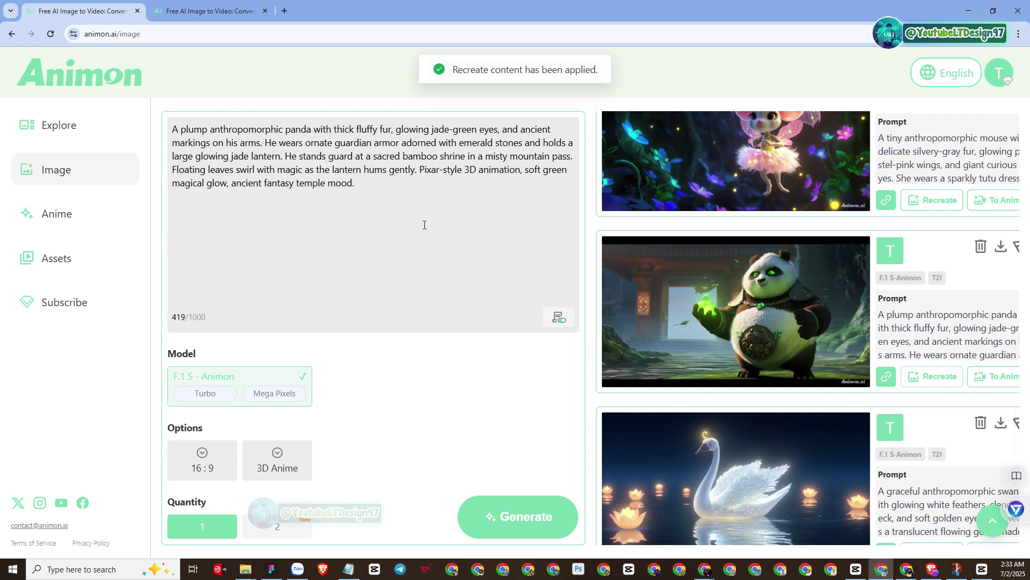
pyautogui.moveTo(423, 223); pyautogui.dragTo(173, 130)
pyautogui.rightClick(204, 138)
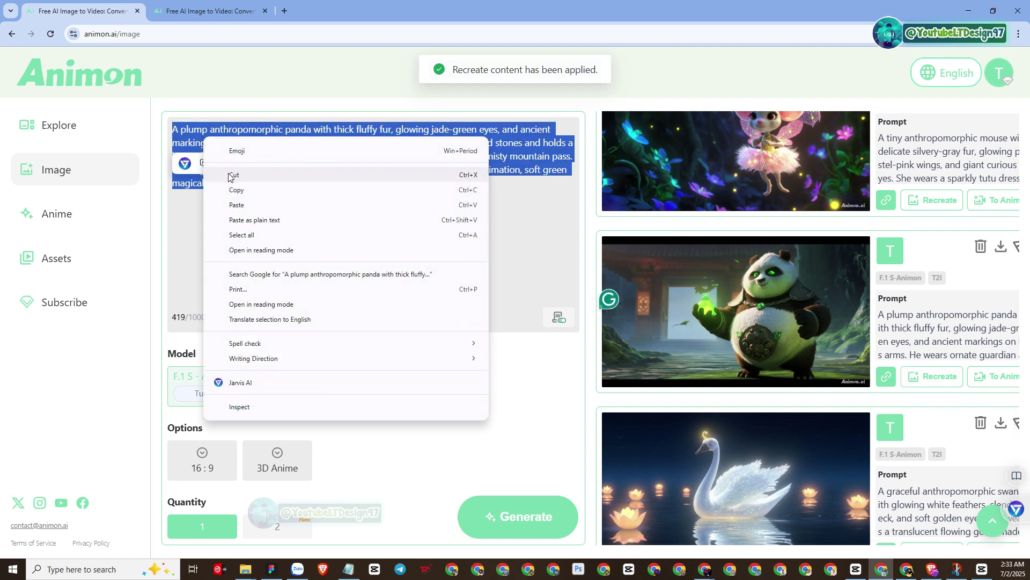
pyautogui.click(242, 190)
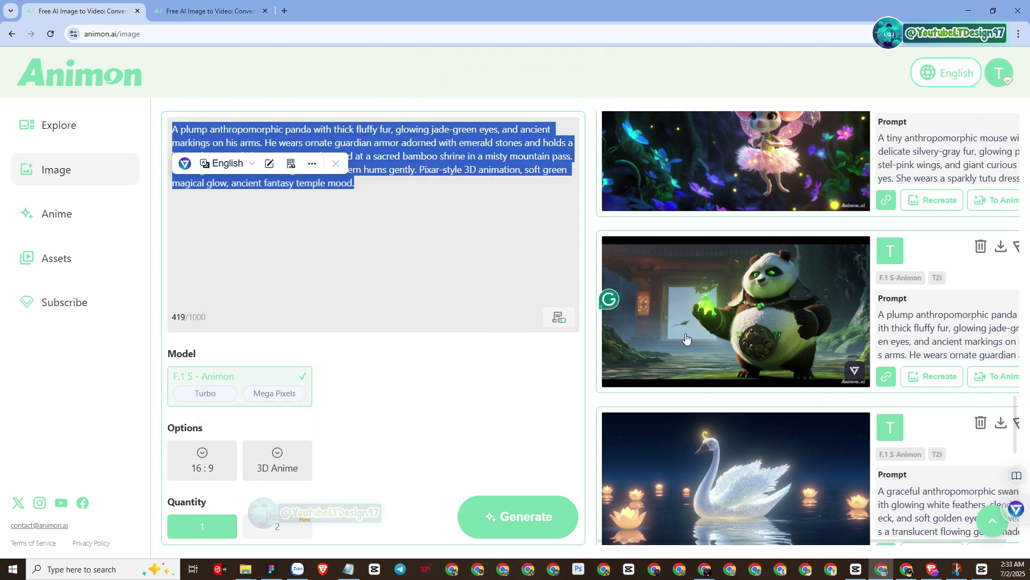
# - Send the panda image to Anime and generate a video from it using its copied prompt
pyautogui.click(994, 382)
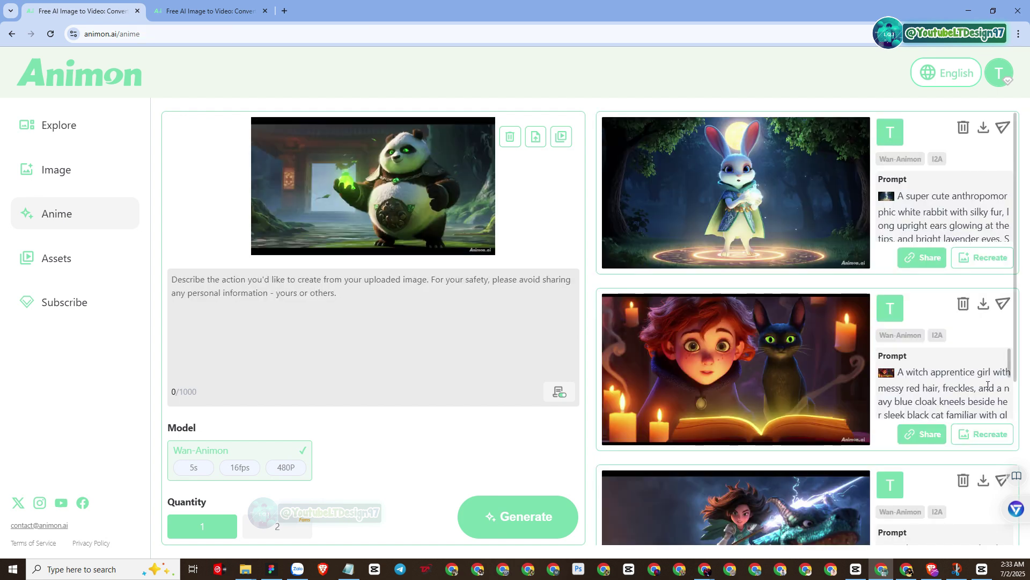
pyautogui.rightClick(409, 349)
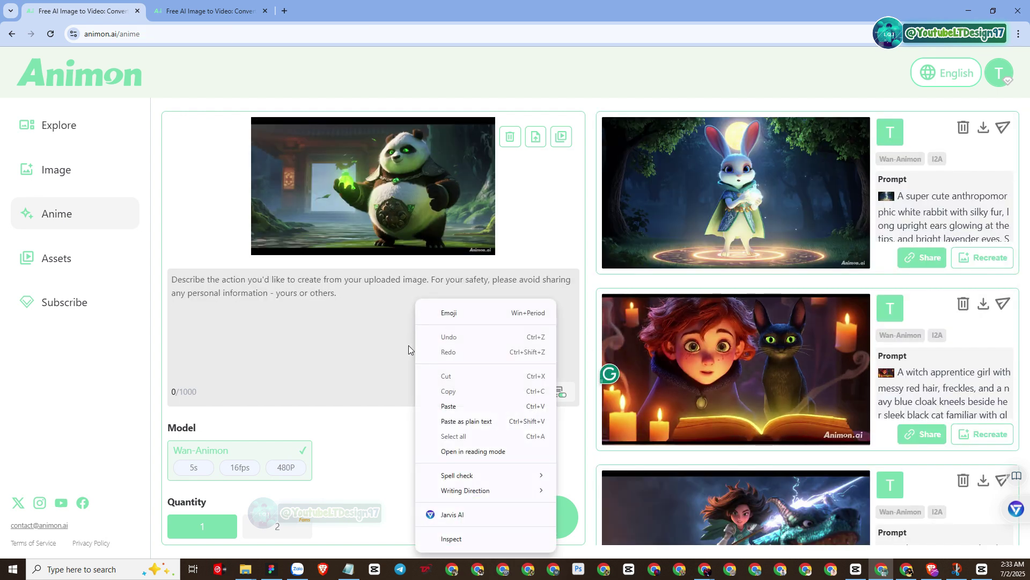
pyautogui.click(447, 406)
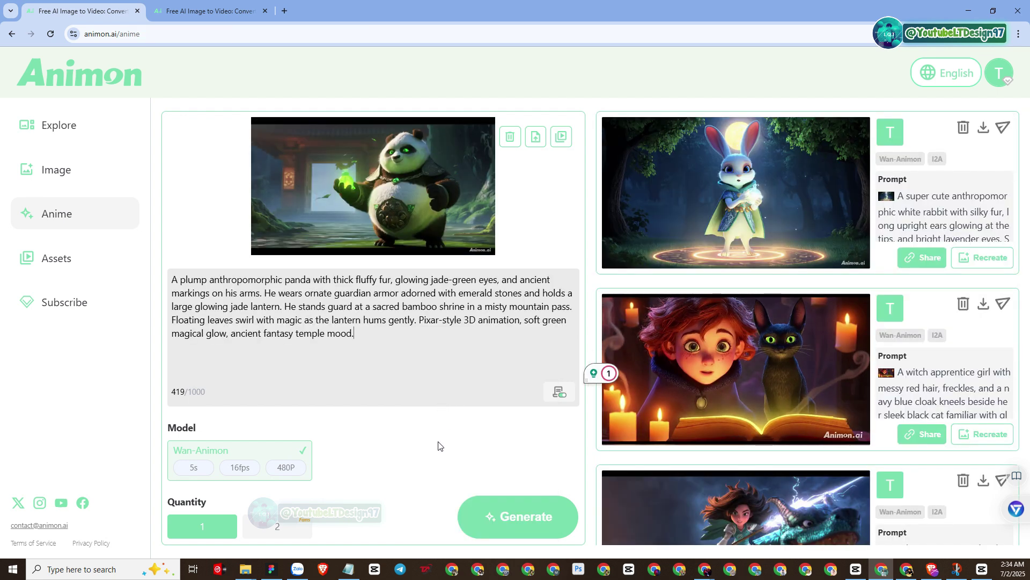
pyautogui.click(513, 524)
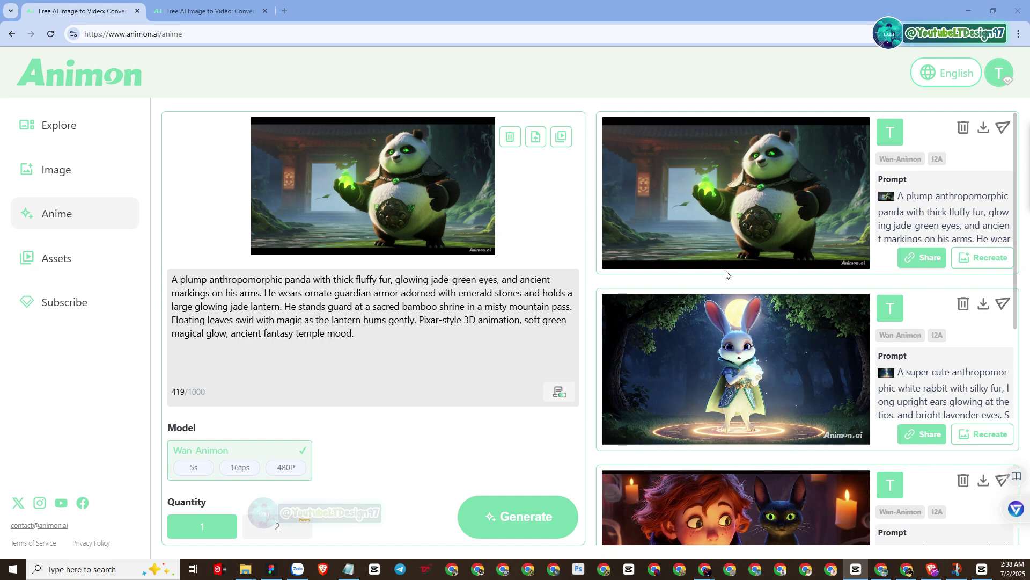
# - Play the finished panda video in the enlarged view and go back to the generated images
pyautogui.moveTo(714, 222)
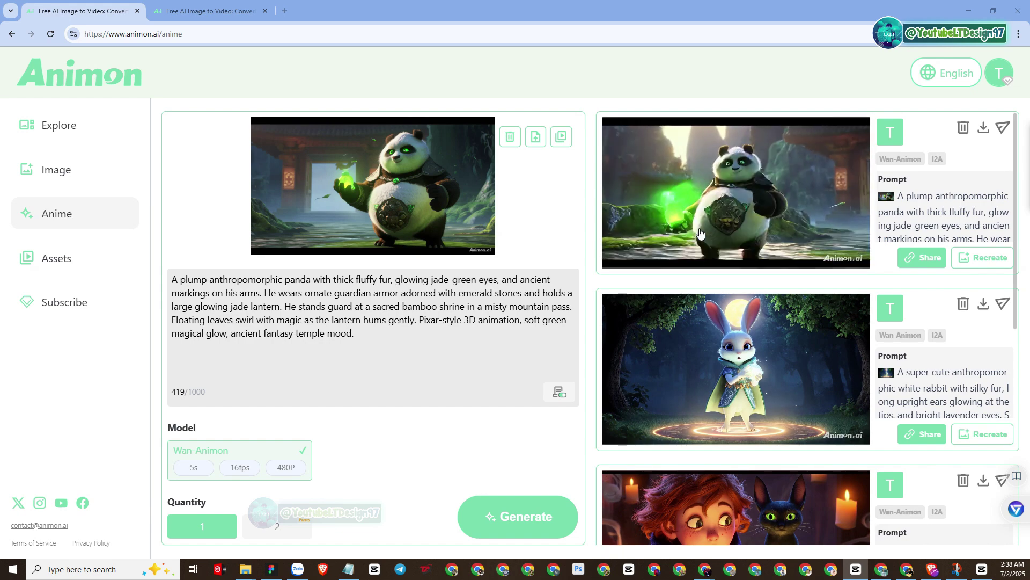
pyautogui.click(711, 219)
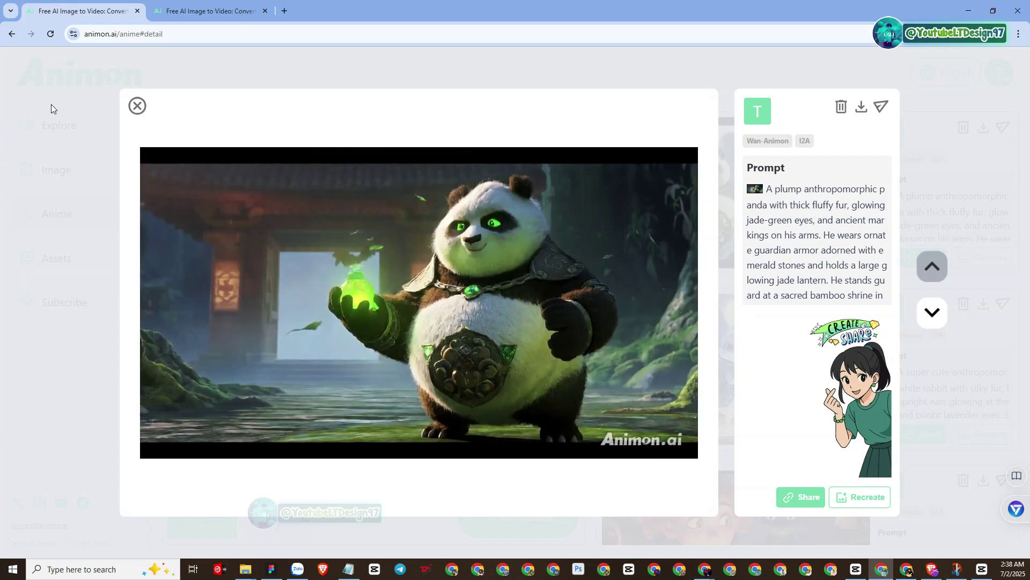
pyautogui.click(16, 36)
pyautogui.click(12, 34)
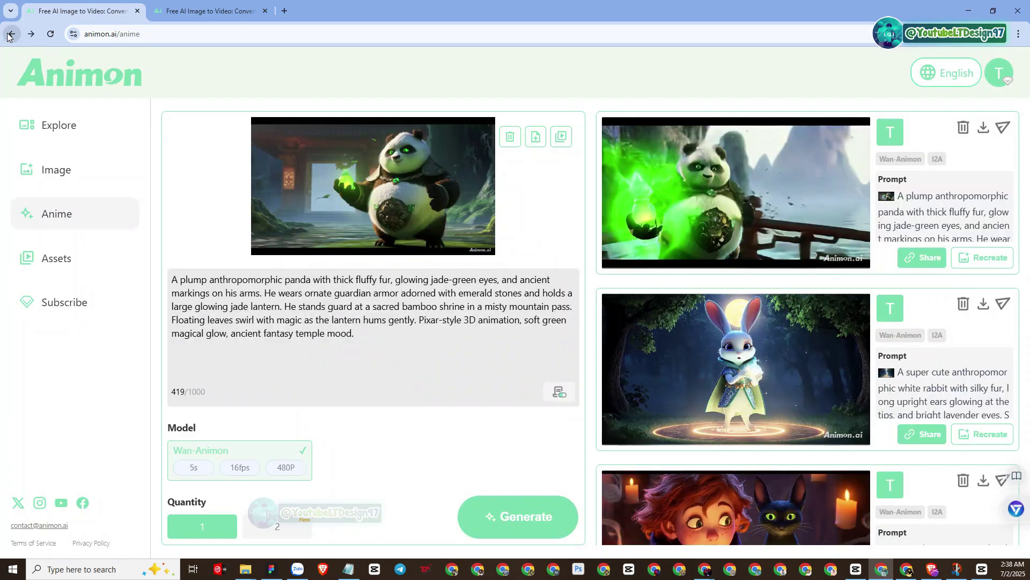
# - Look through the list of generated images for the next one to animate
pyautogui.scroll(-20, 730, 368)
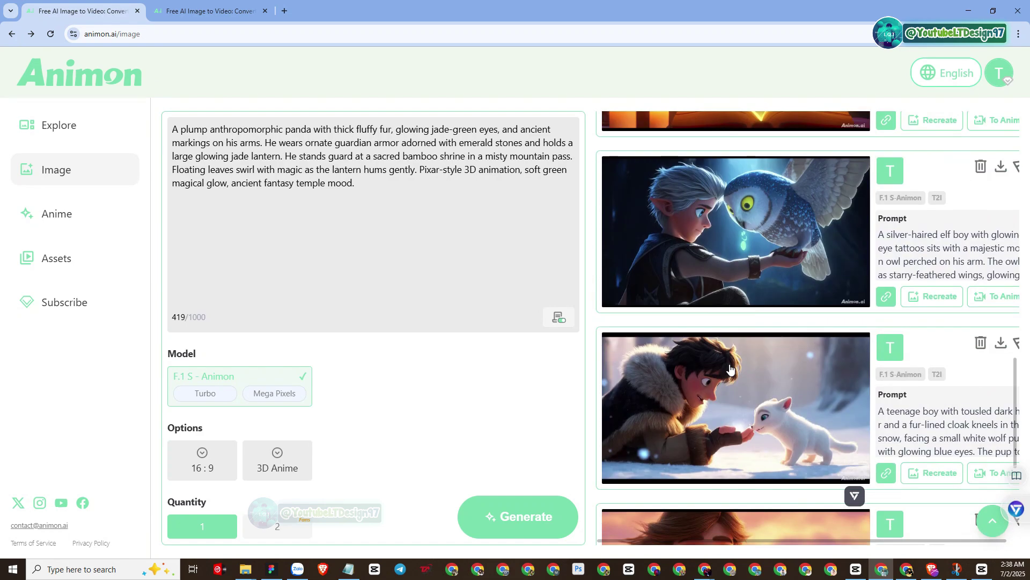
pyautogui.scroll(-5, 729, 368)
pyautogui.moveTo(749, 347)
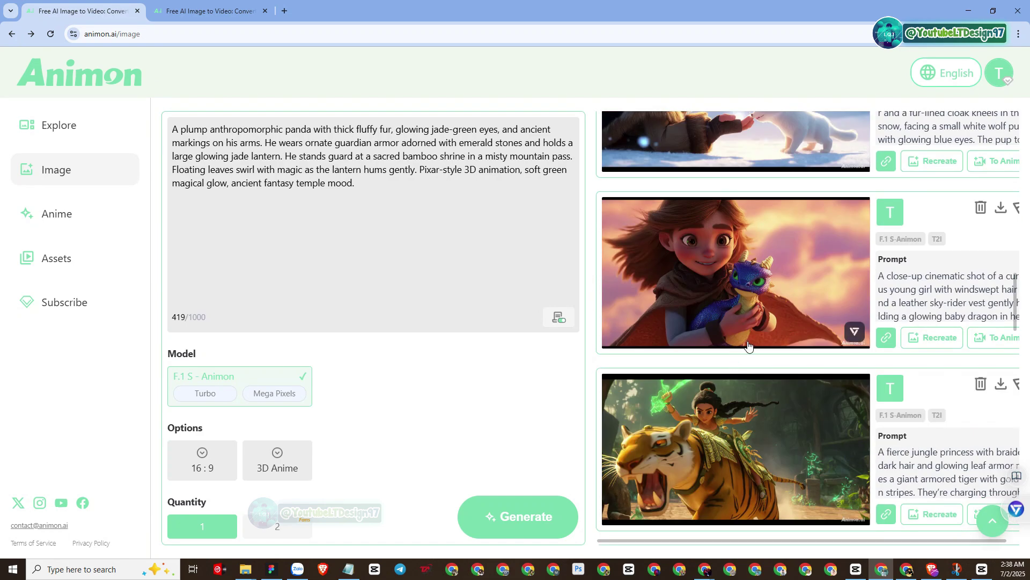
pyautogui.scroll(-5, 766, 318)
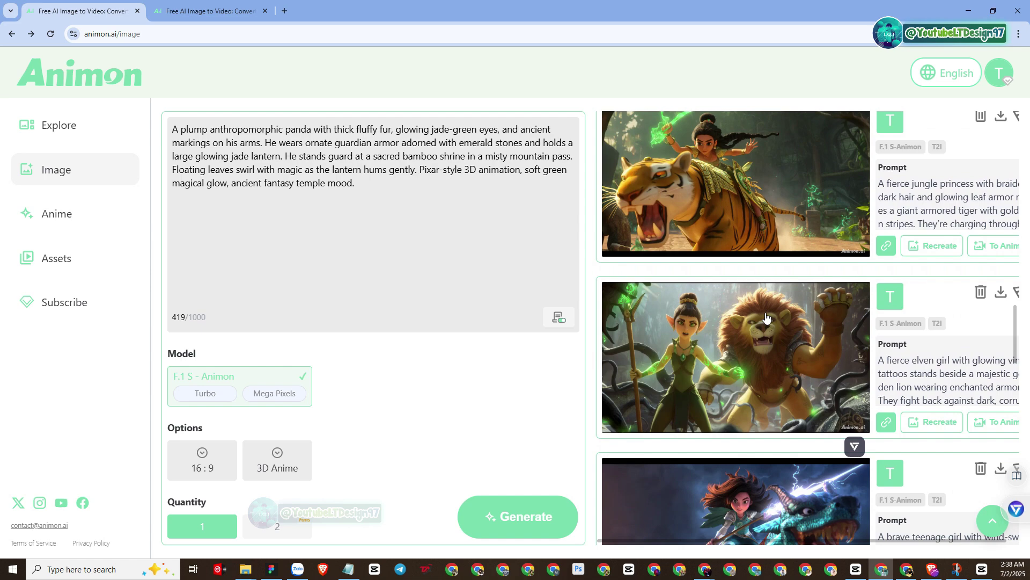
pyautogui.scroll(-15, 766, 317)
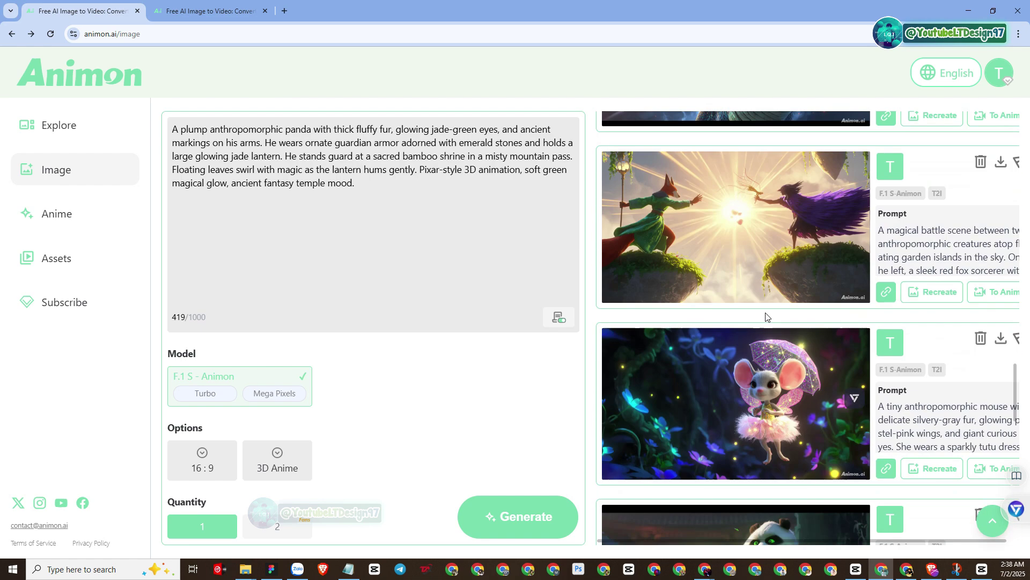
pyautogui.scroll(-11, 767, 318)
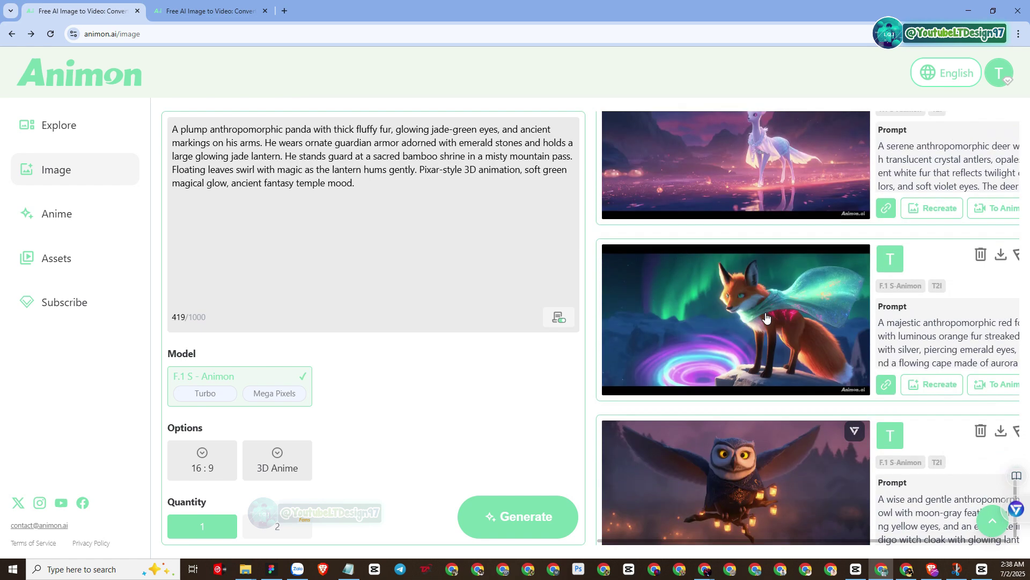
pyautogui.scroll(-1, 766, 317)
pyautogui.scroll(8, 766, 318)
pyautogui.scroll(-9, 767, 317)
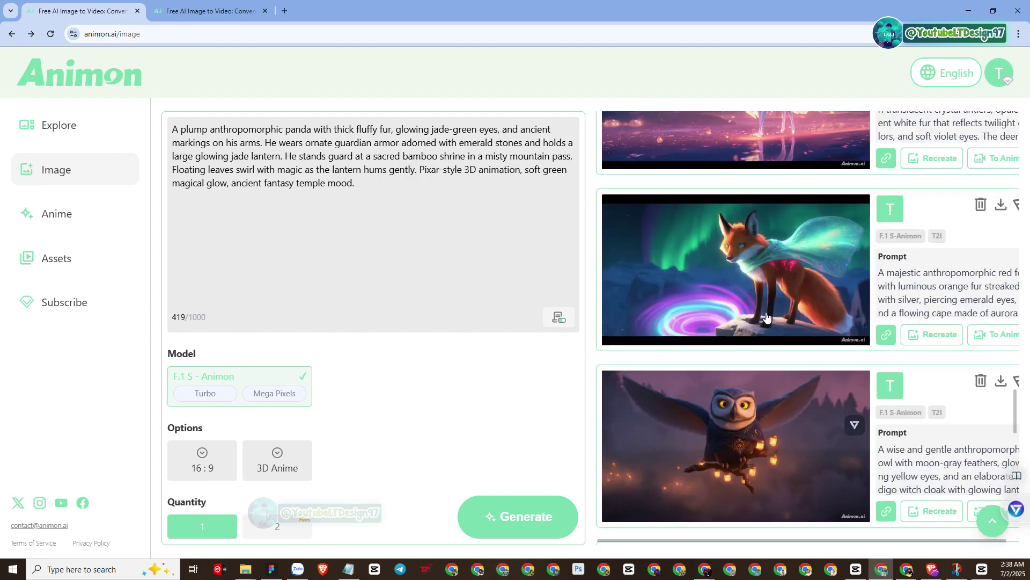
pyautogui.scroll(20, 767, 317)
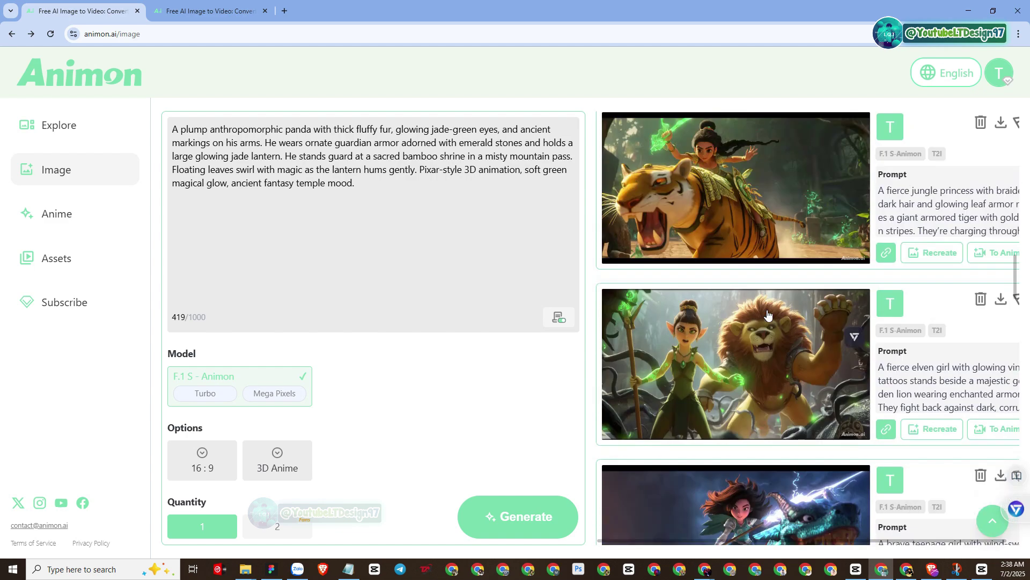
pyautogui.scroll(1, 768, 315)
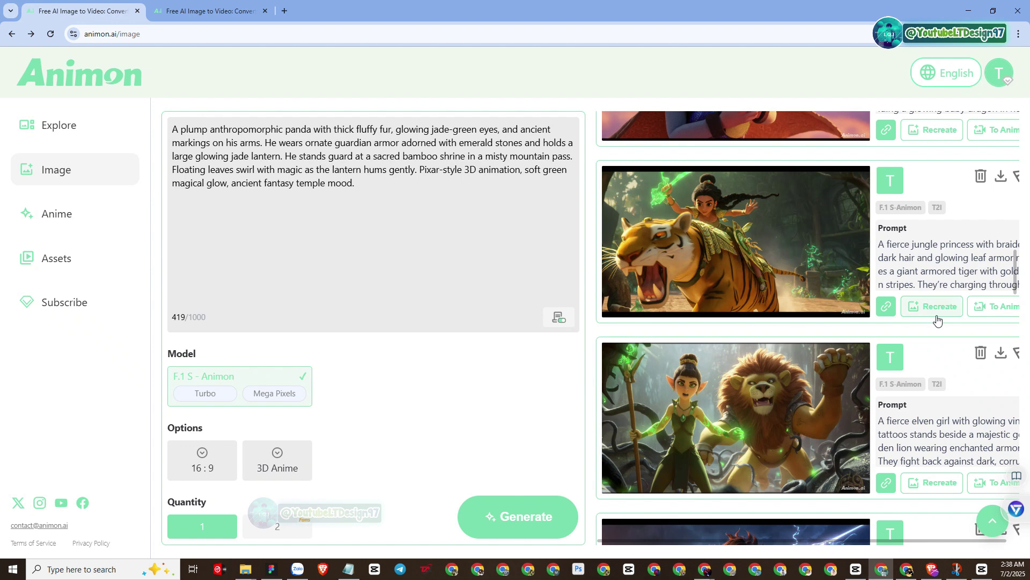
# - View the image of the jungle princess riding the tiger enlarged and close the view
pyautogui.click(609, 561)
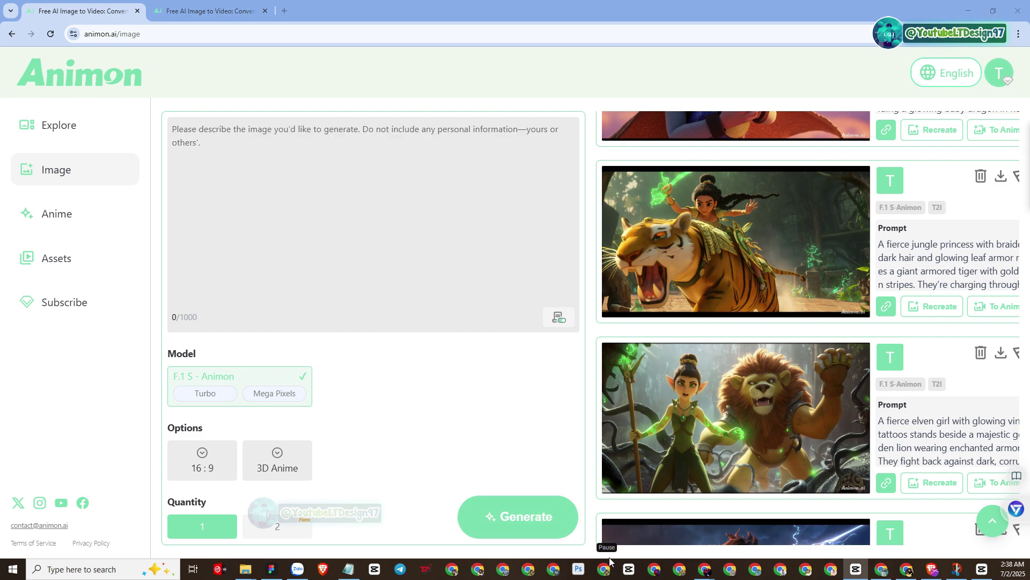
pyautogui.click(800, 246)
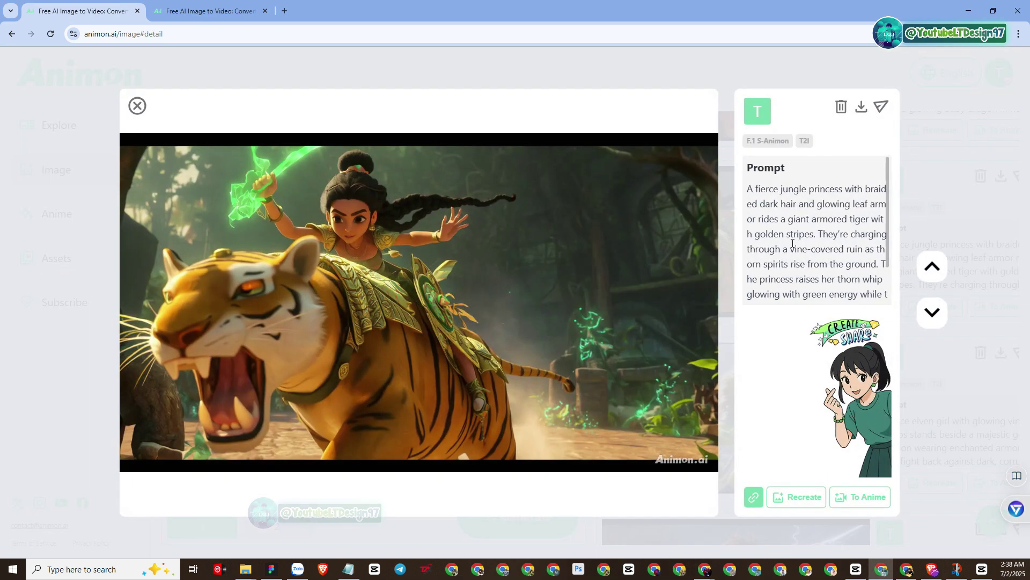
pyautogui.click(138, 107)
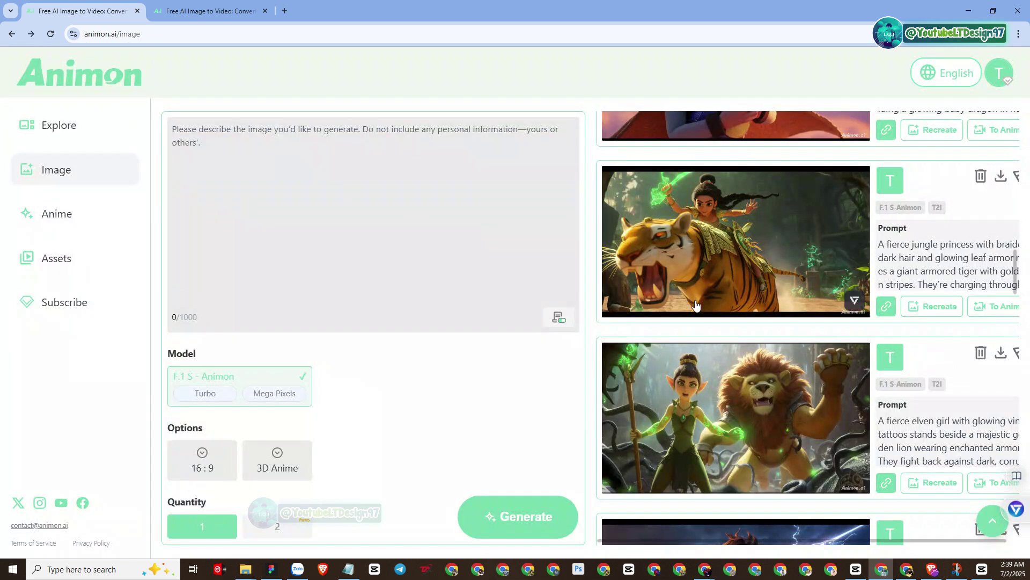
# - Send the image of the jungle princess riding the tiger to Anime and generate one video from it
pyautogui.click(996, 309)
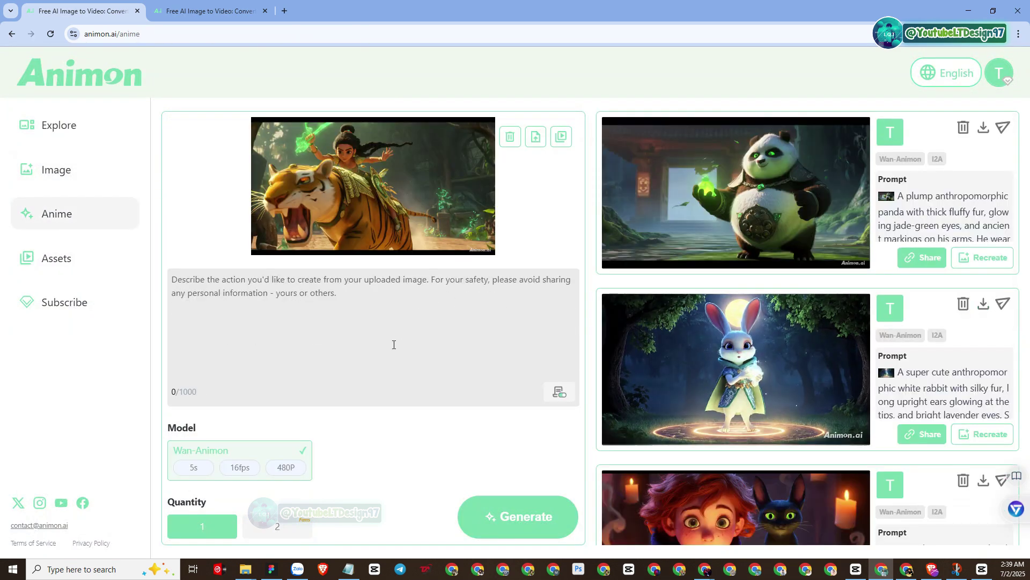
pyautogui.click(547, 529)
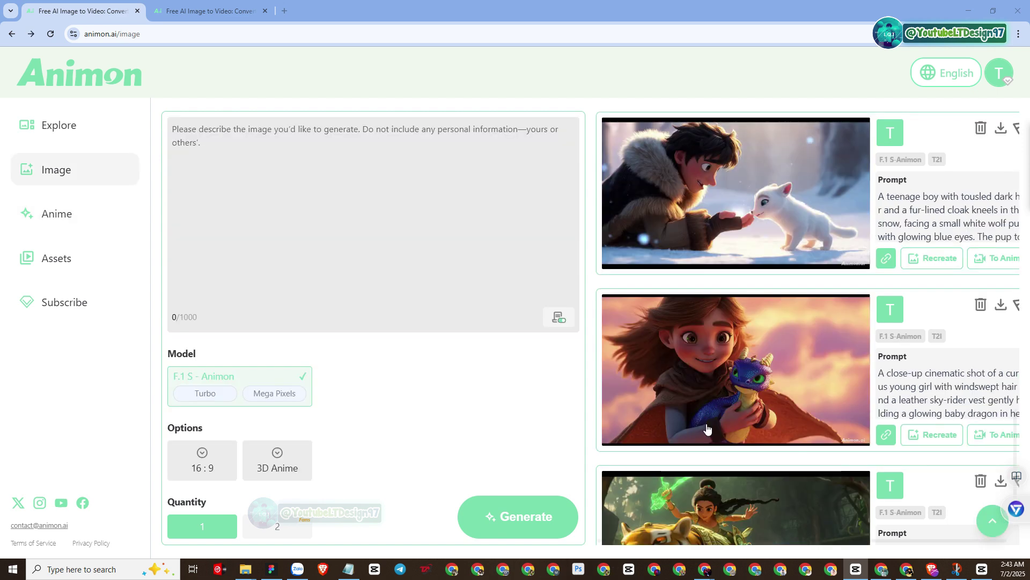
# - Find the image of the girl holding the baby dragon among the generated images and send it to Anime
pyautogui.scroll(-6, 748, 372)
pyautogui.scroll(-3, 757, 413)
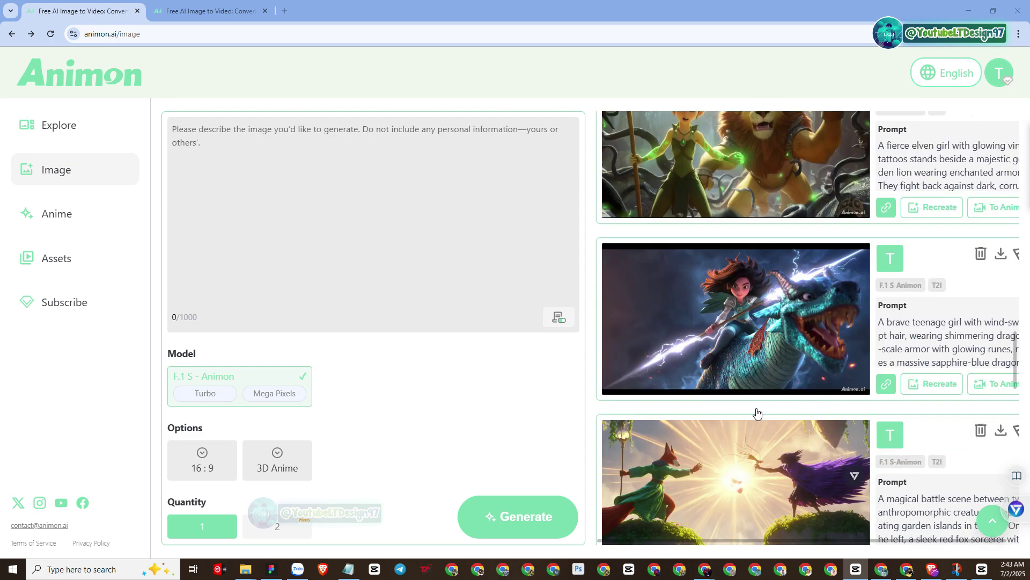
pyautogui.scroll(10, 757, 413)
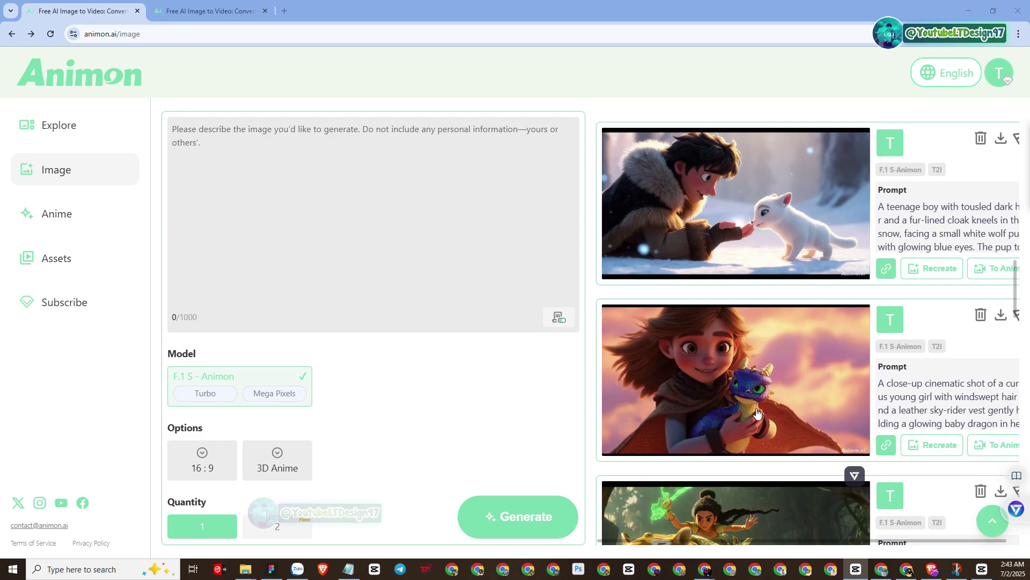
pyautogui.scroll(1, 758, 413)
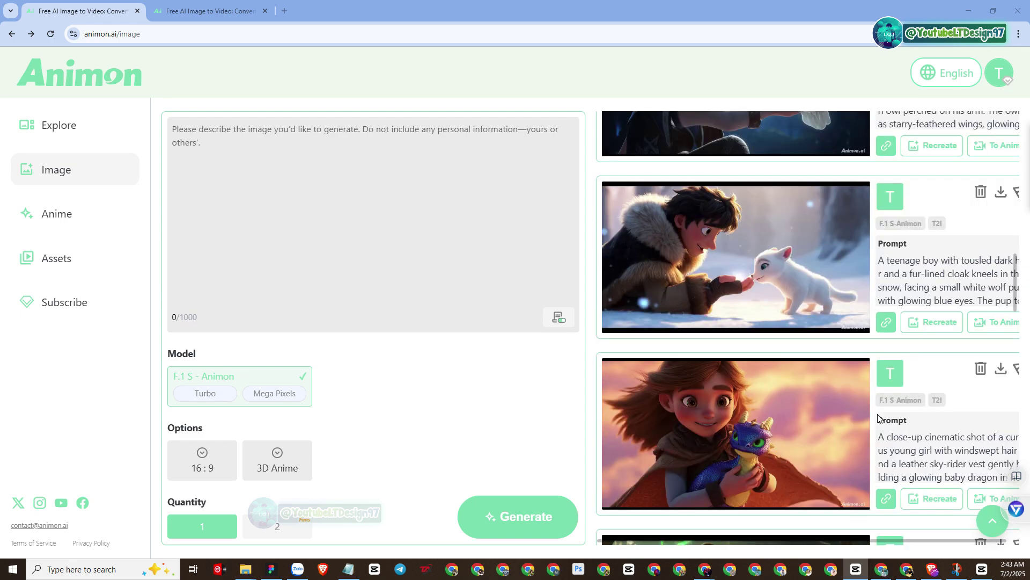
pyautogui.scroll(-1, 960, 435)
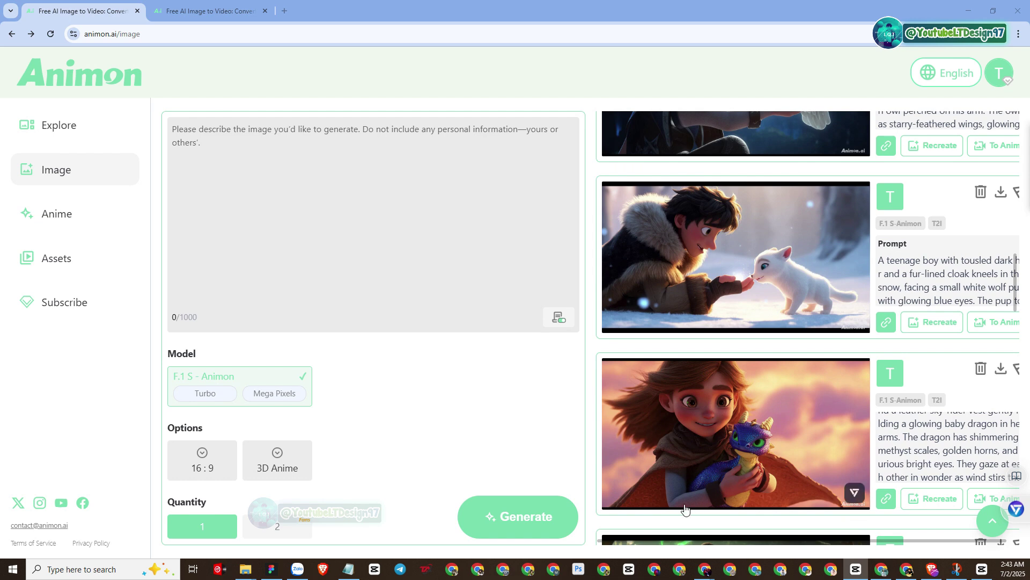
pyautogui.click(996, 498)
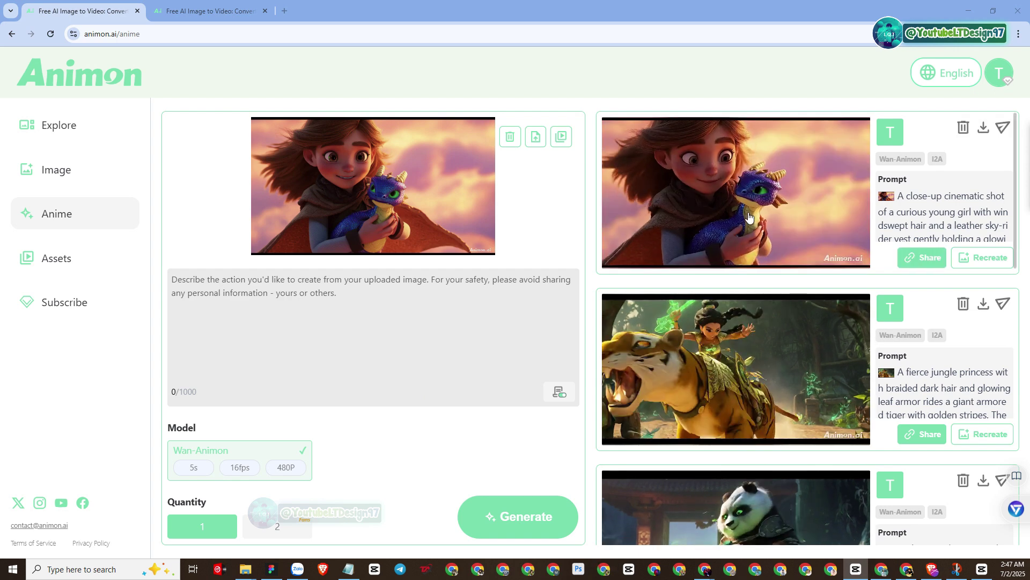
# - Play the finished videos of the girl with the baby dragon and the snow elf boy with the lynx in the enlarged view
pyautogui.click(749, 216)
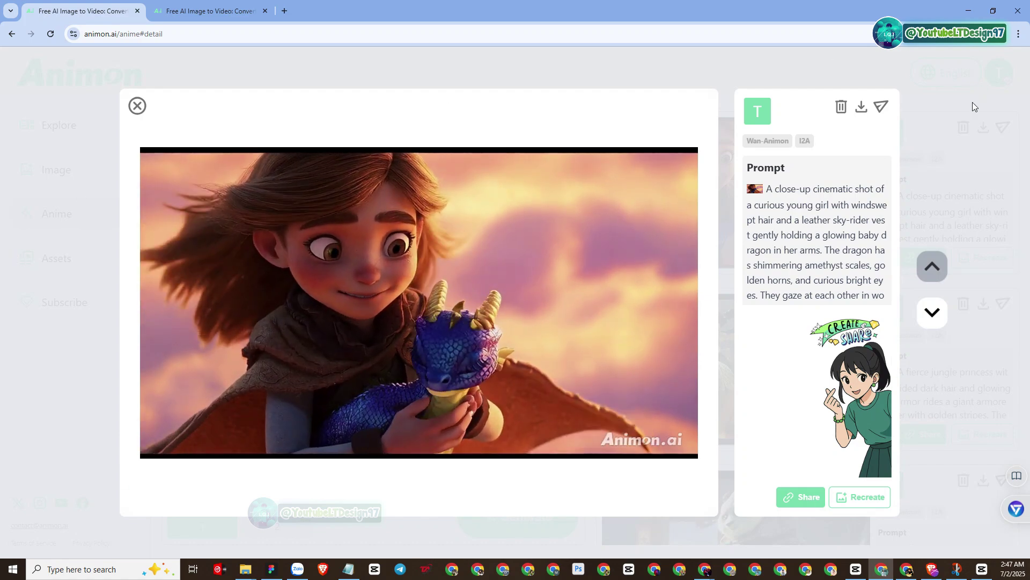
pyautogui.click(972, 102)
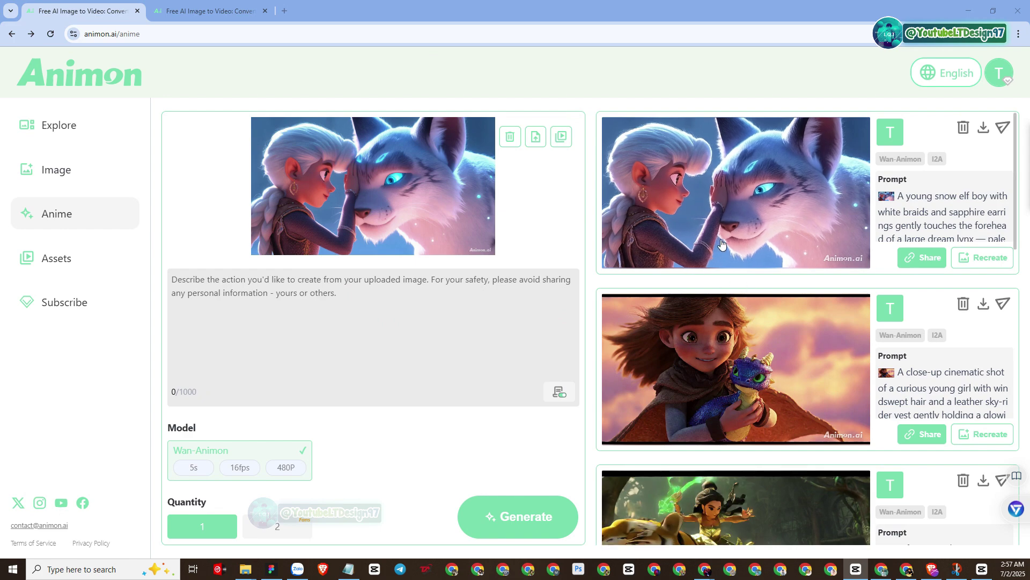
pyautogui.click(720, 238)
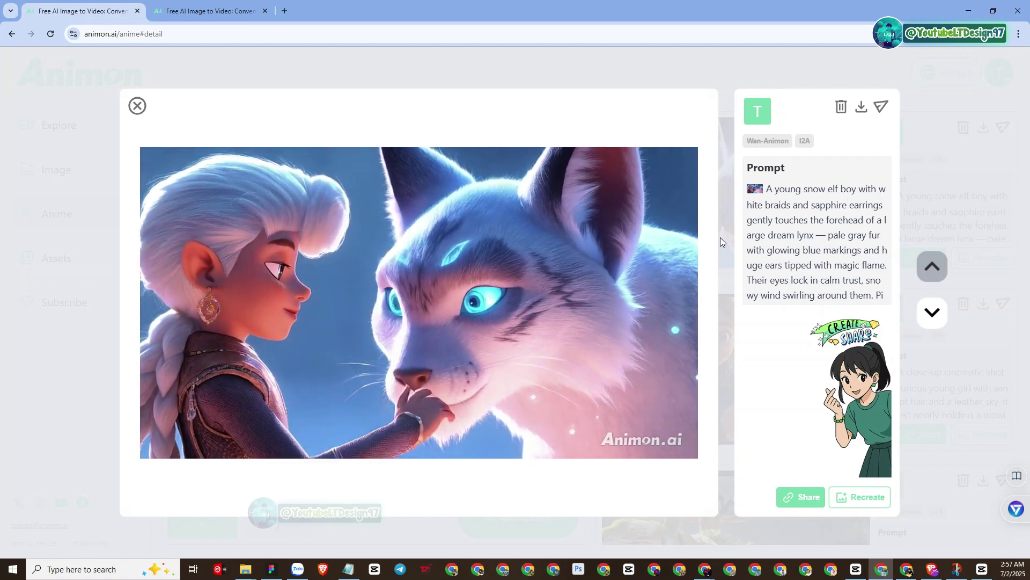
pyautogui.moveTo(660, 501)
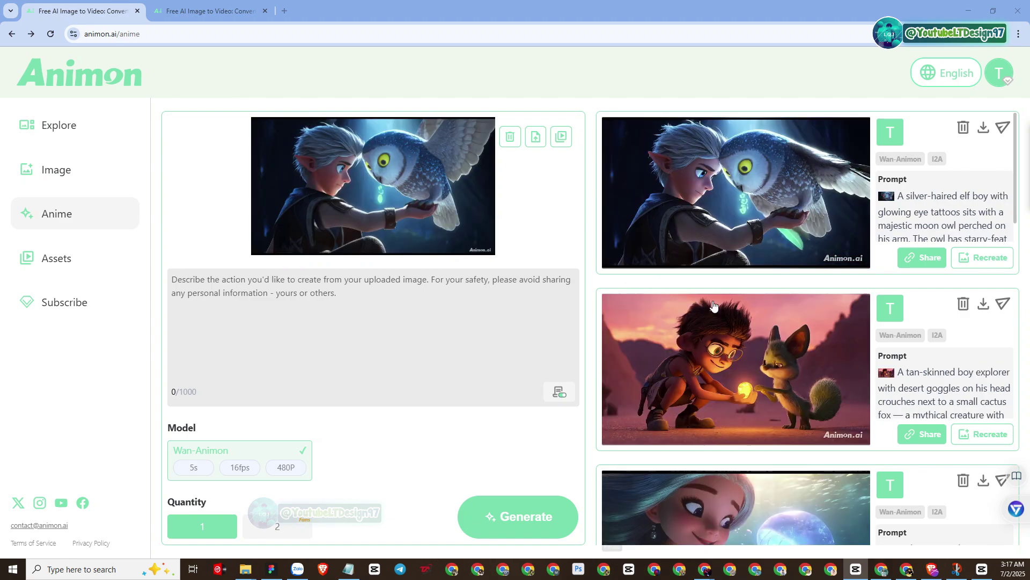
# - Play the finished videos one after another in the enlarged view, from the moon owl to the white kitten, and close the view
pyautogui.scroll(-10, 727, 250)
pyautogui.scroll(15, 727, 251)
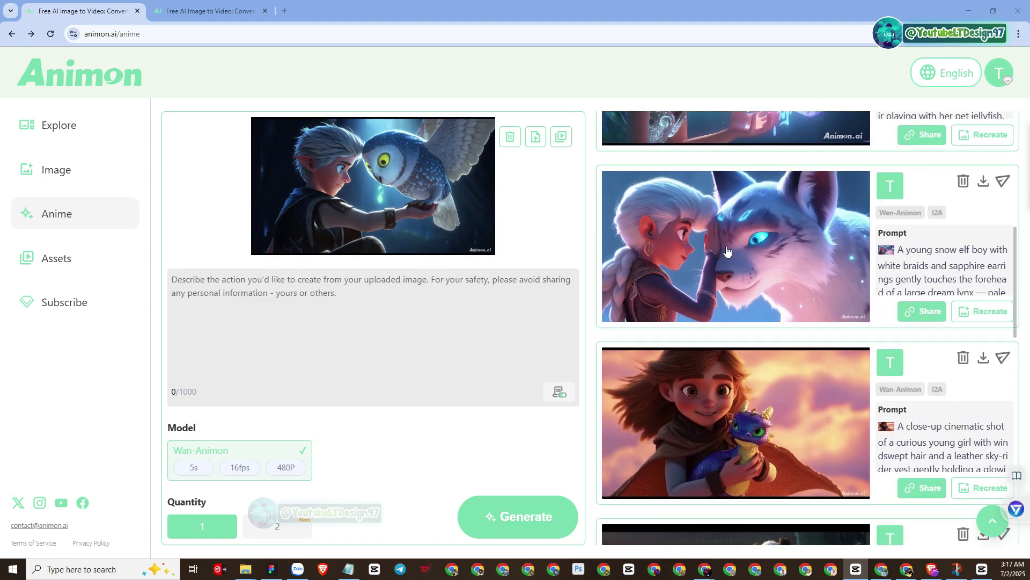
pyautogui.click(727, 251)
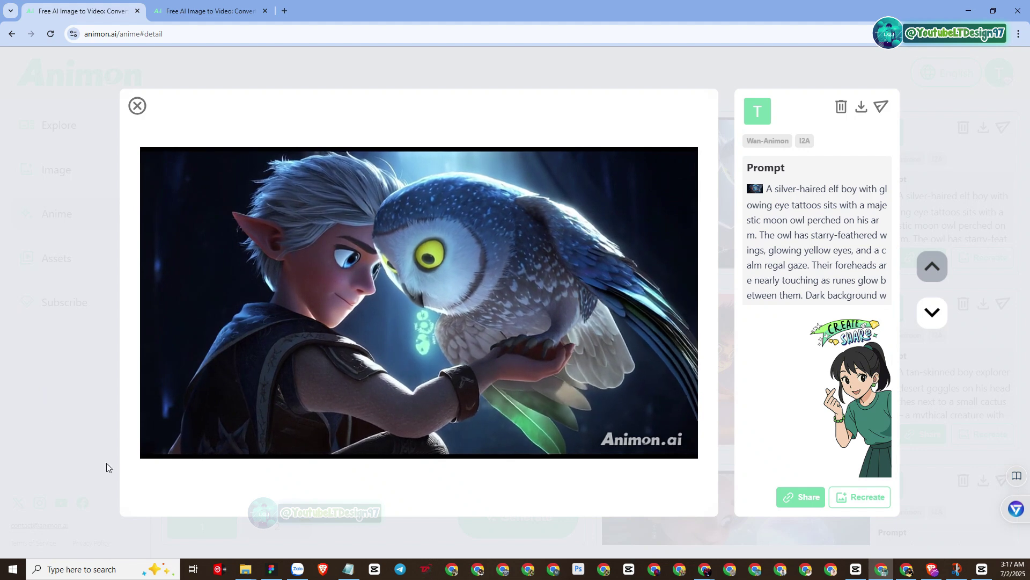
pyautogui.click(933, 314)
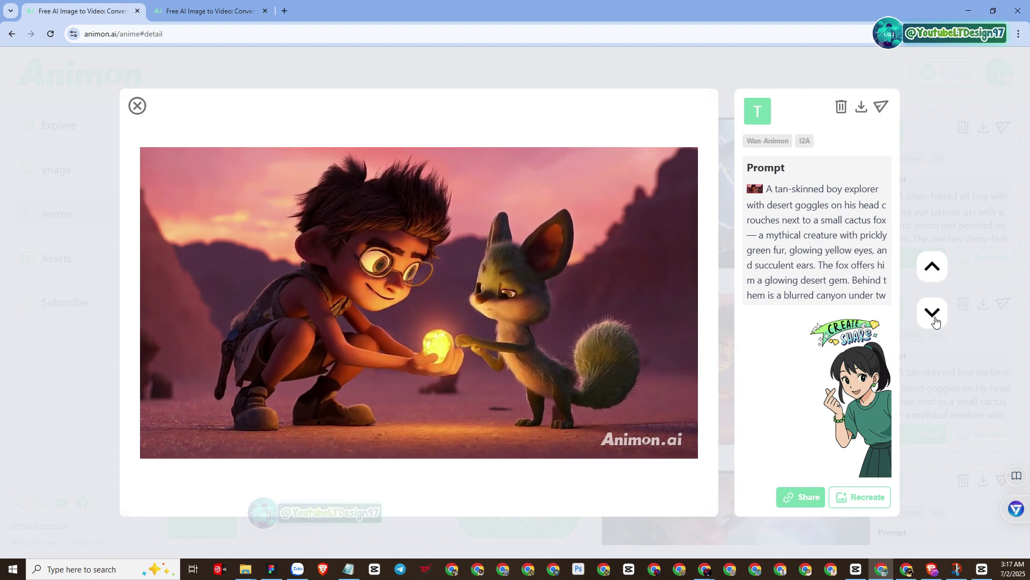
pyautogui.click(934, 318)
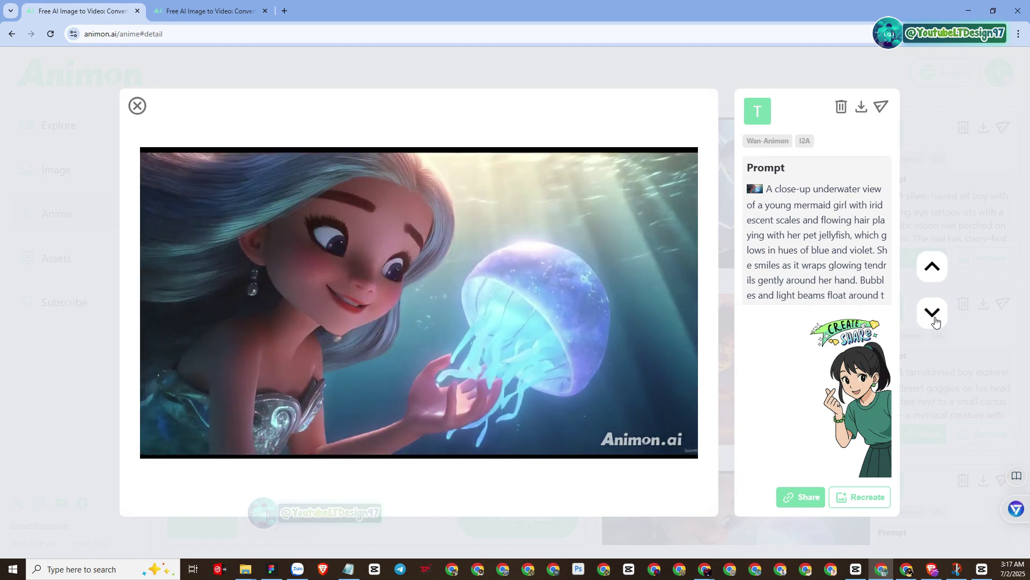
pyautogui.click(935, 321)
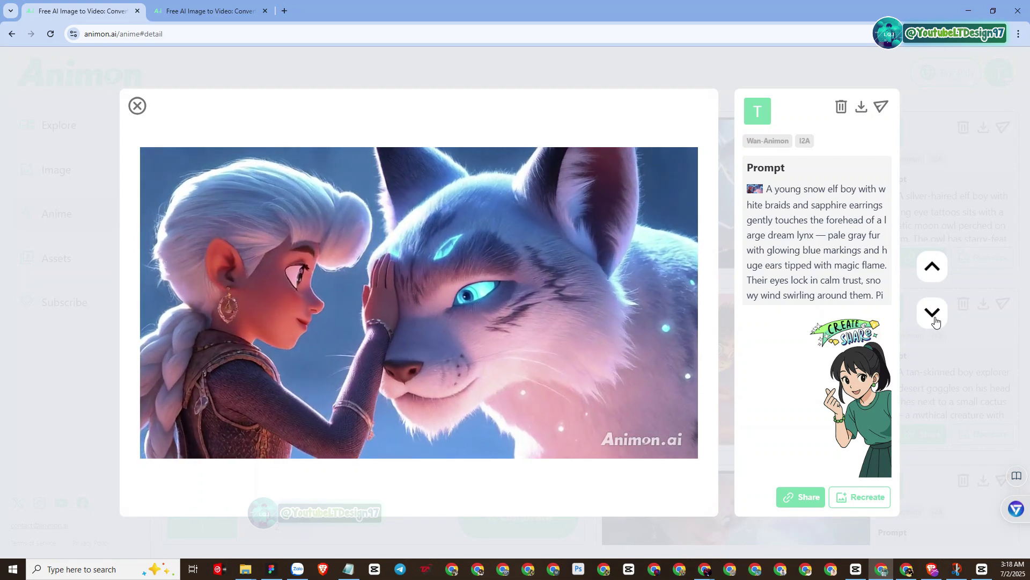
pyautogui.click(935, 321)
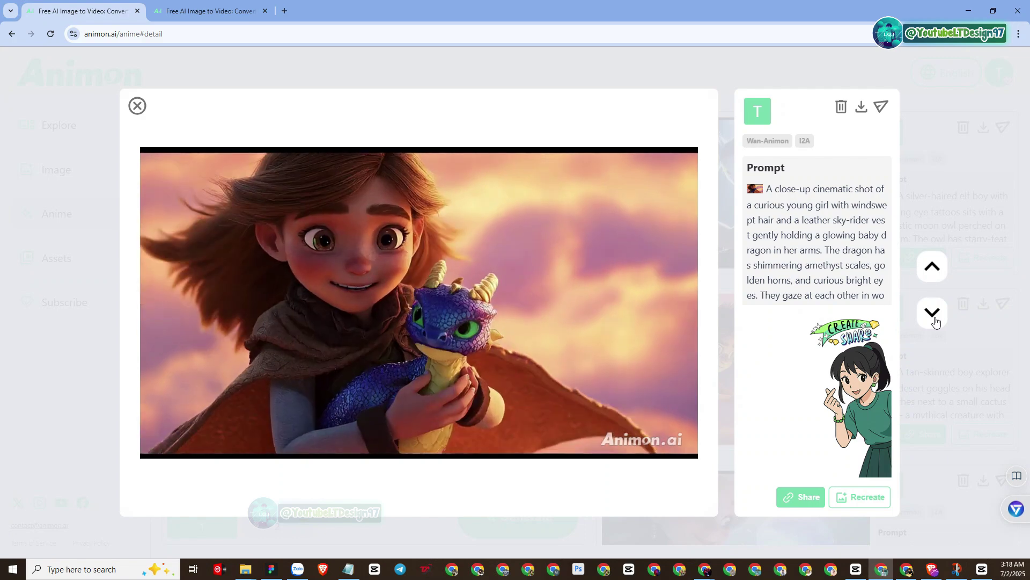
pyautogui.click(933, 313)
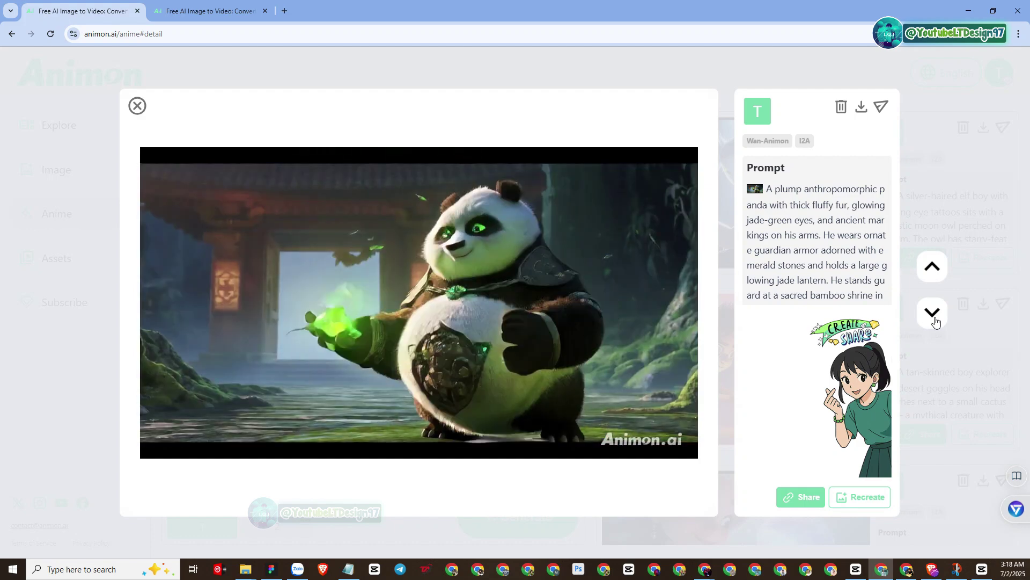
pyautogui.click(932, 313)
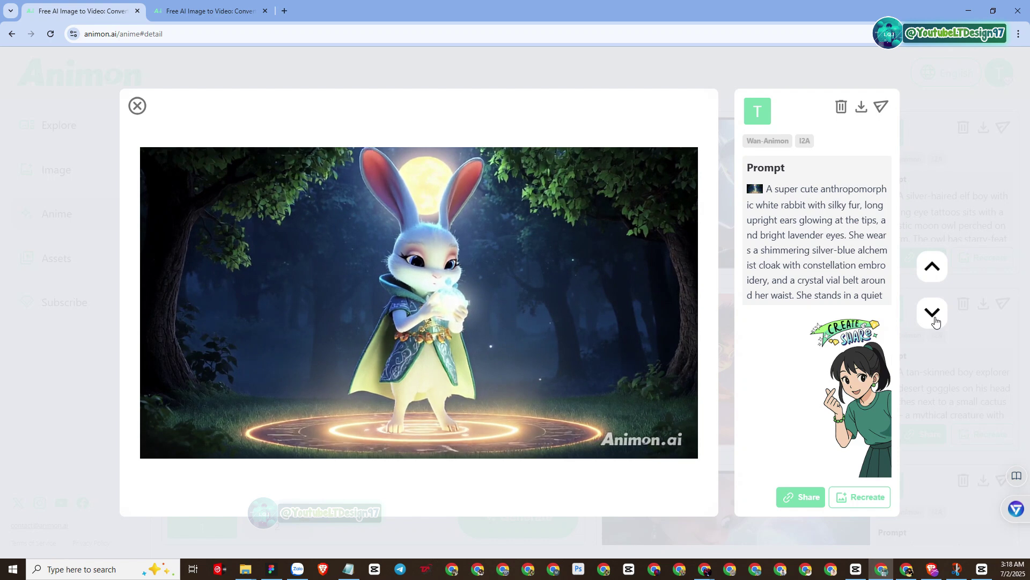
pyautogui.click(935, 320)
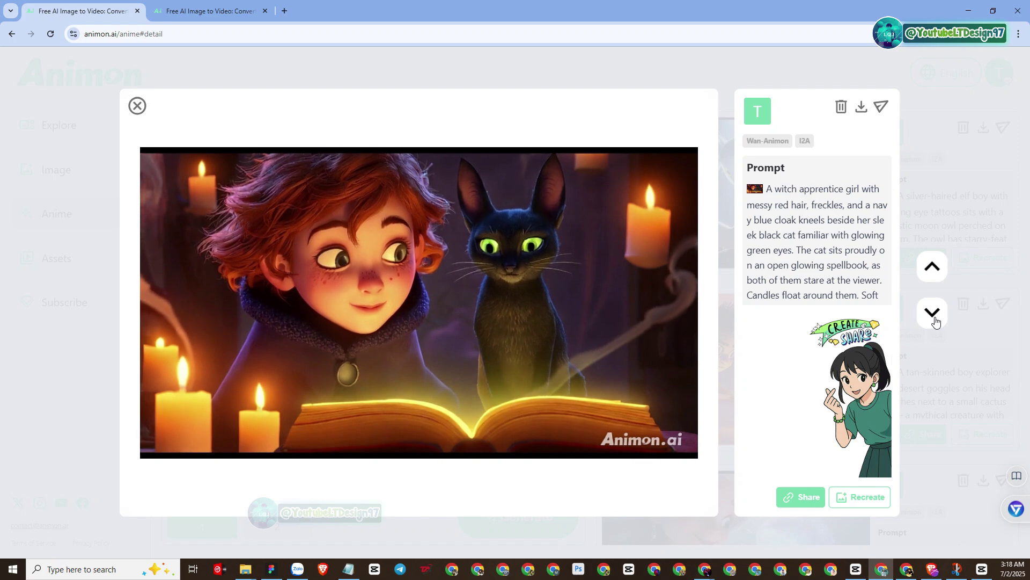
pyautogui.click(935, 320)
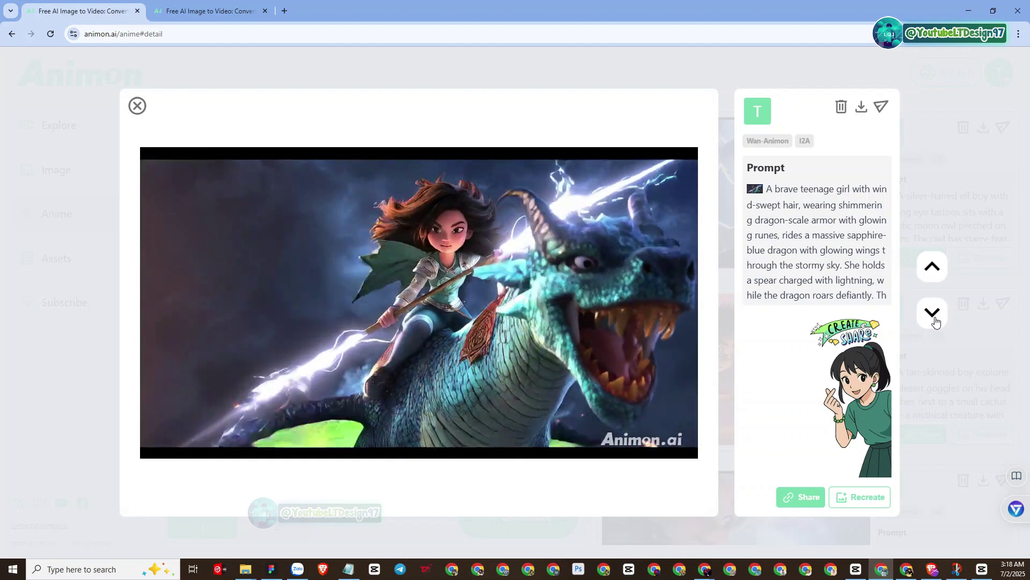
pyautogui.click(933, 314)
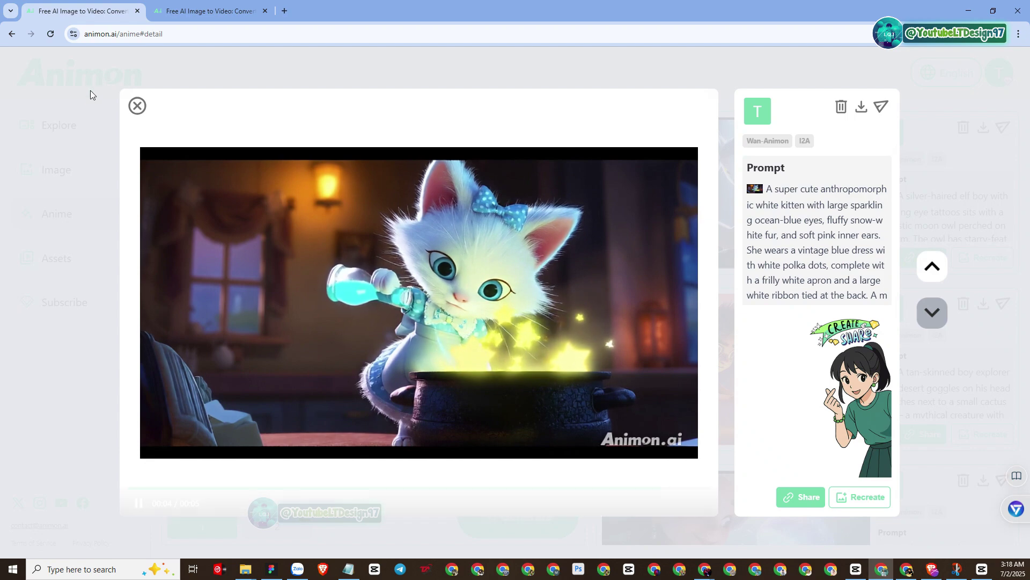
pyautogui.click(56, 92)
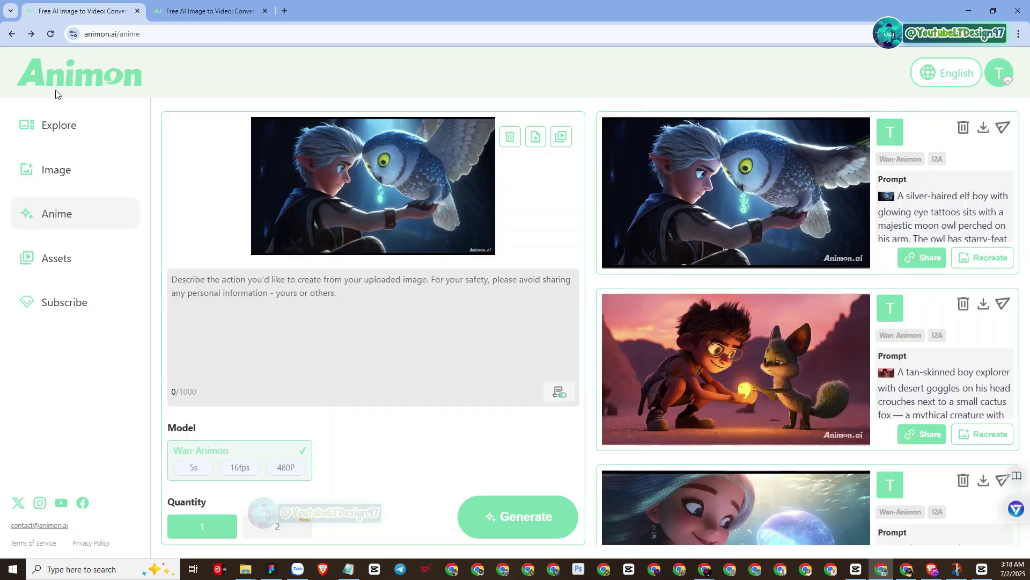
# - Go back to the image page and look through the whole list of generated images
pyautogui.click(12, 35)
pyautogui.scroll(-15, 772, 307)
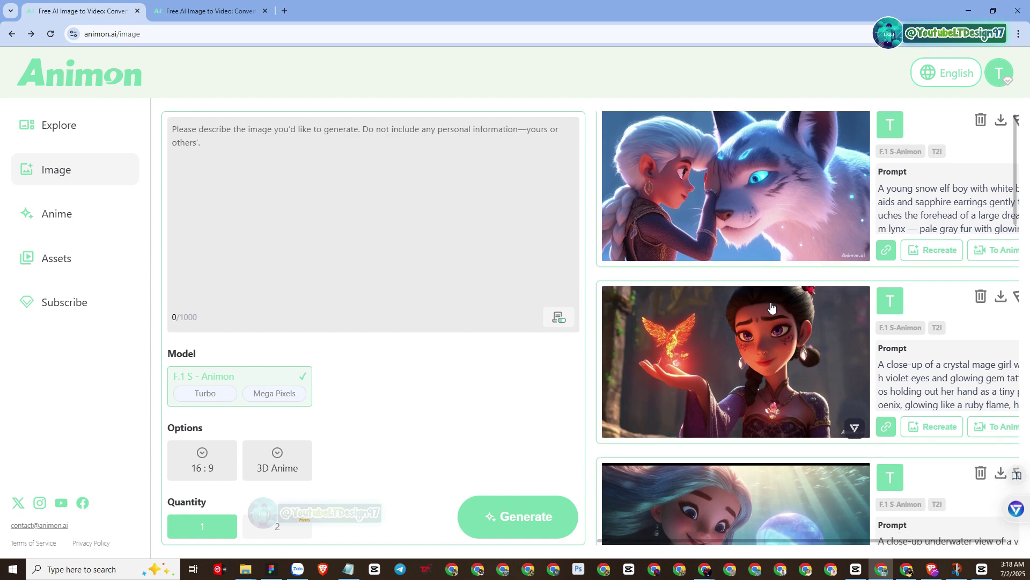
pyautogui.scroll(-11, 771, 307)
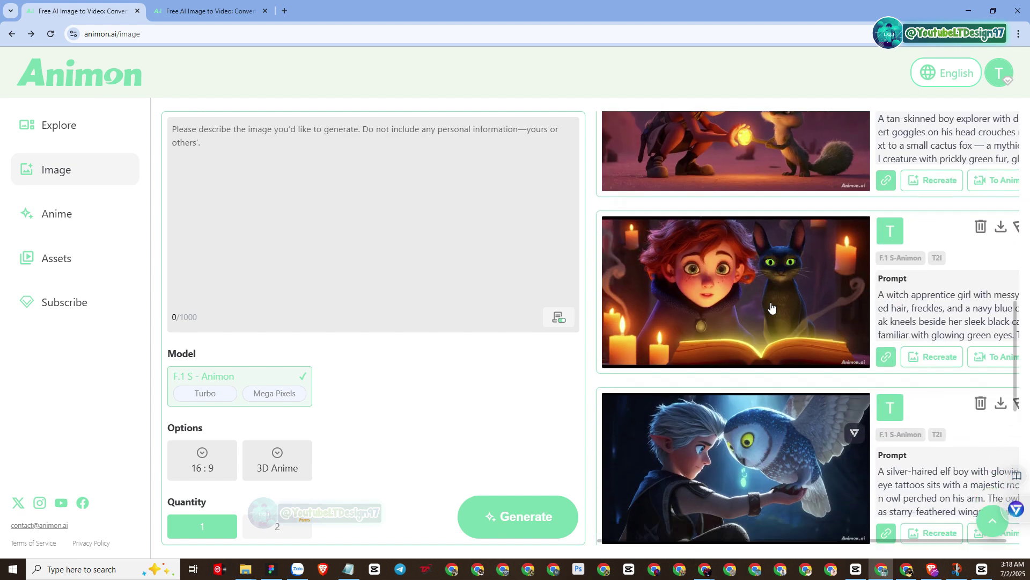
pyautogui.scroll(-10, 839, 359)
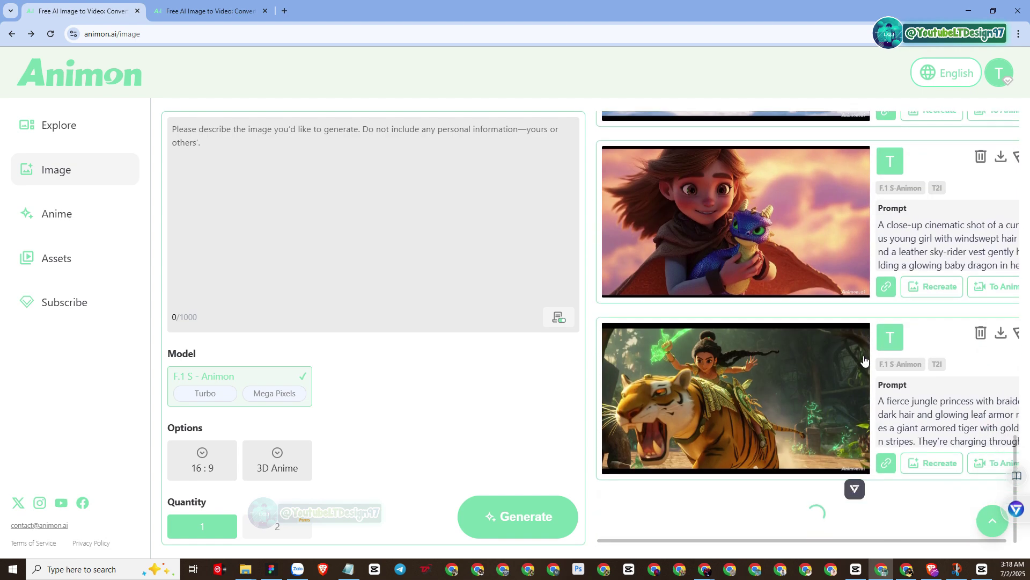
pyautogui.scroll(-10, 864, 358)
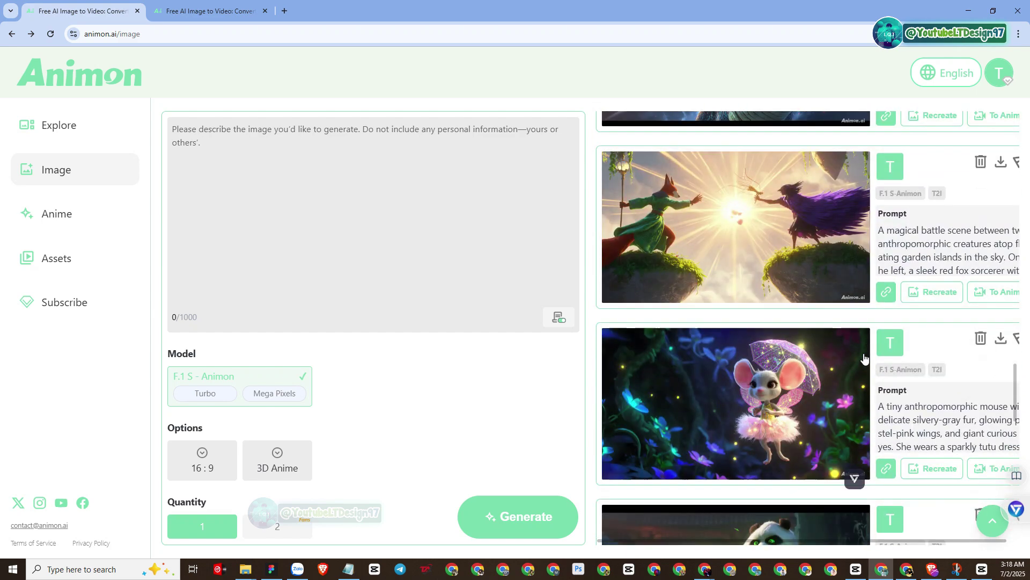
pyautogui.scroll(-10, 864, 358)
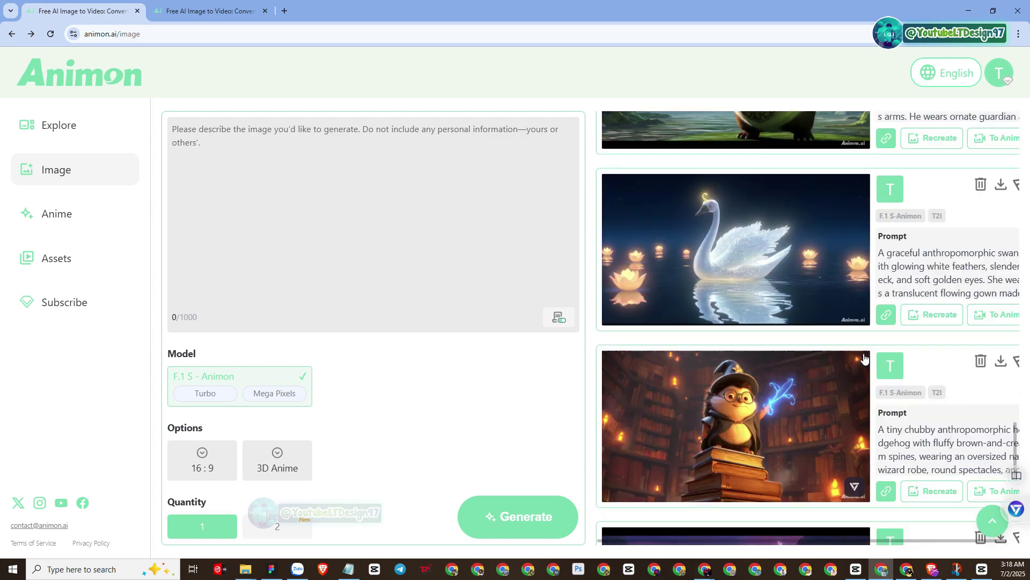
pyautogui.scroll(-10, 864, 358)
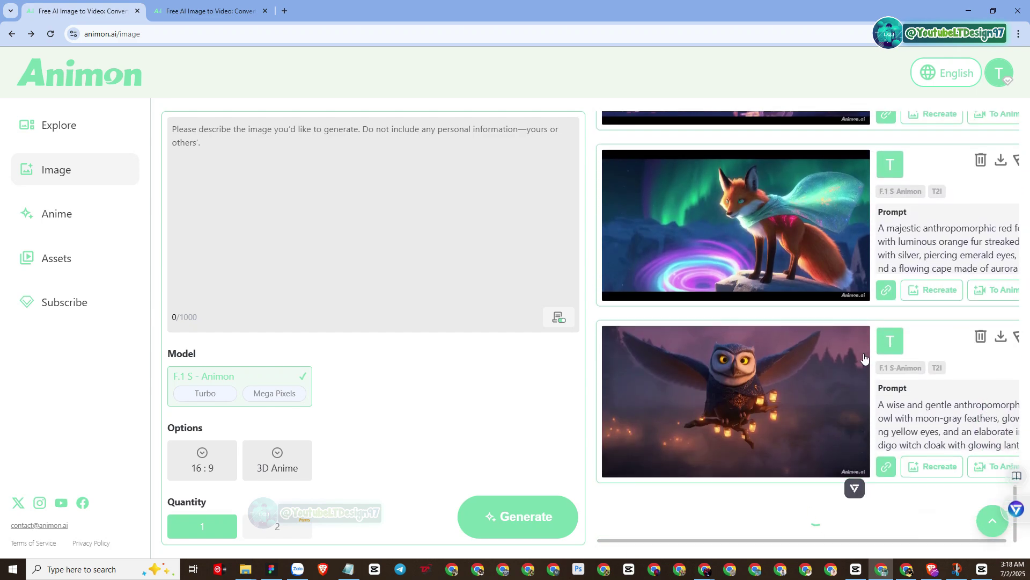
pyautogui.scroll(-13, 865, 358)
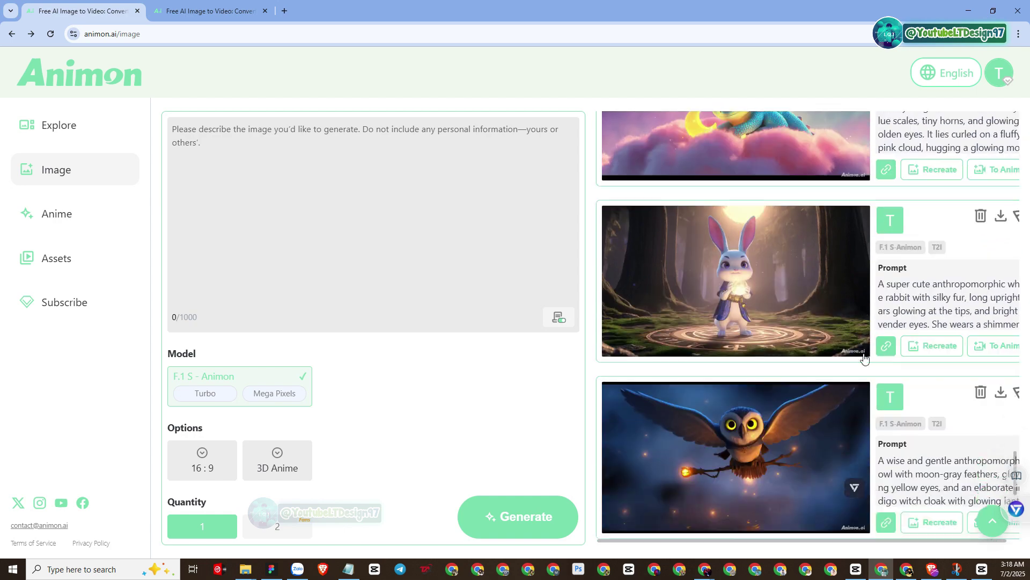
pyautogui.scroll(-2, 864, 357)
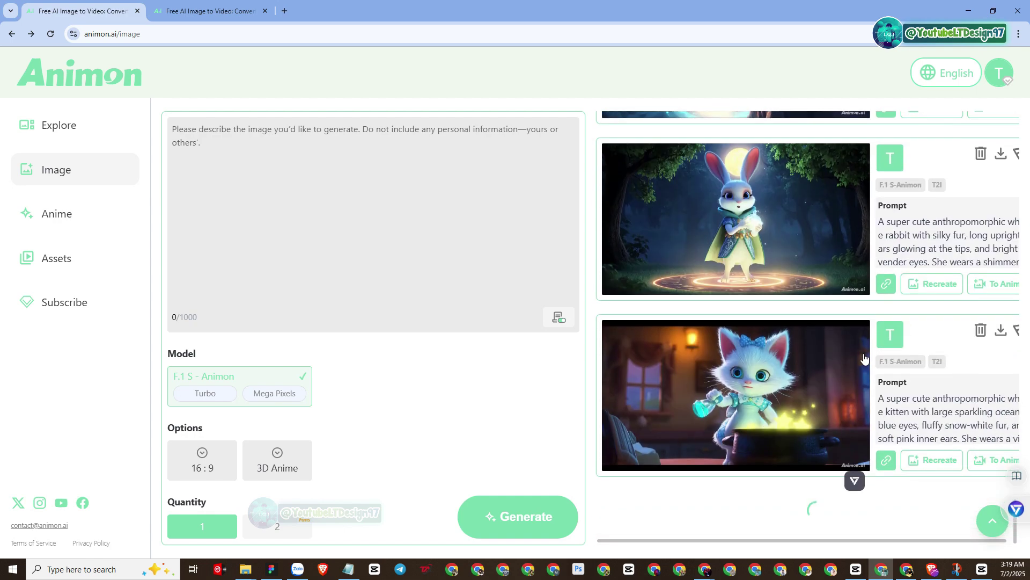
pyautogui.scroll(10, 864, 357)
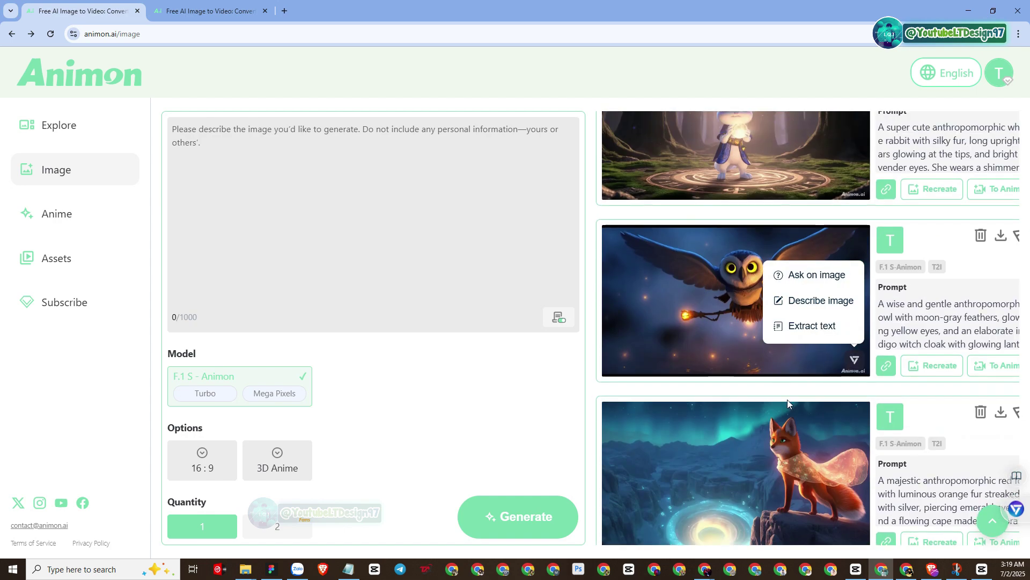
pyautogui.scroll(2, 656, 439)
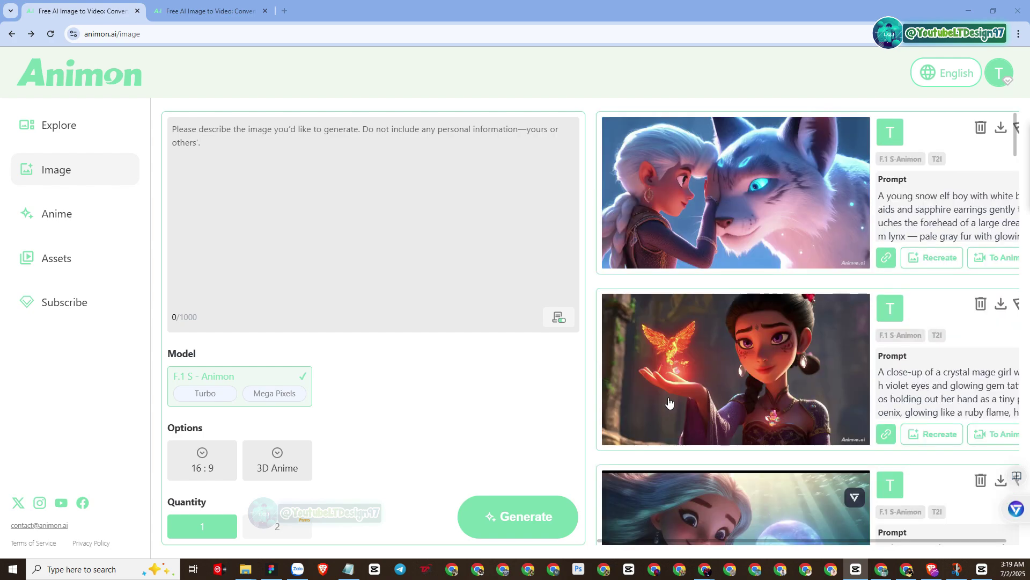
pyautogui.scroll(-15, 667, 405)
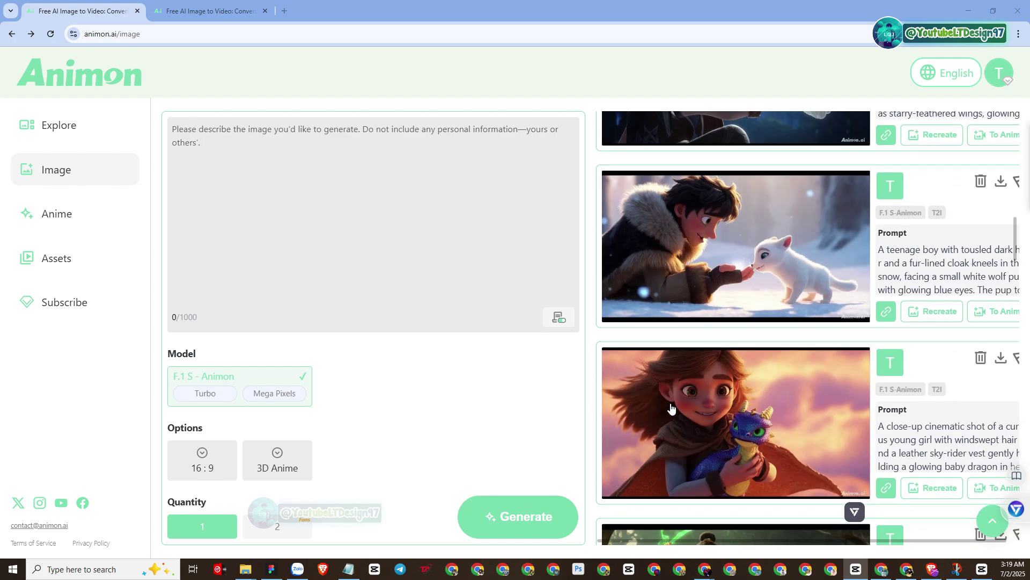